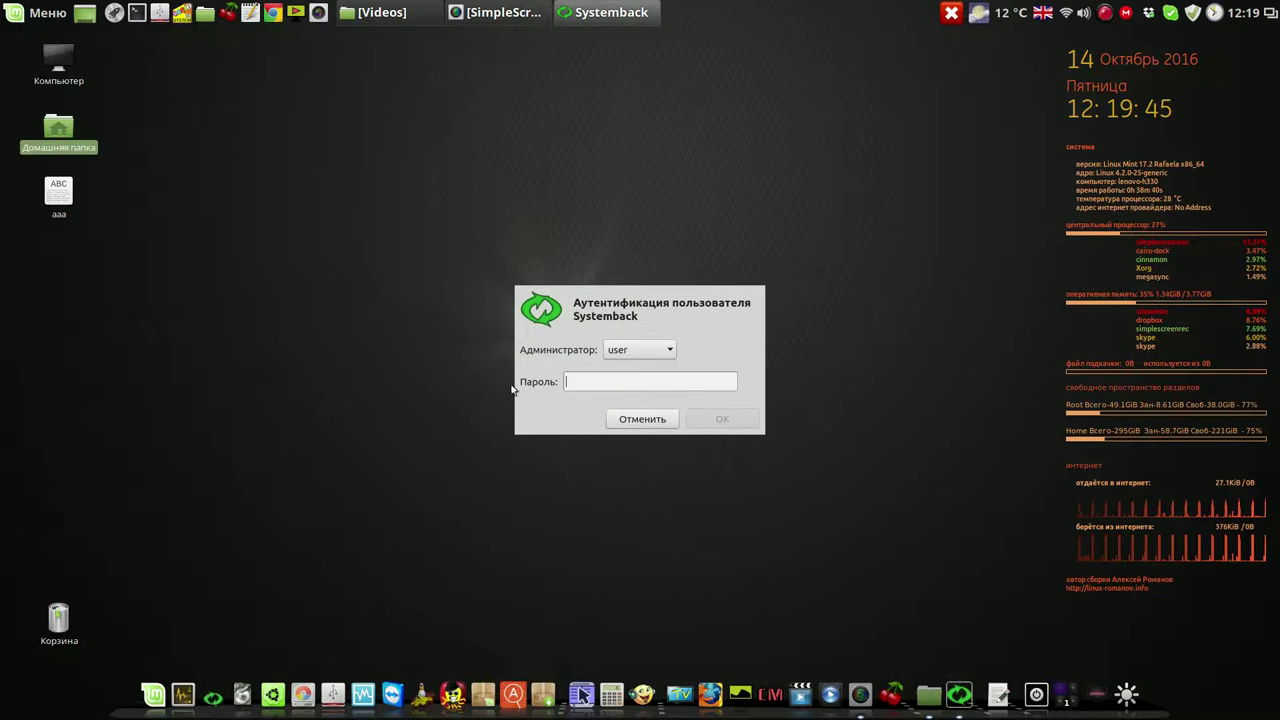
# Start Systemback with the administrator password and delete the 2016-10-13,06.50.08 restore point
pyautogui.write('1')
pyautogui.click(722, 419)
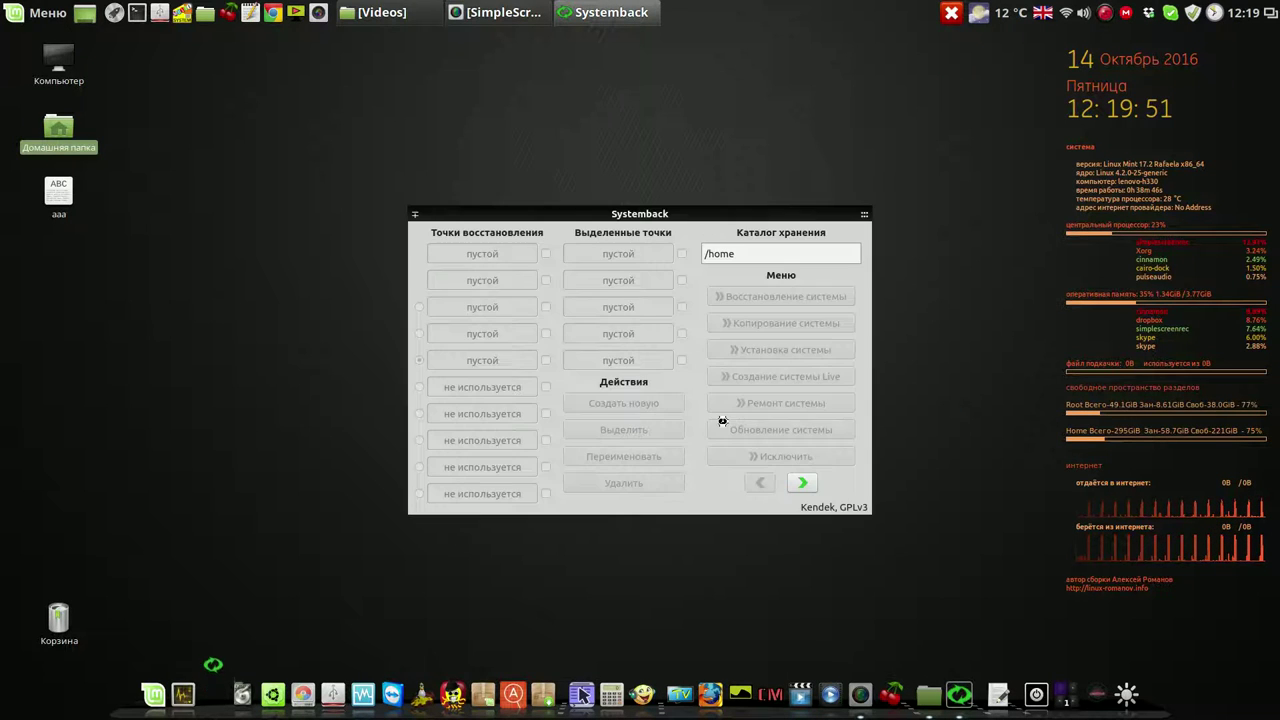
pyautogui.moveTo(724, 205); pyautogui.dragTo(545, 80)
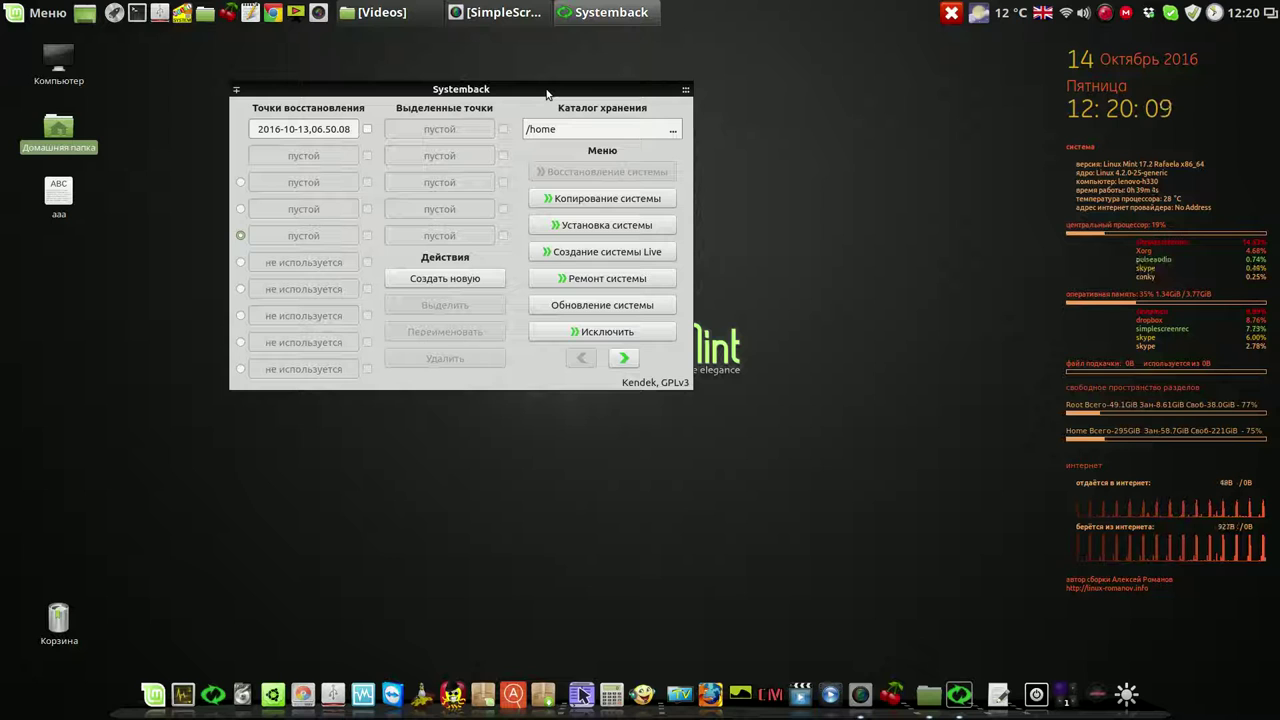
pyautogui.click(368, 131)
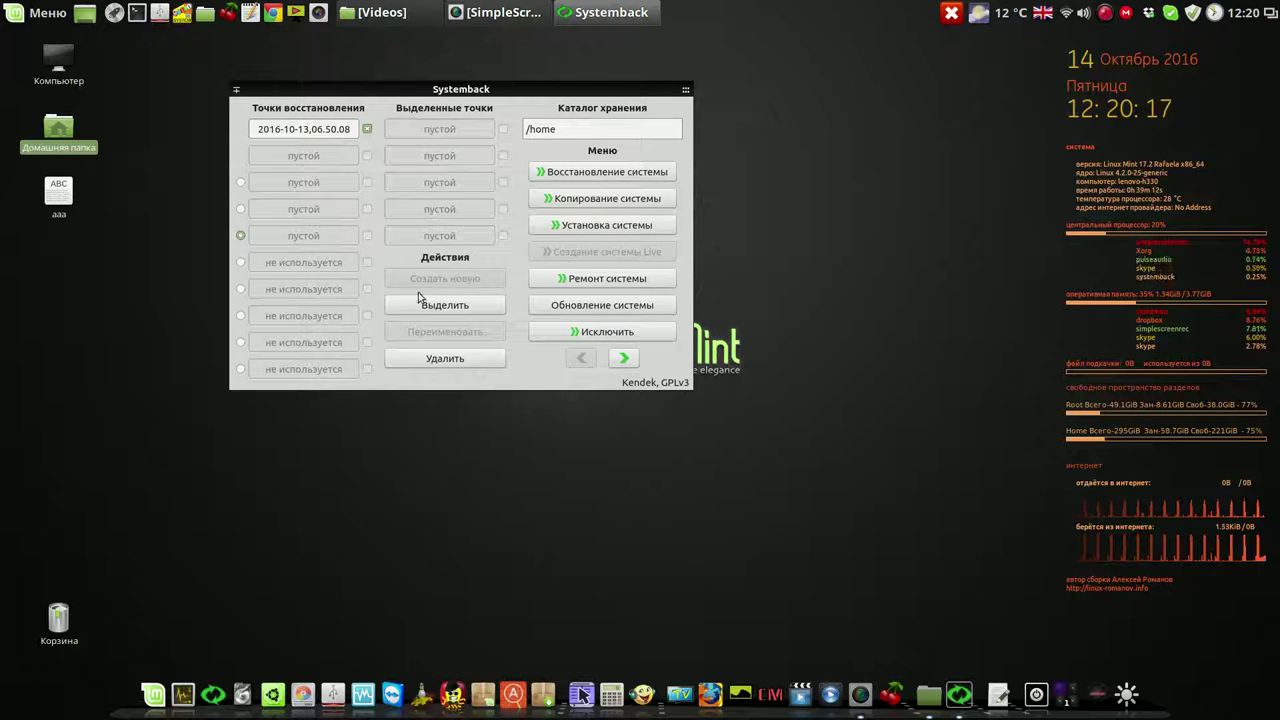
pyautogui.click(445, 360)
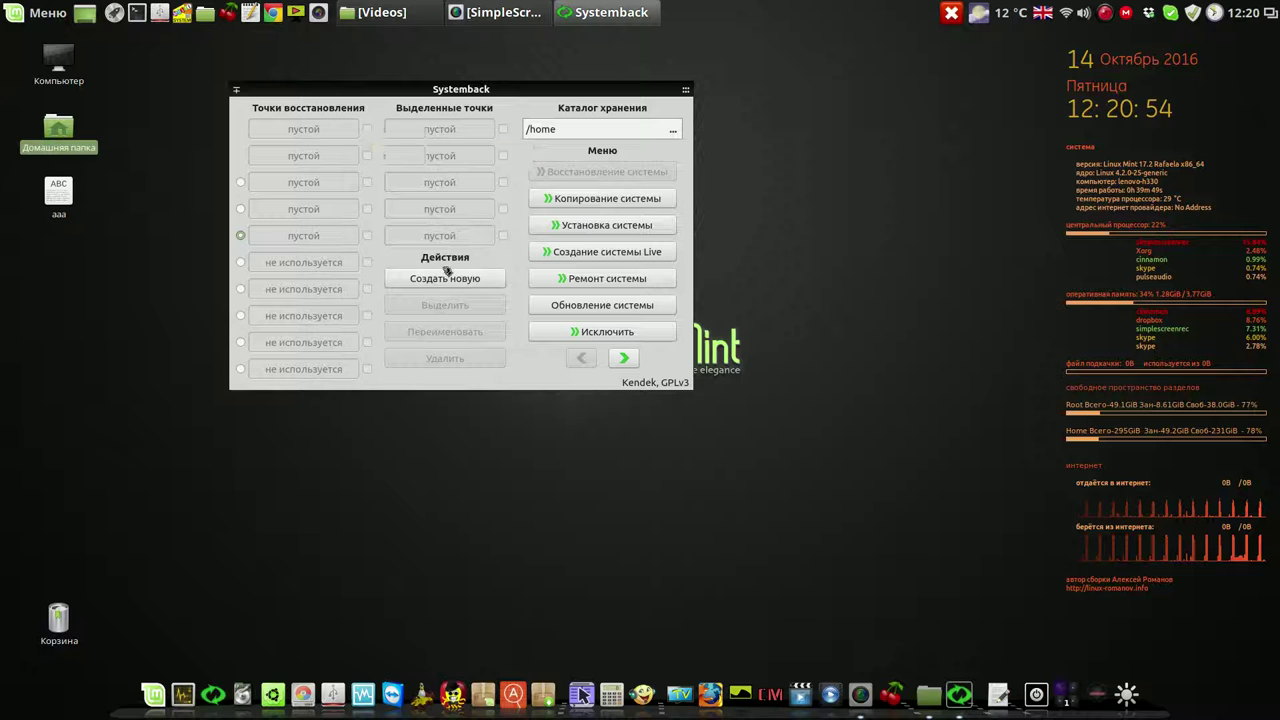
# Create a new Systemback restore point, closing the TV player window while it runs
pyautogui.click(455, 282)
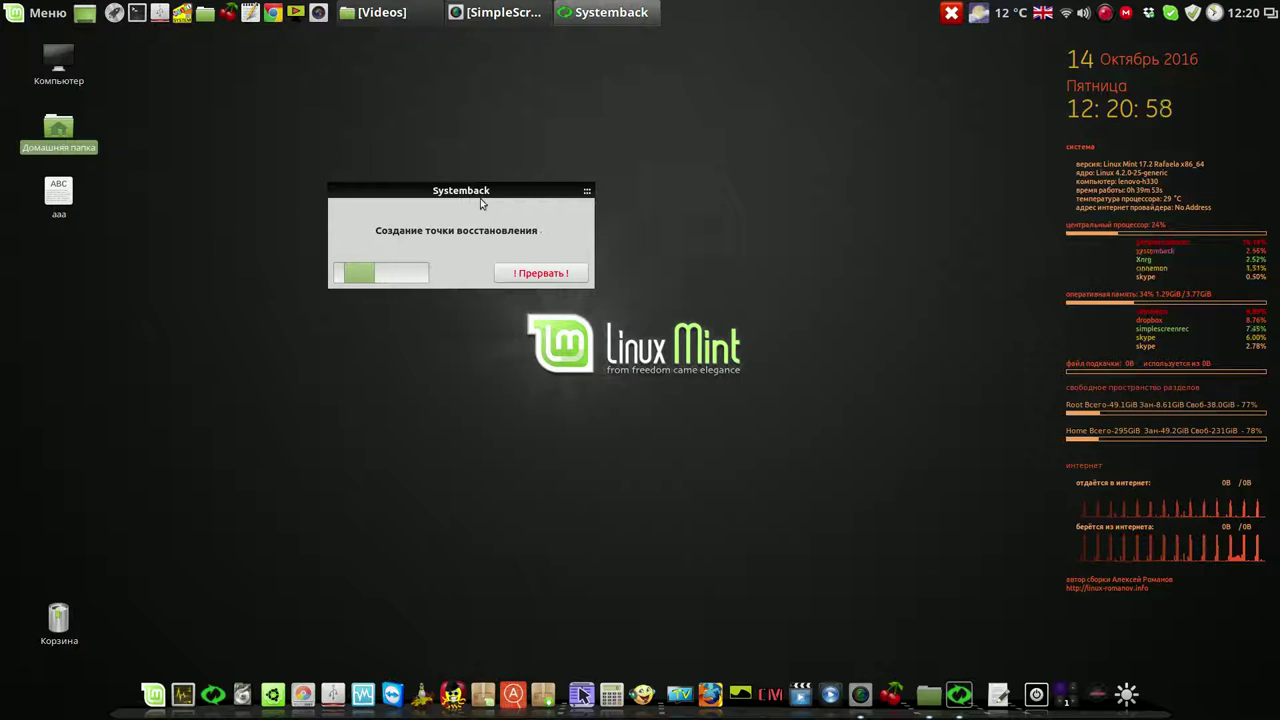
pyautogui.moveTo(490, 190); pyautogui.dragTo(853, 91)
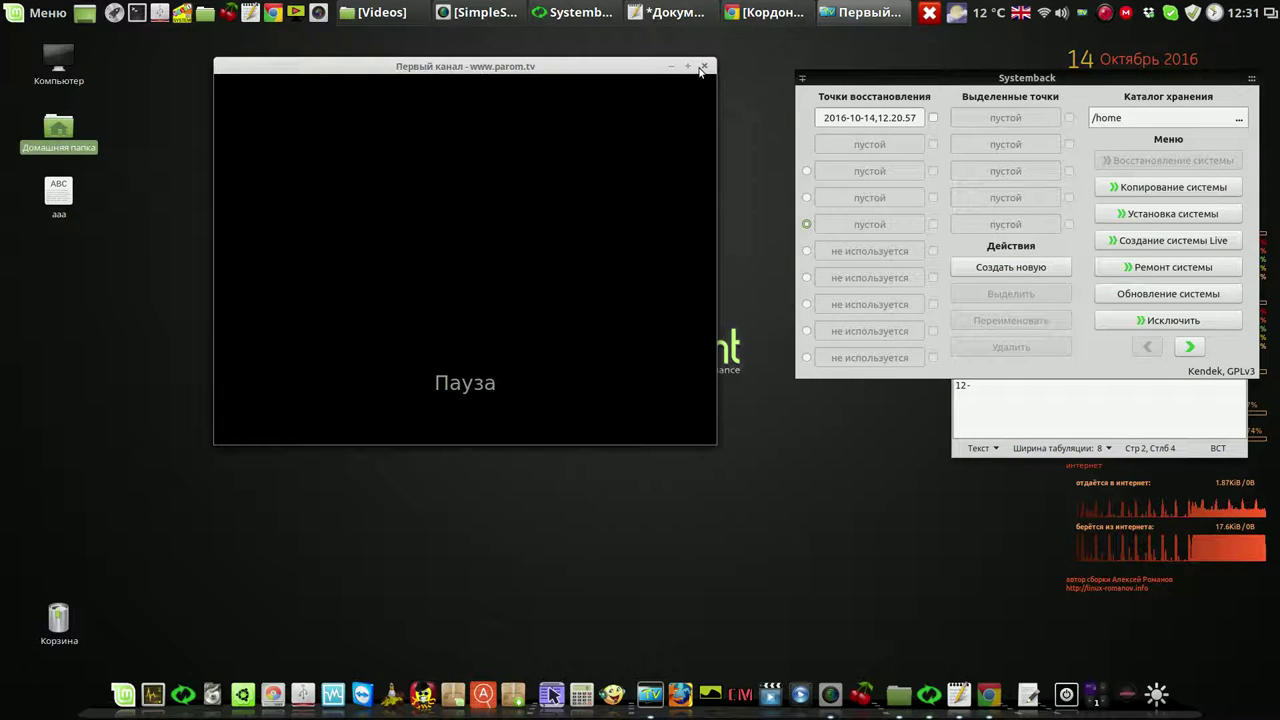
pyautogui.click(702, 66)
pyautogui.moveTo(1013, 77); pyautogui.dragTo(655, 70)
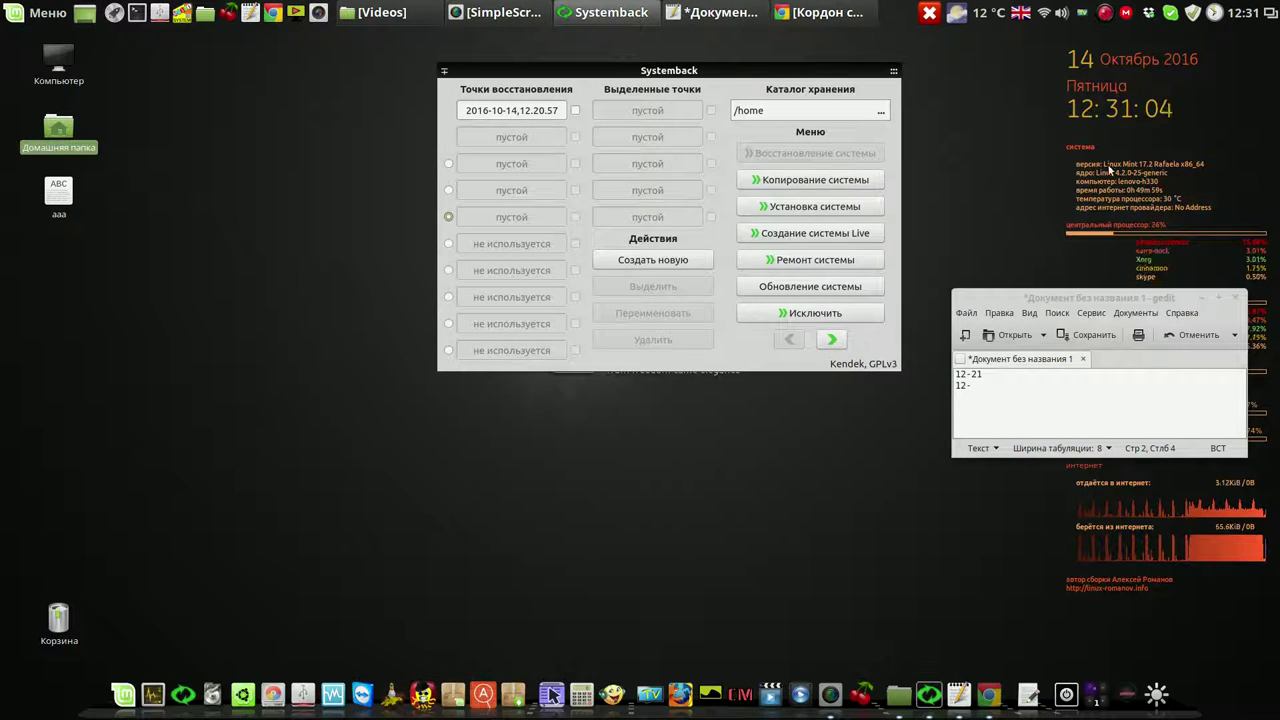
# Record the time 12-31 in the gedit note, then minimize Systemback
pyautogui.click(972, 392)
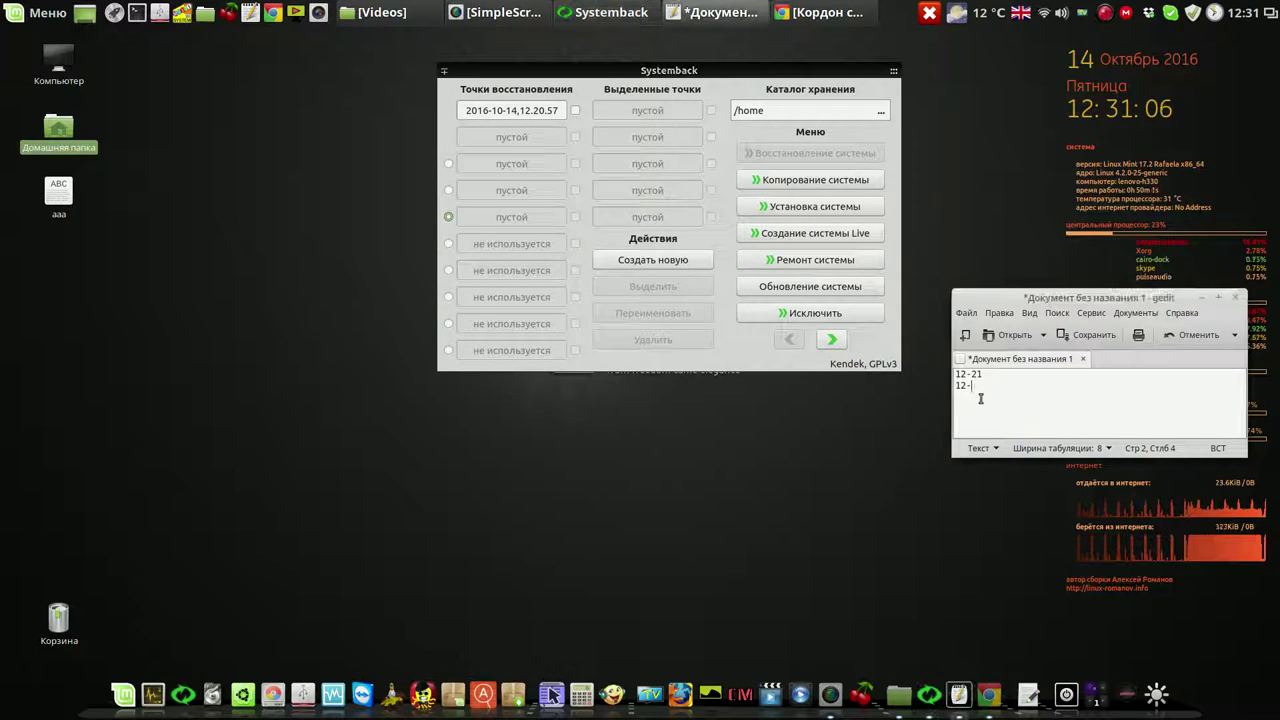
pyautogui.write('31')
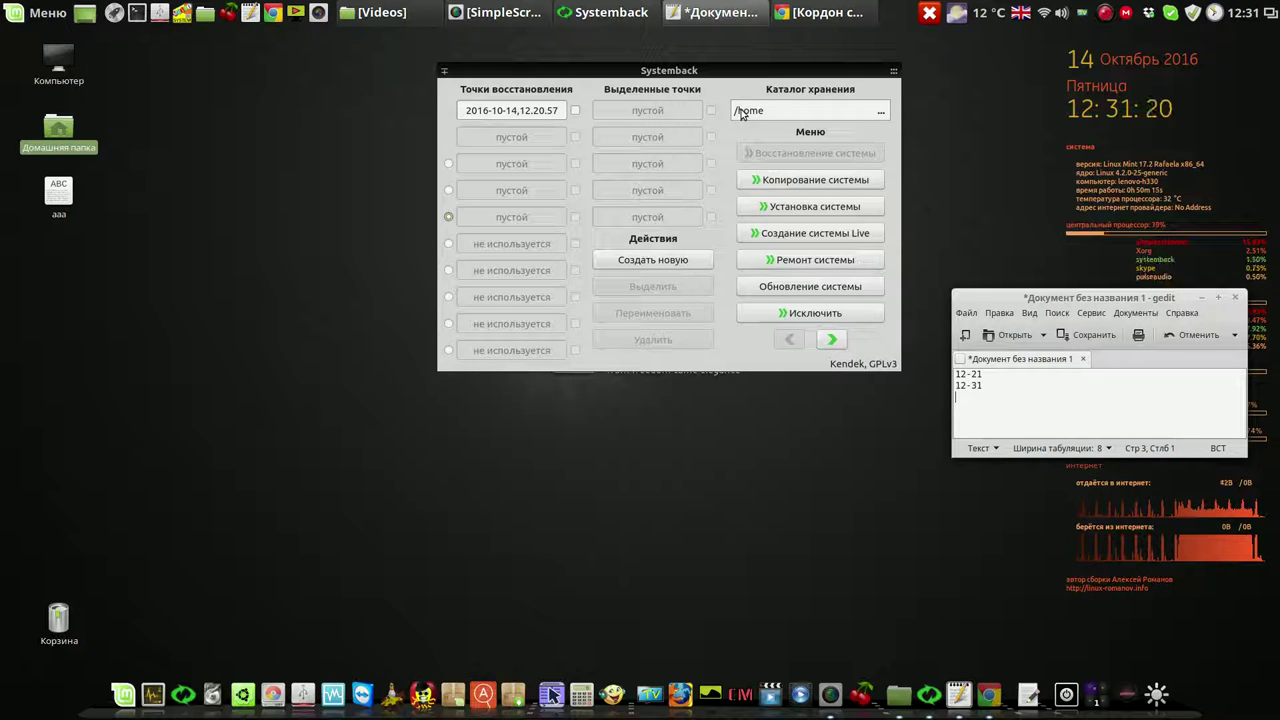
pyautogui.click(815, 72)
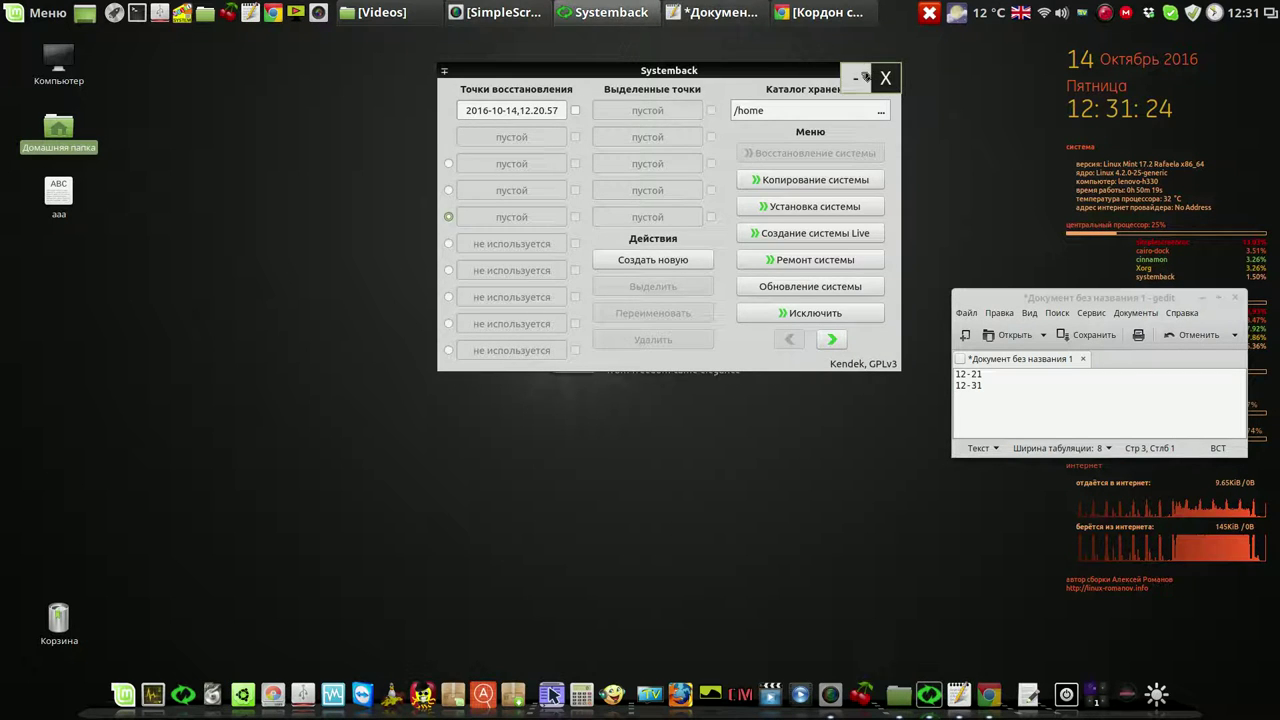
pyautogui.click(862, 77)
# Show the properties of /home/Systemback in Nemo list view: 283 176 objects, 9.7 GB
pyautogui.doubleClick(58, 132)
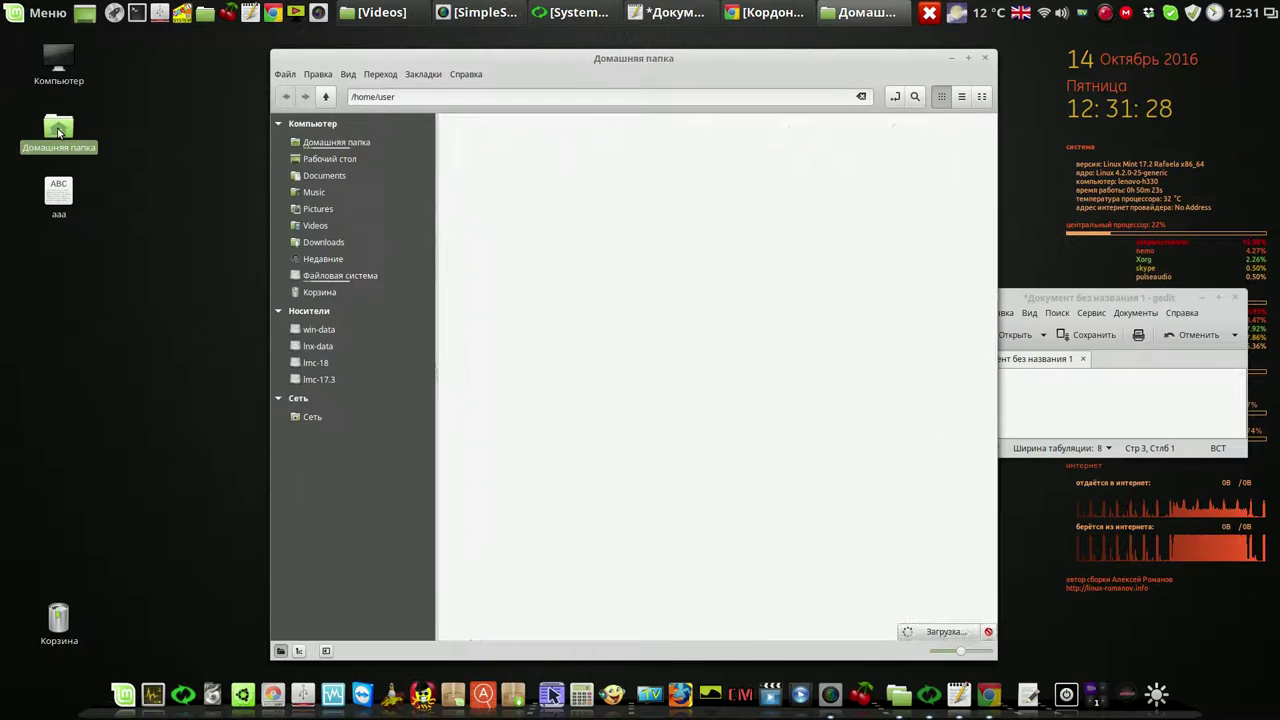
pyautogui.click(323, 96)
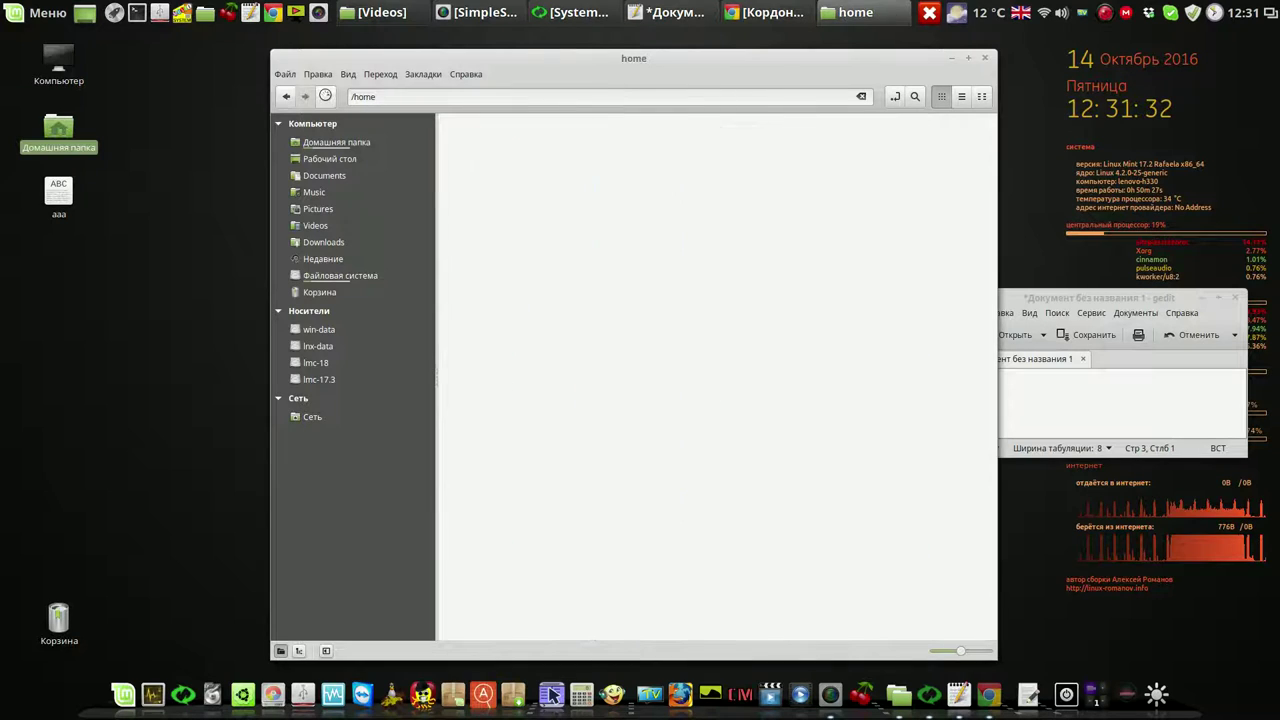
pyautogui.click(960, 98)
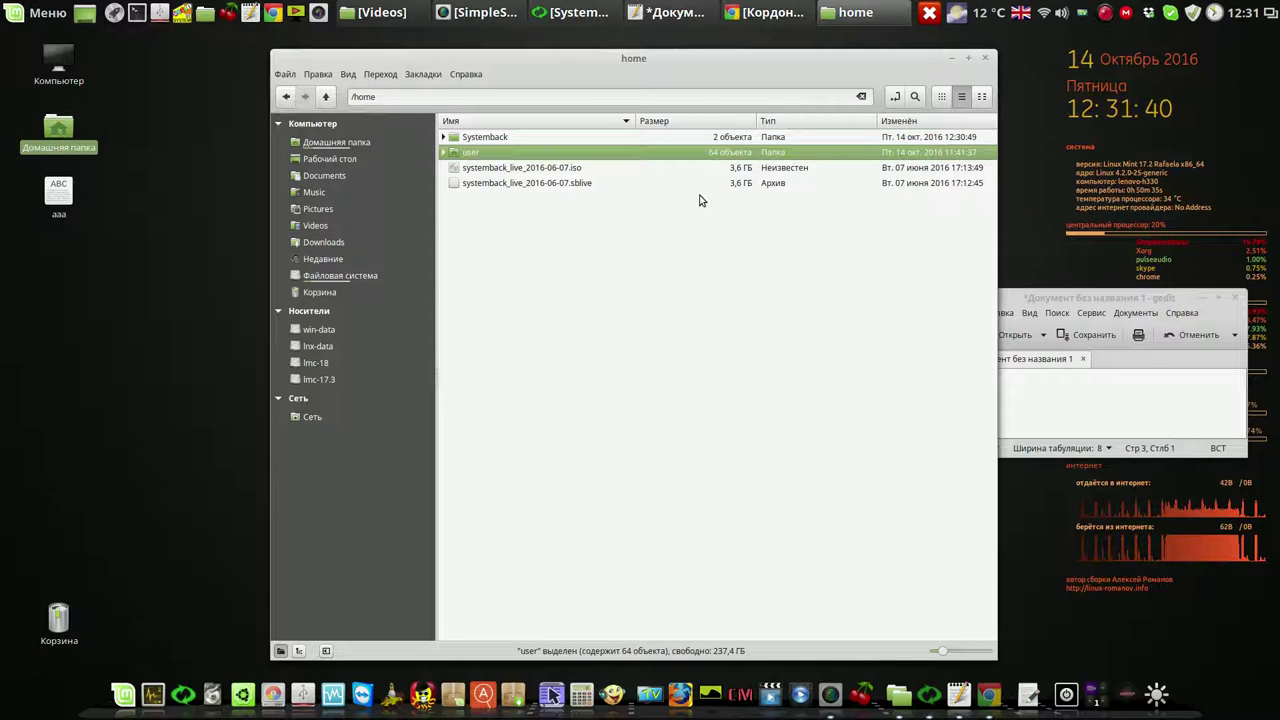
pyautogui.click(562, 138)
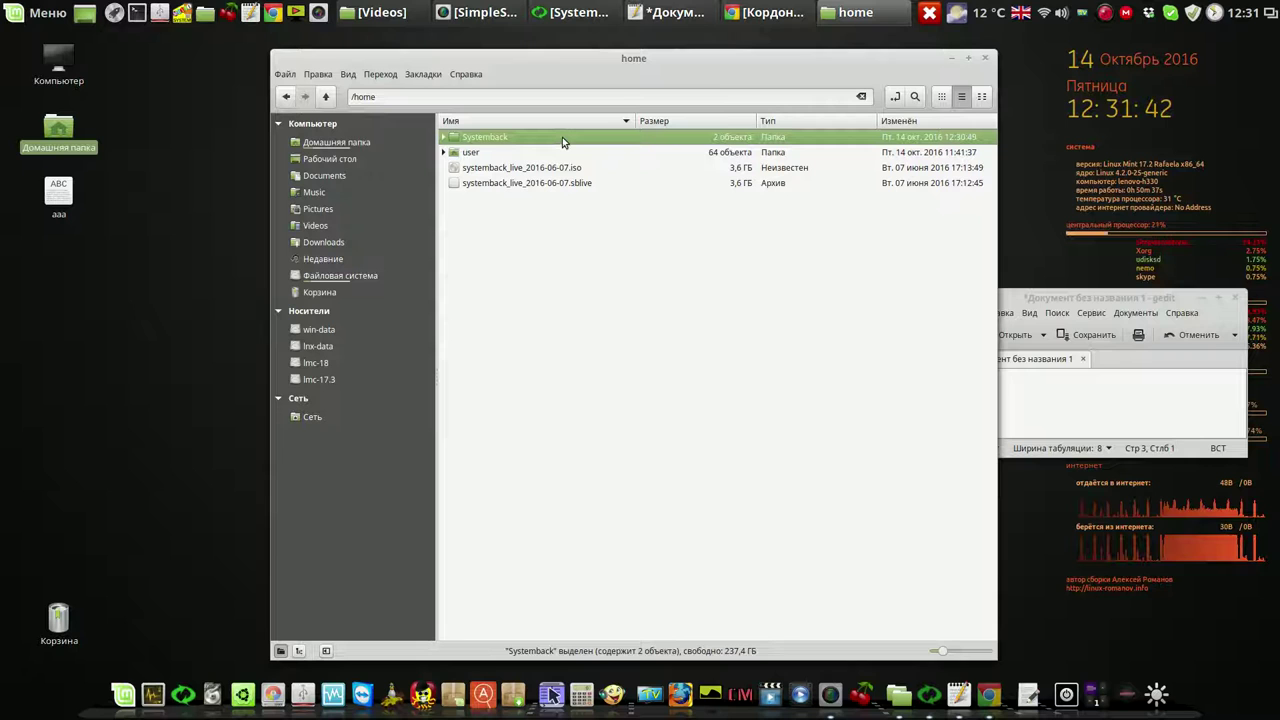
pyautogui.rightClick(562, 136)
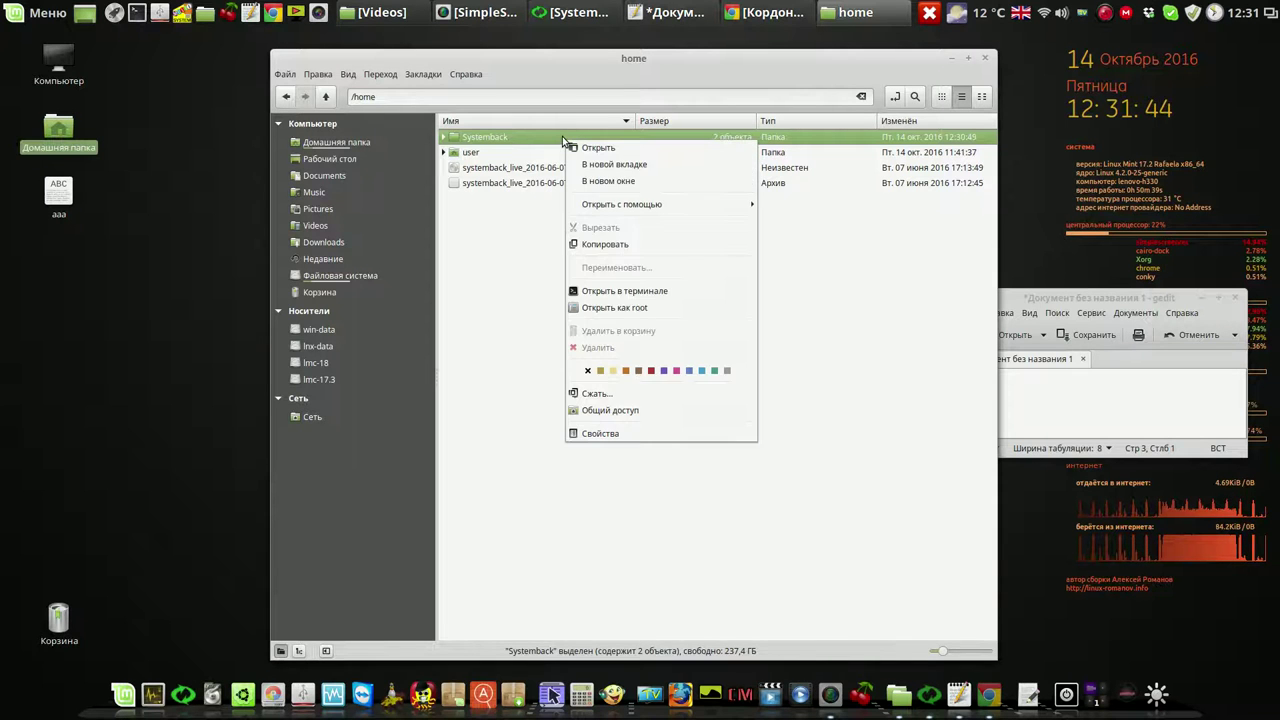
pyautogui.click(614, 435)
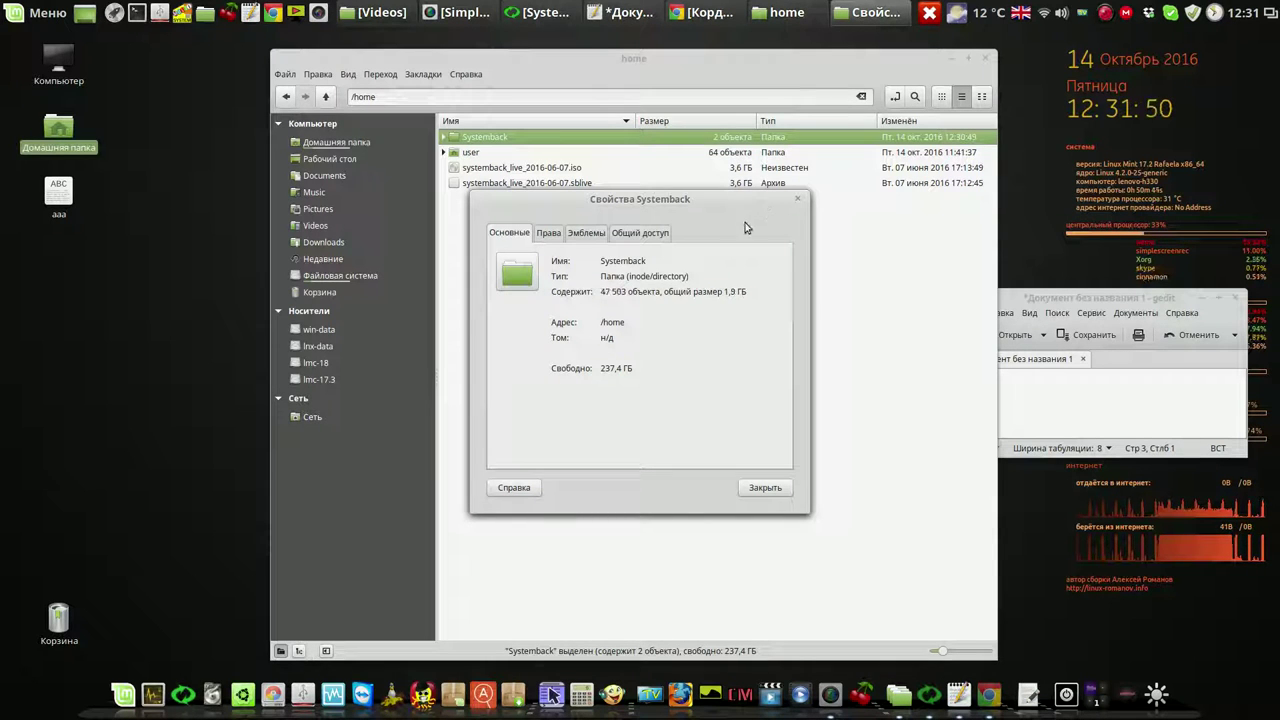
pyautogui.click(952, 60)
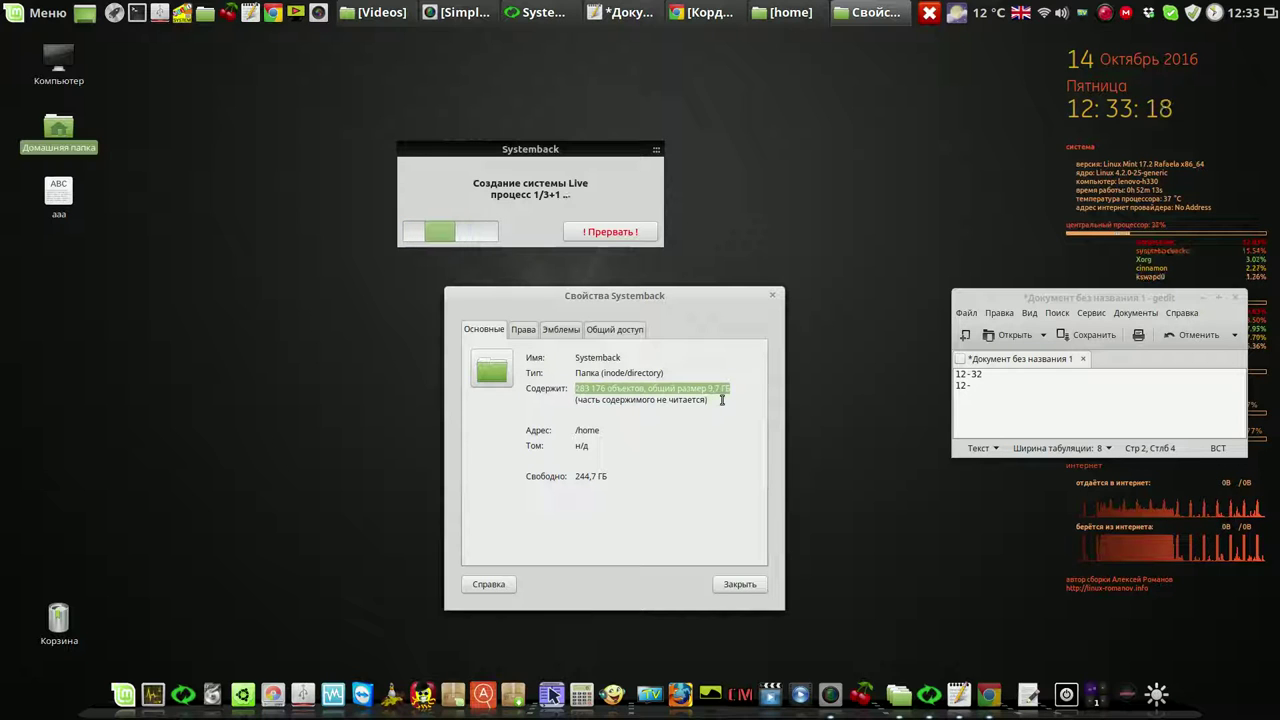
# Close the Systemback folder properties and restore the /home file manager window
pyautogui.click(743, 585)
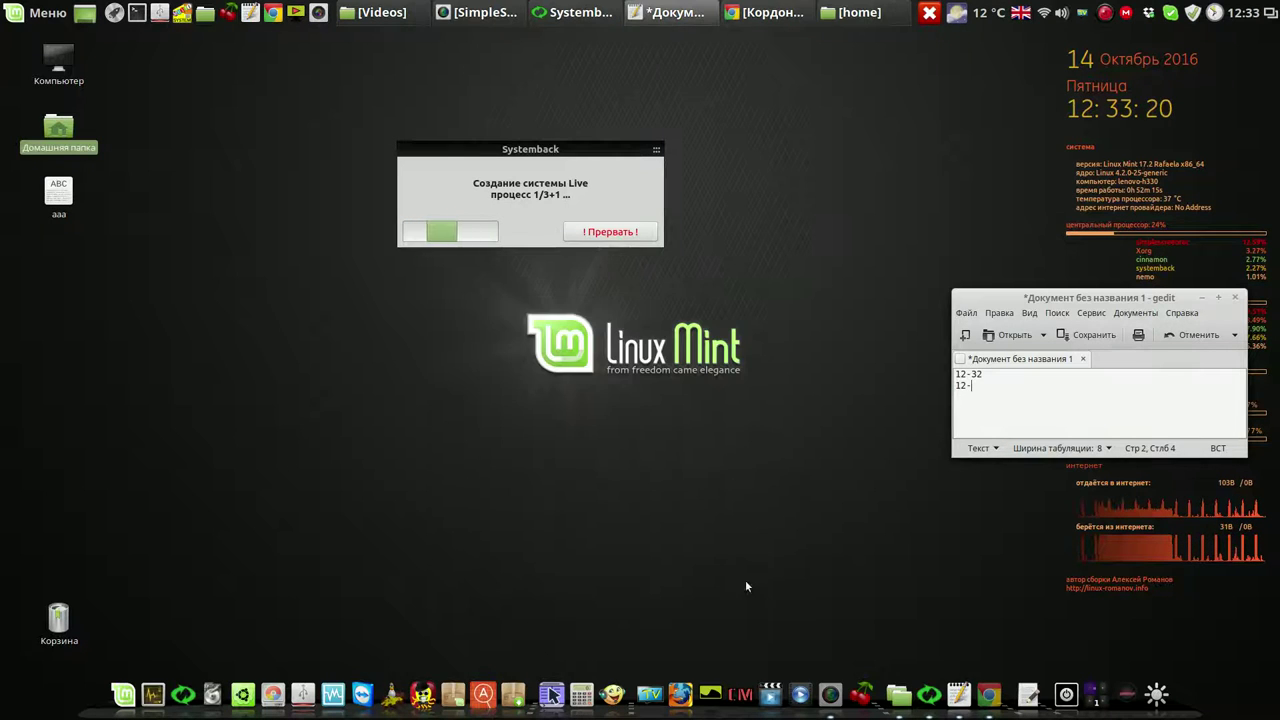
pyautogui.click(853, 12)
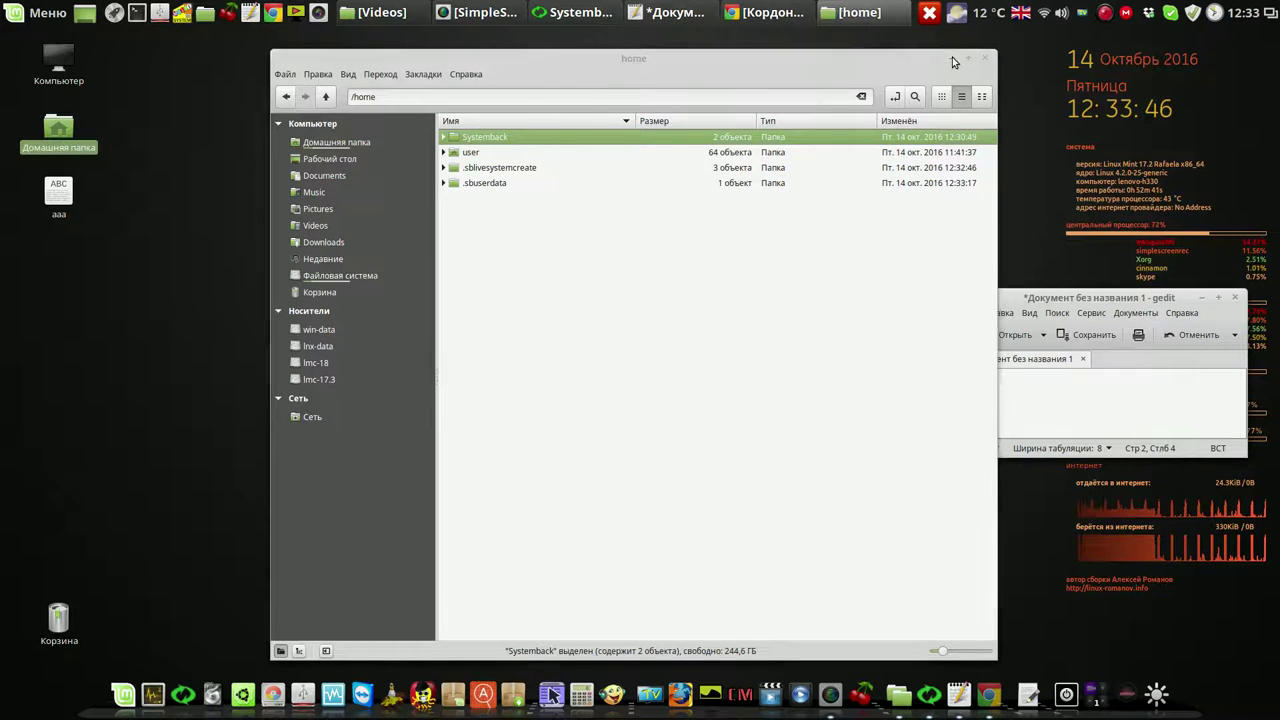
# Minimize Nemo and reposition the Live build progress and gedit windows during the build
pyautogui.click(952, 58)
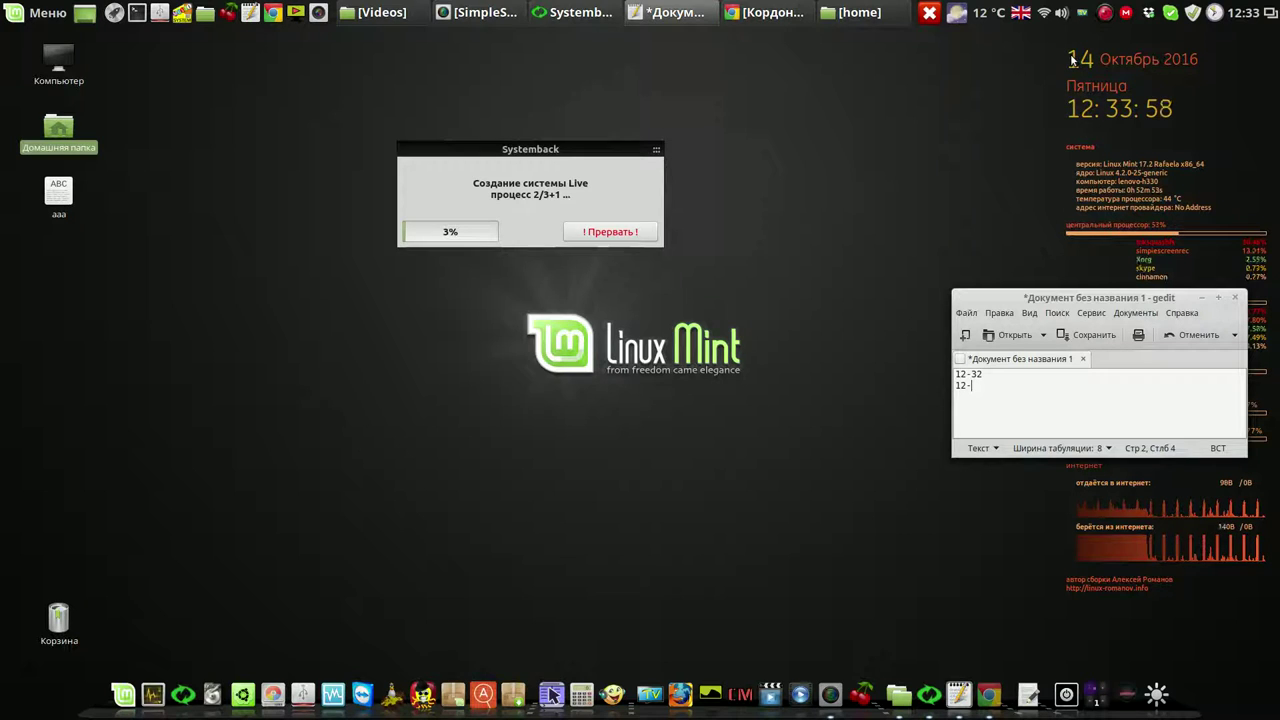
pyautogui.moveTo(1014, 299); pyautogui.dragTo(809, 418)
pyautogui.moveTo(533, 142); pyautogui.dragTo(885, 285)
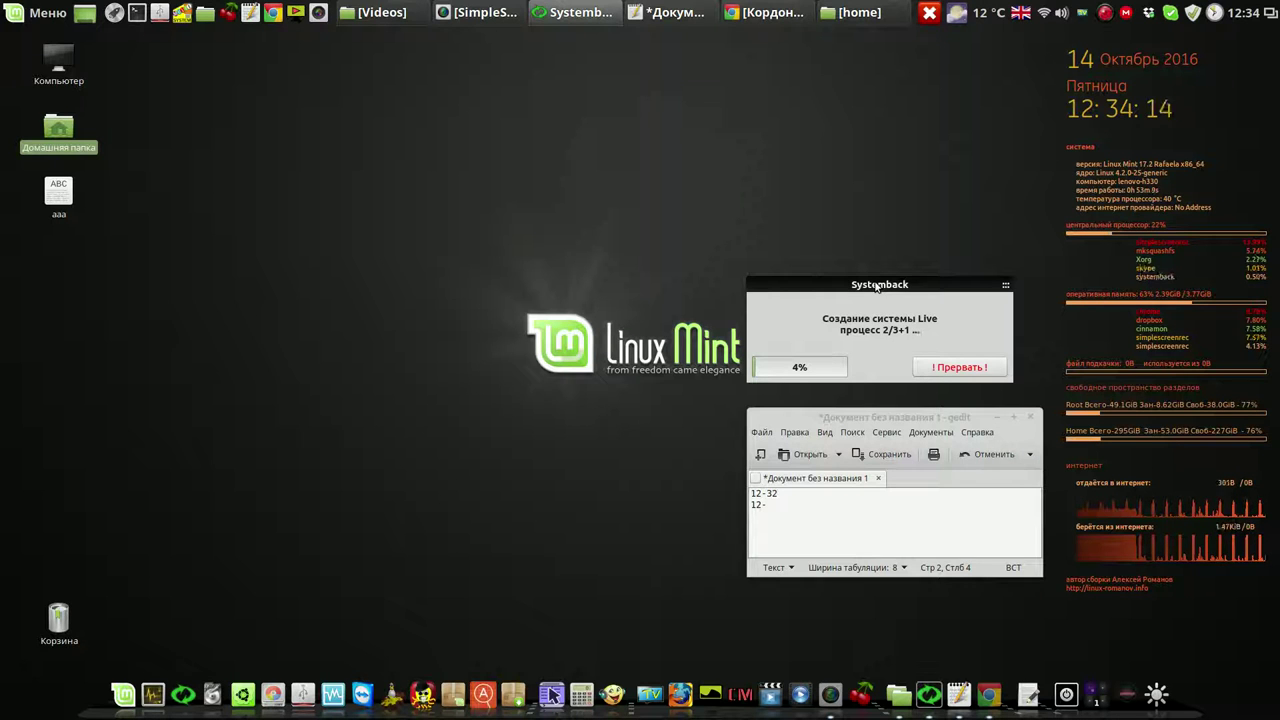
pyautogui.moveTo(876, 286); pyautogui.dragTo(885, 55)
pyautogui.moveTo(943, 410); pyautogui.dragTo(927, 177)
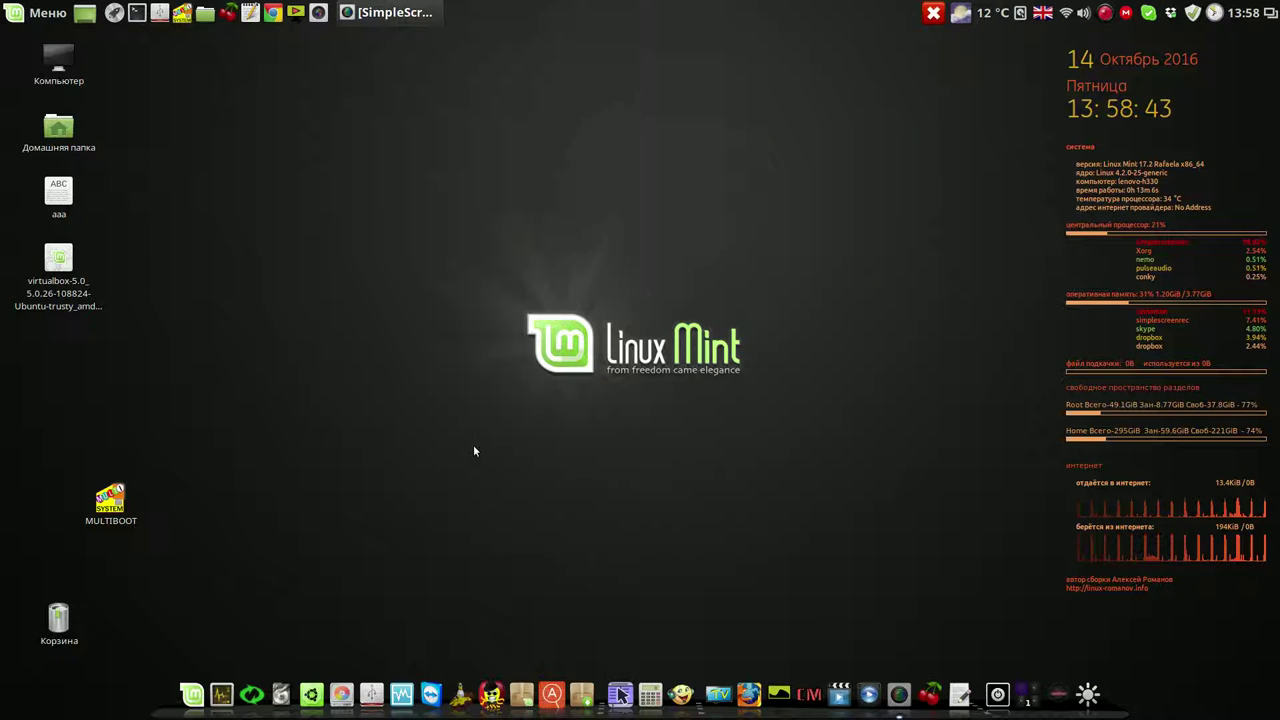
# Relaunch Systemback with the administrator password
pyautogui.click(251, 690)
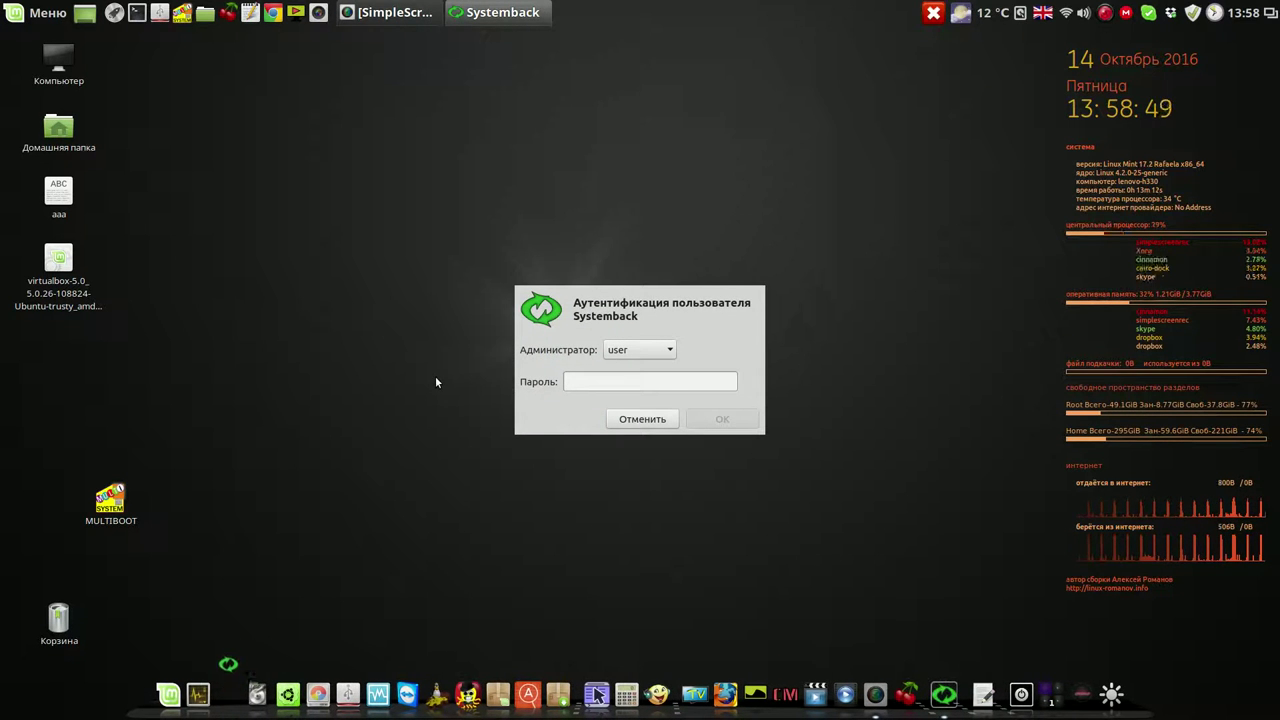
pyautogui.write('1')
pyautogui.click(718, 419)
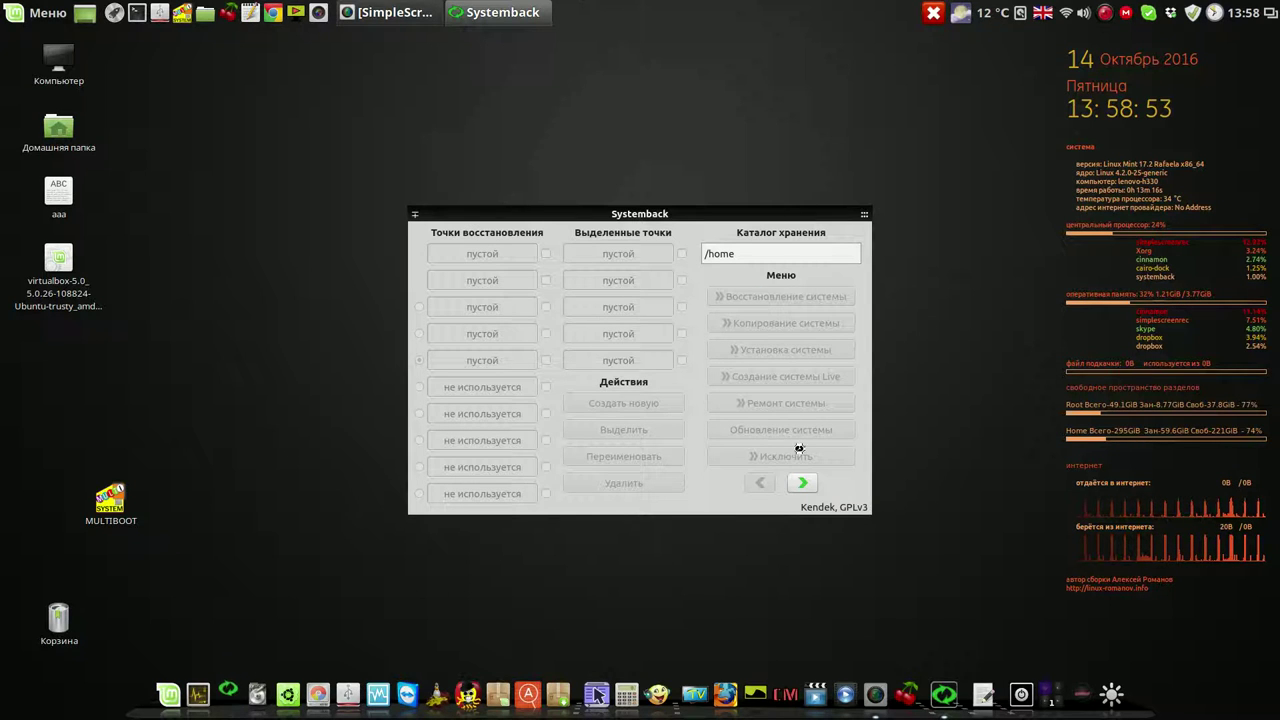
pyautogui.moveTo(695, 212); pyautogui.dragTo(653, 171)
# Look through Systemback's settings, then go to the Live system creation page
pyautogui.click(759, 442)
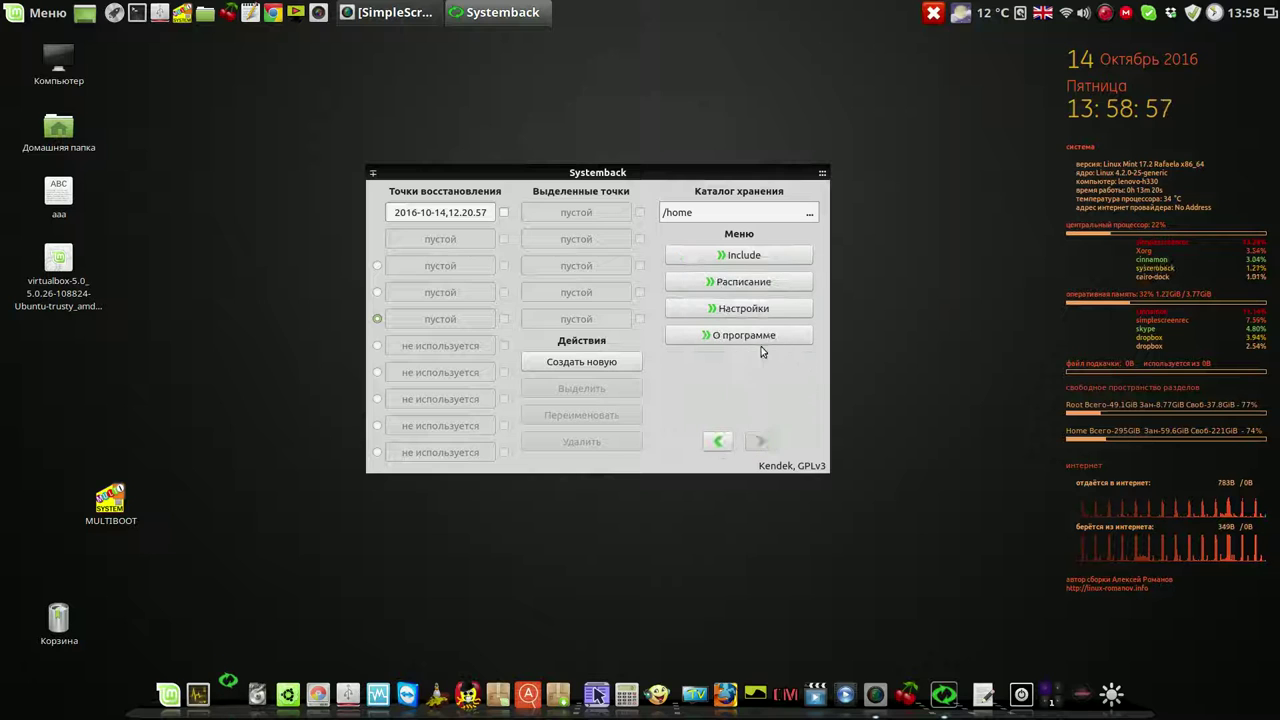
pyautogui.click(765, 309)
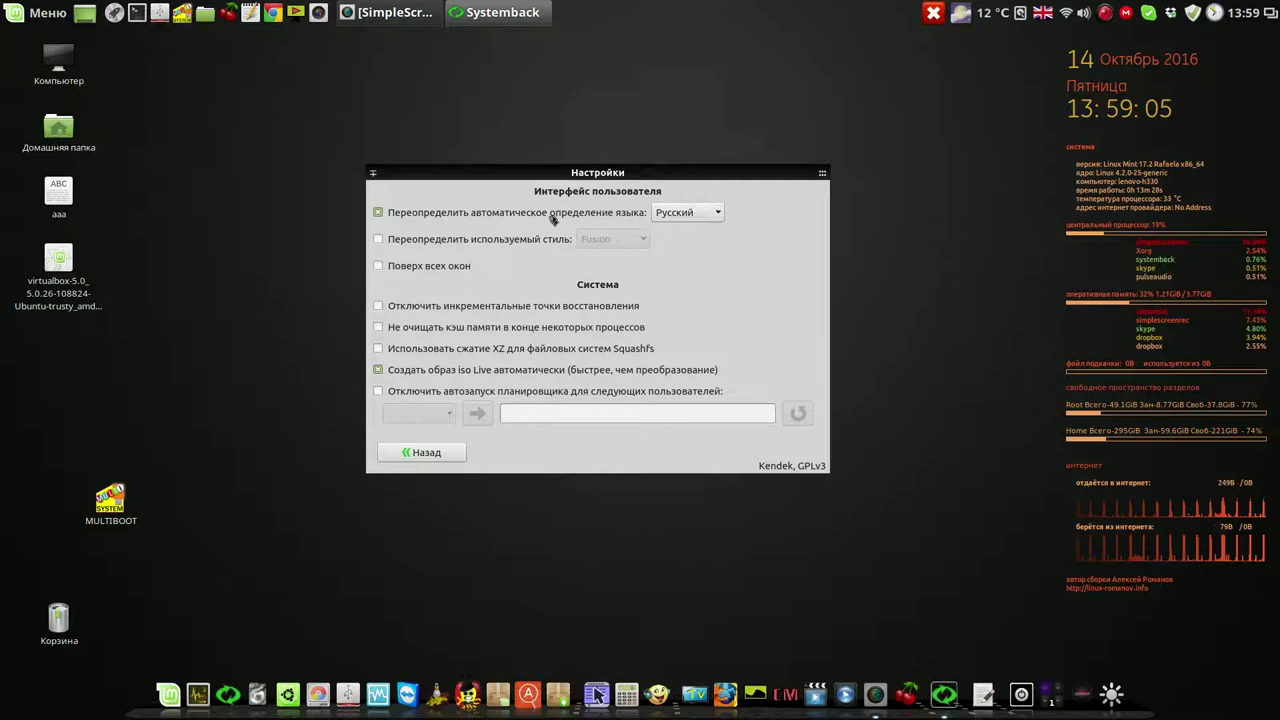
pyautogui.click(440, 455)
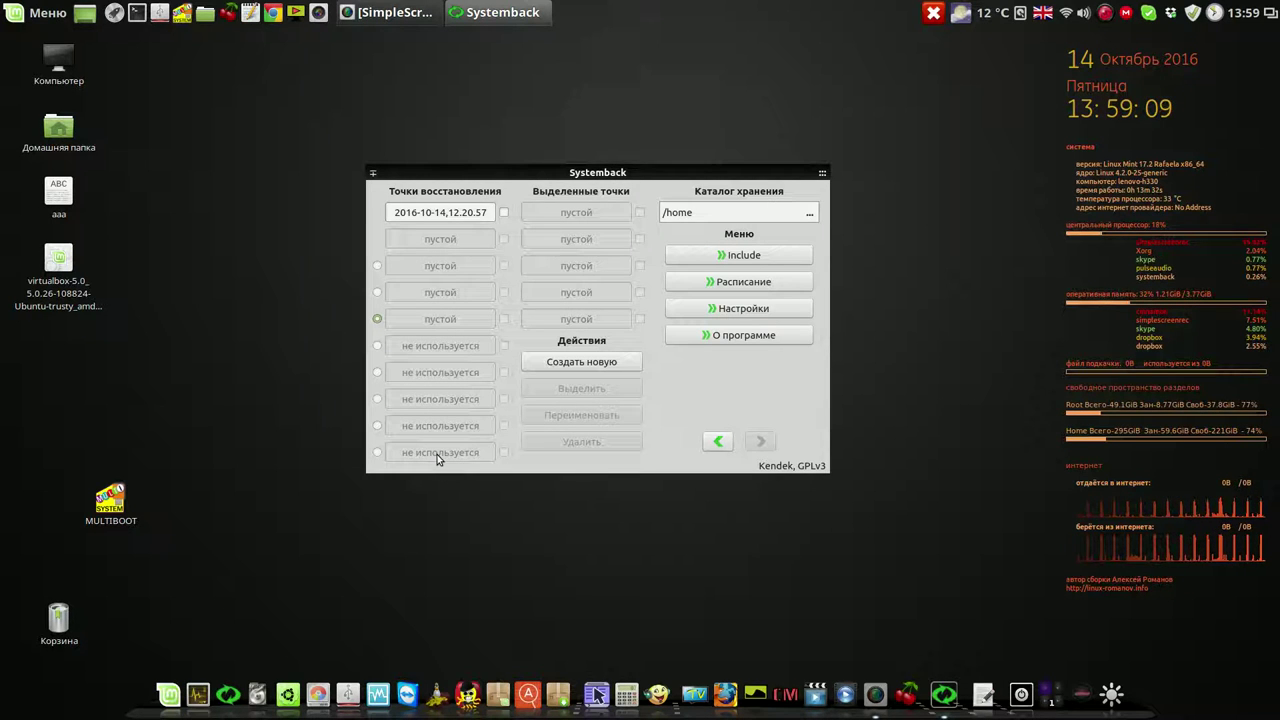
pyautogui.click(718, 442)
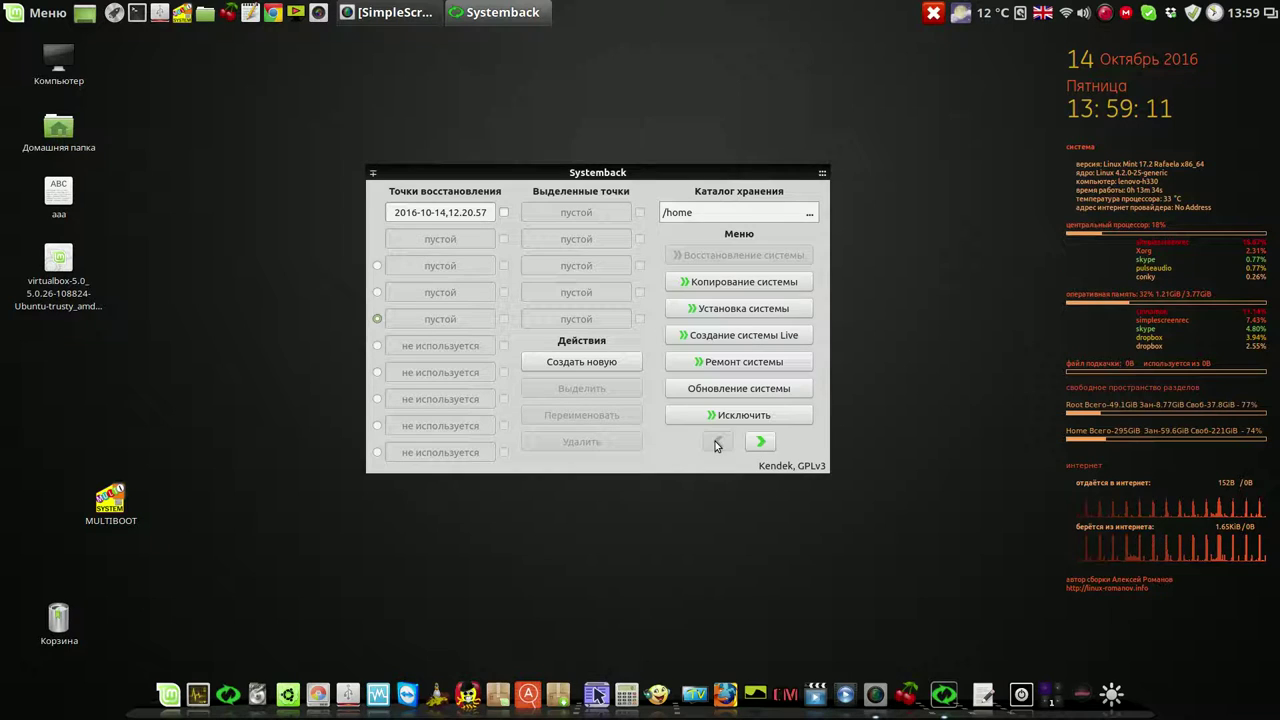
pyautogui.click(762, 335)
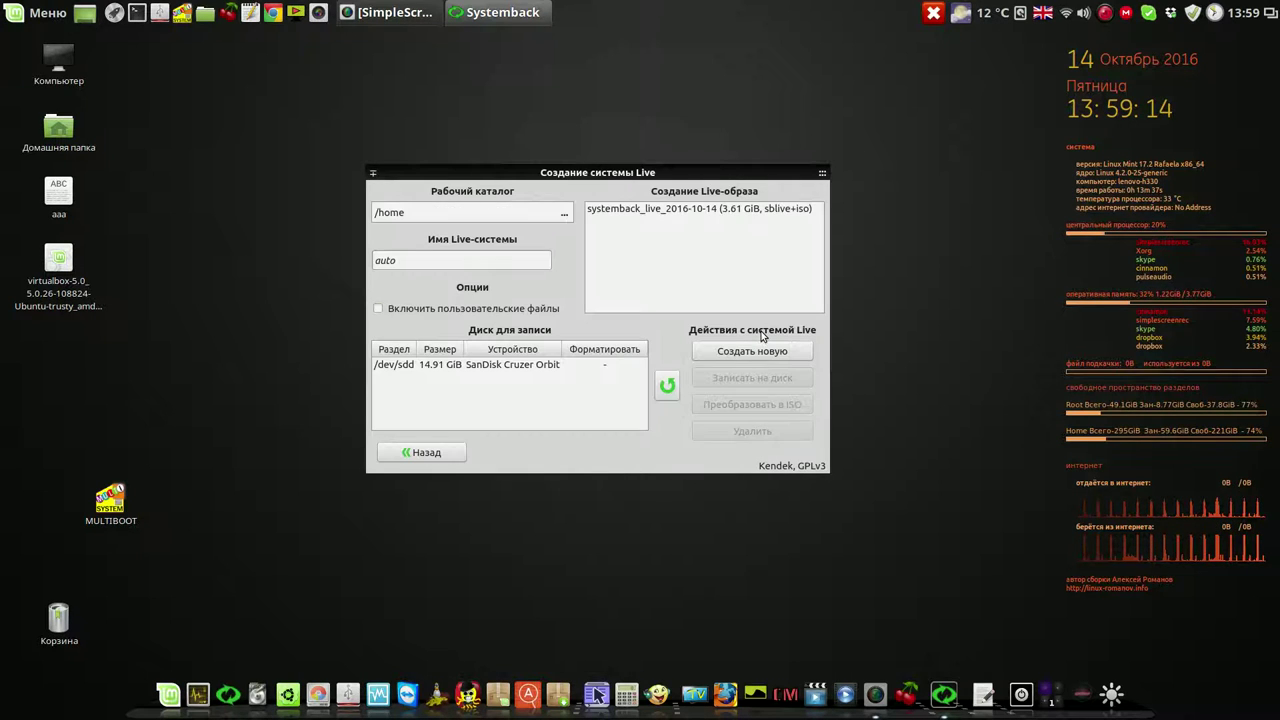
# Delete the old systemback_live_2016-10-14 Live image and open gedit for notes
pyautogui.click(745, 212)
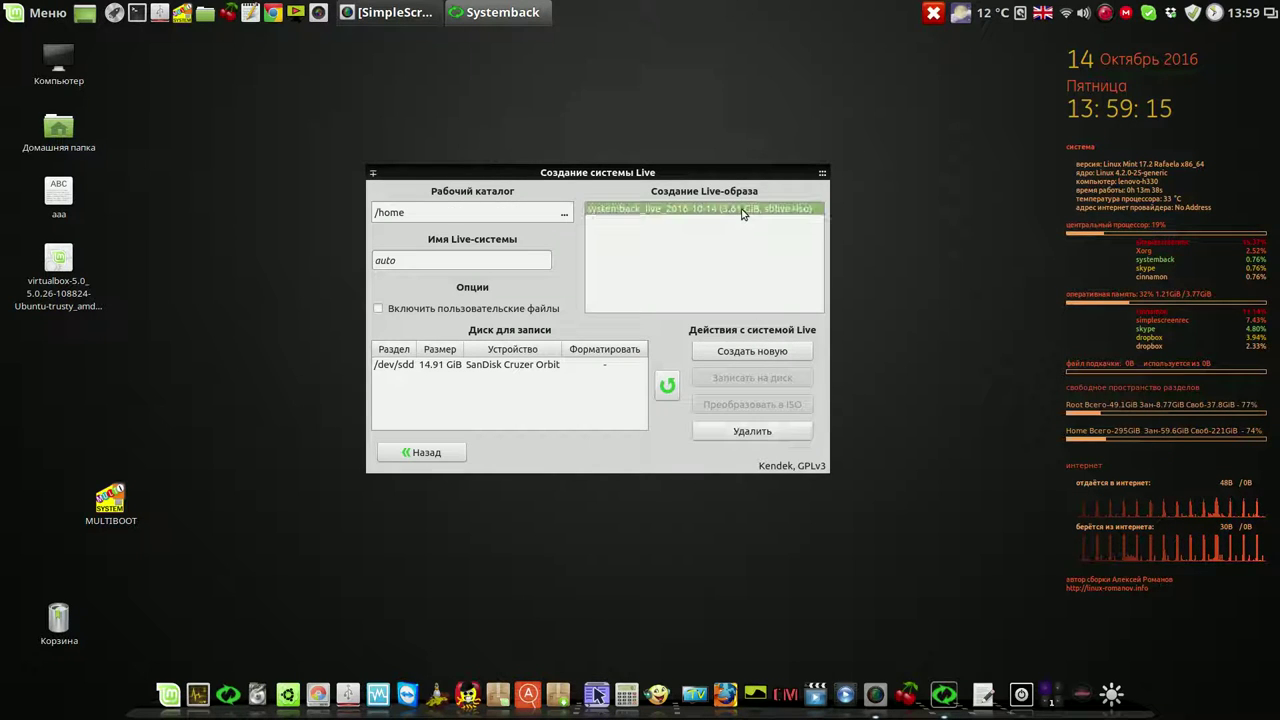
pyautogui.click(765, 432)
pyautogui.moveTo(728, 178); pyautogui.dragTo(942, 69)
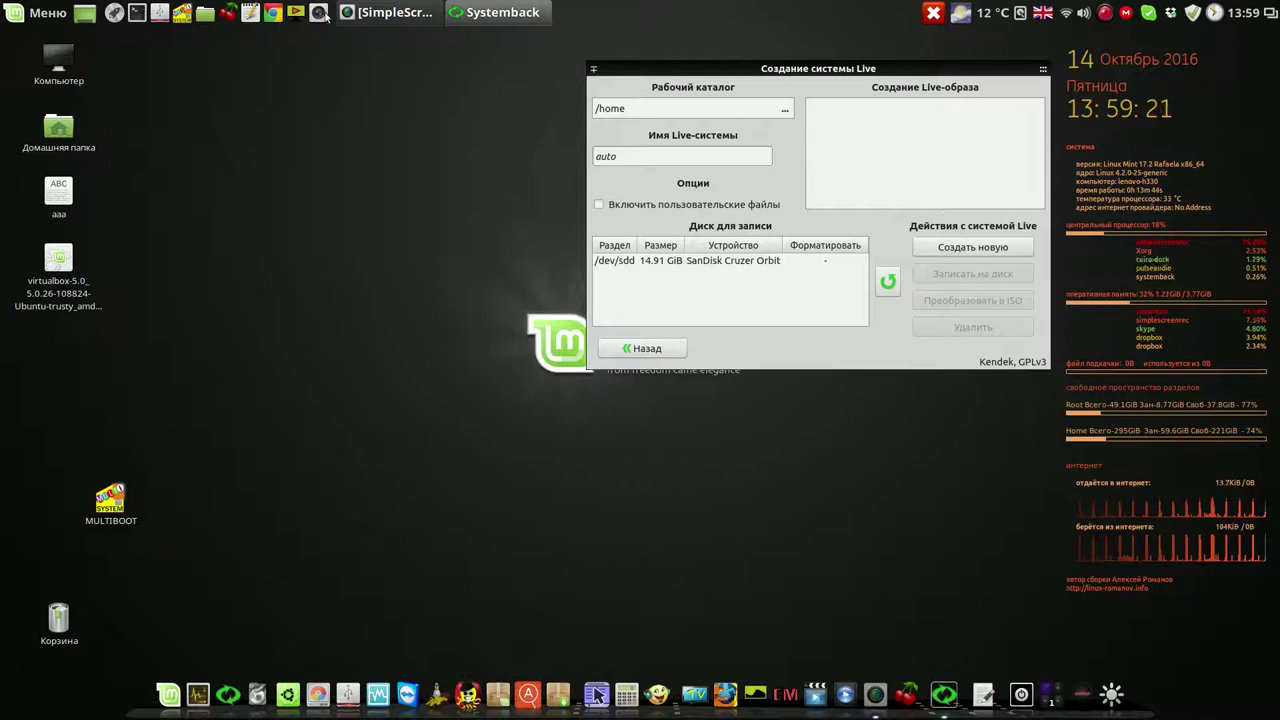
pyautogui.click(250, 12)
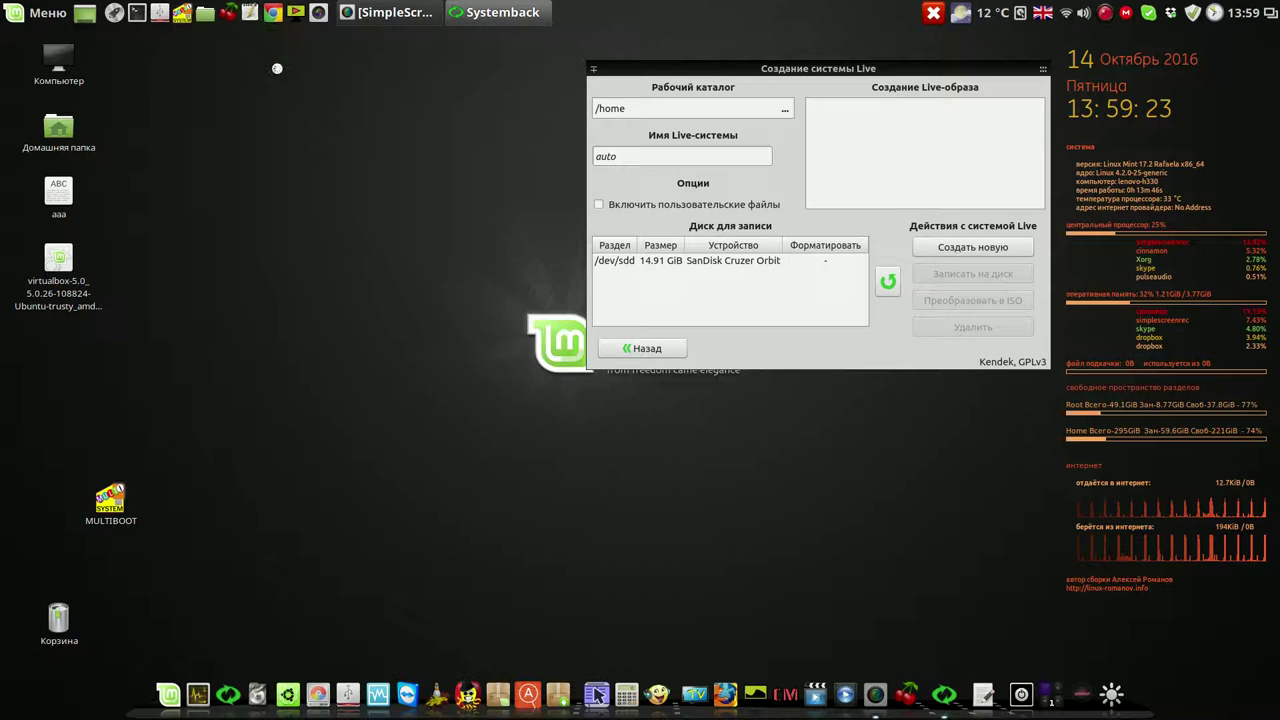
pyautogui.moveTo(588, 280); pyautogui.dragTo(350, 190)
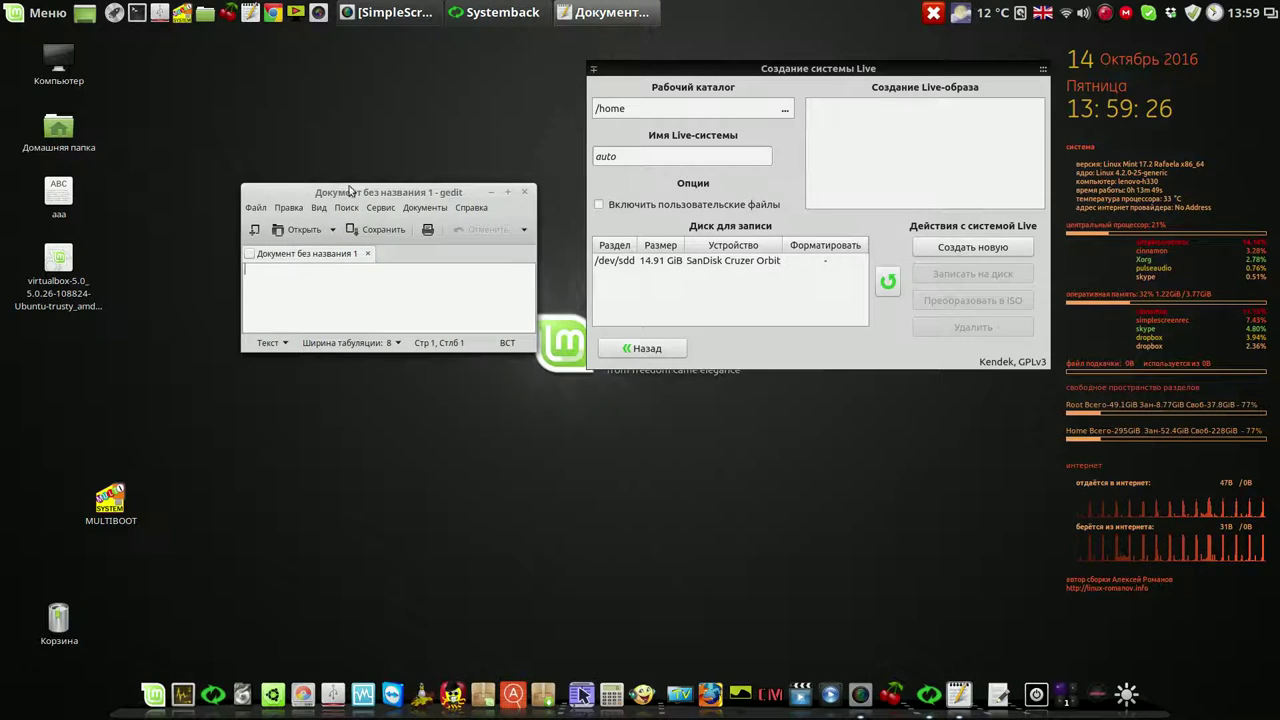
# Start building a new Live system, noting times 13-59 and 14- in gedit
pyautogui.click(968, 248)
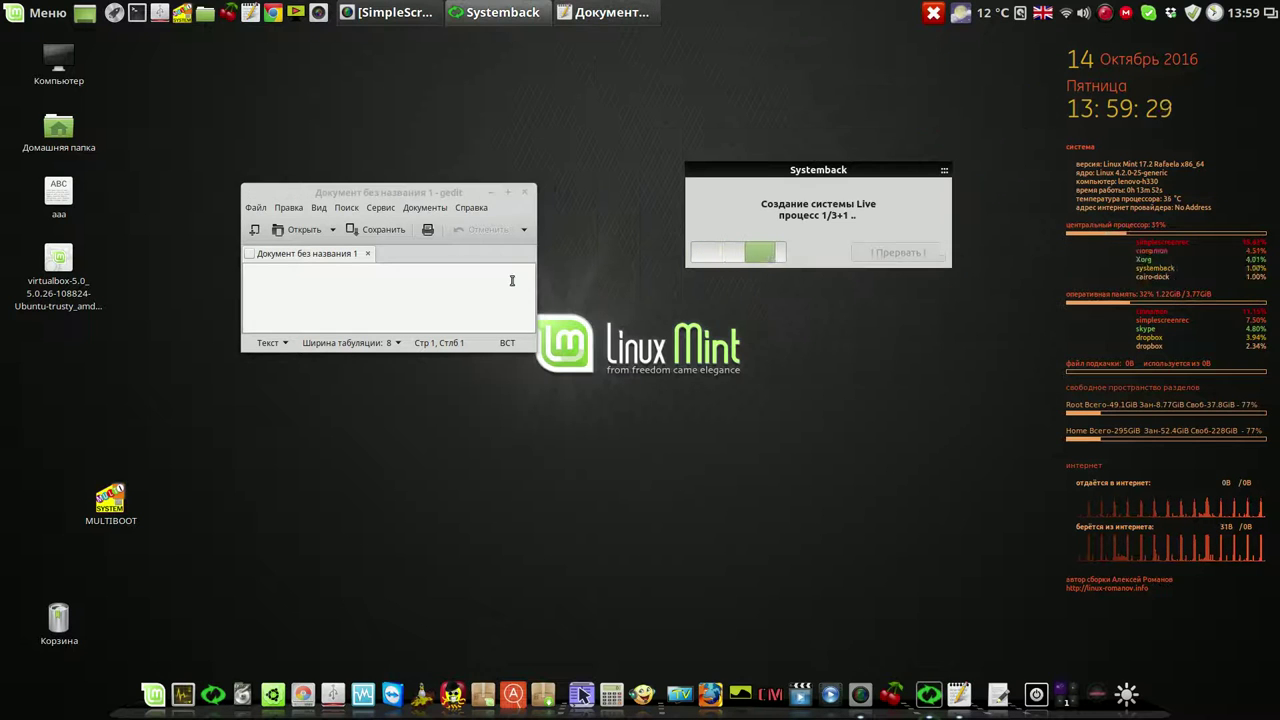
pyautogui.click(417, 276)
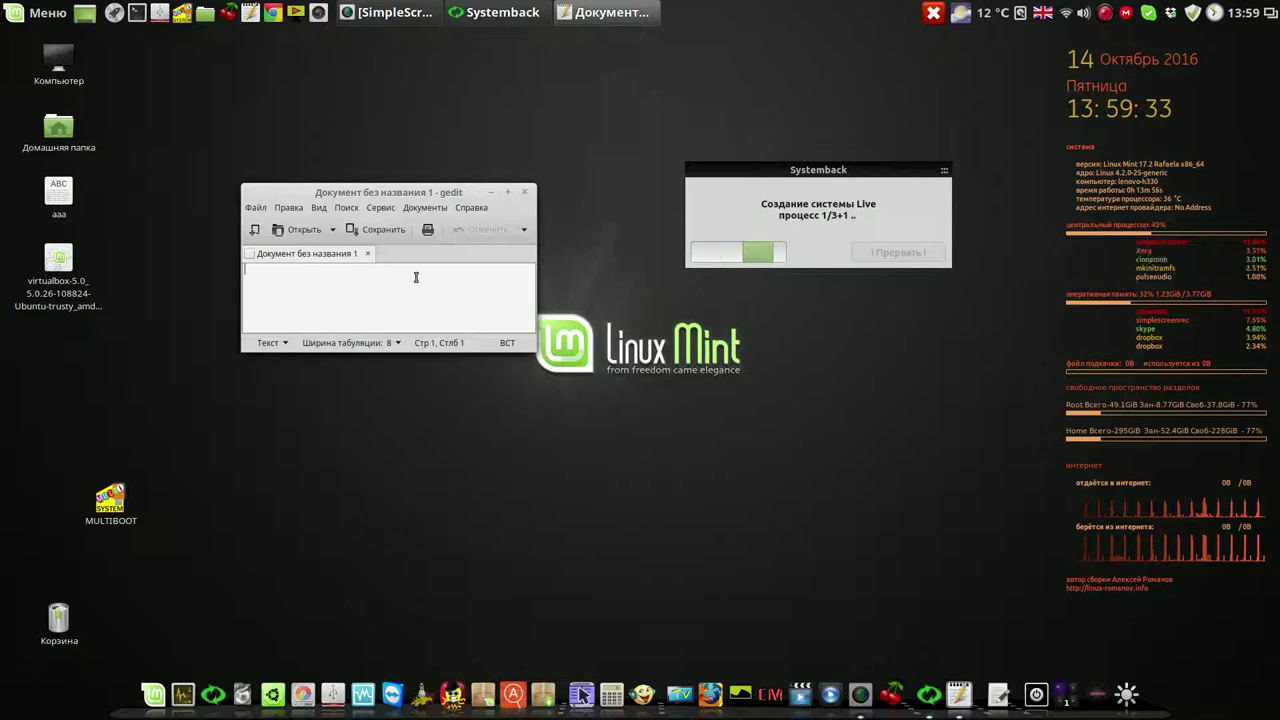
pyautogui.write('1')
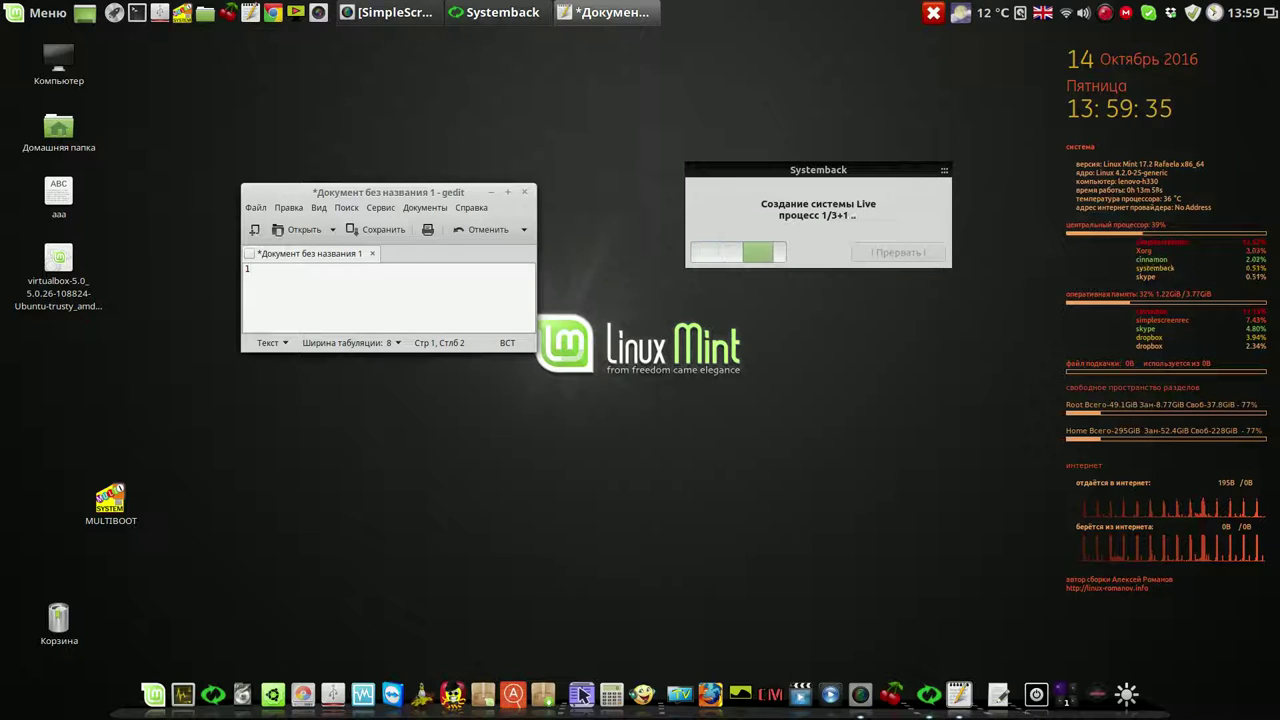
pyautogui.write('3')
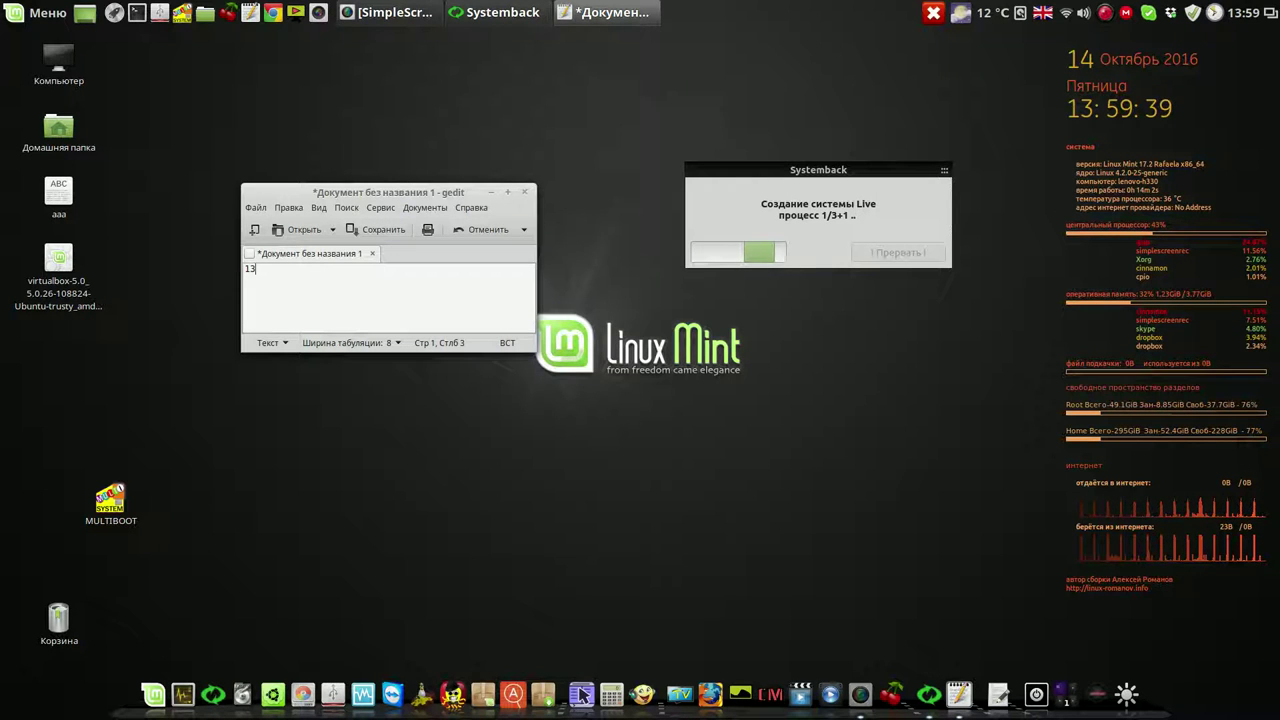
pyautogui.write('-59')
pyautogui.press('Return')
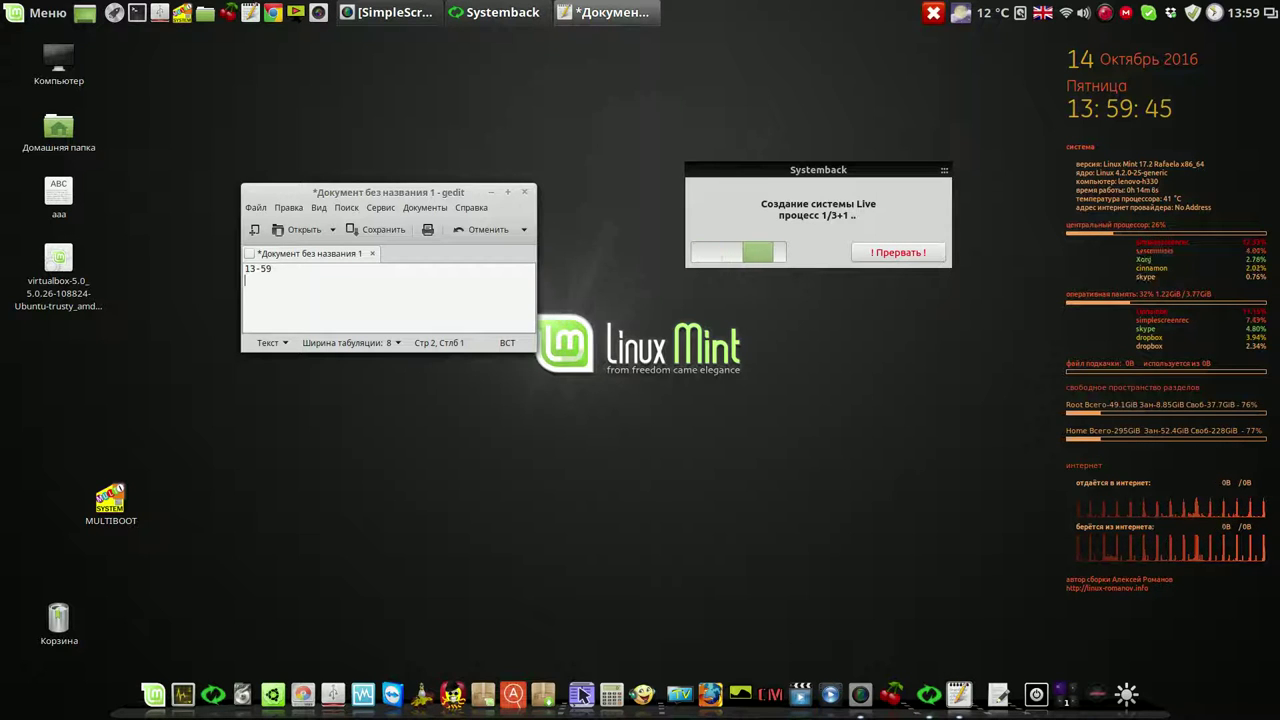
pyautogui.write('14-')
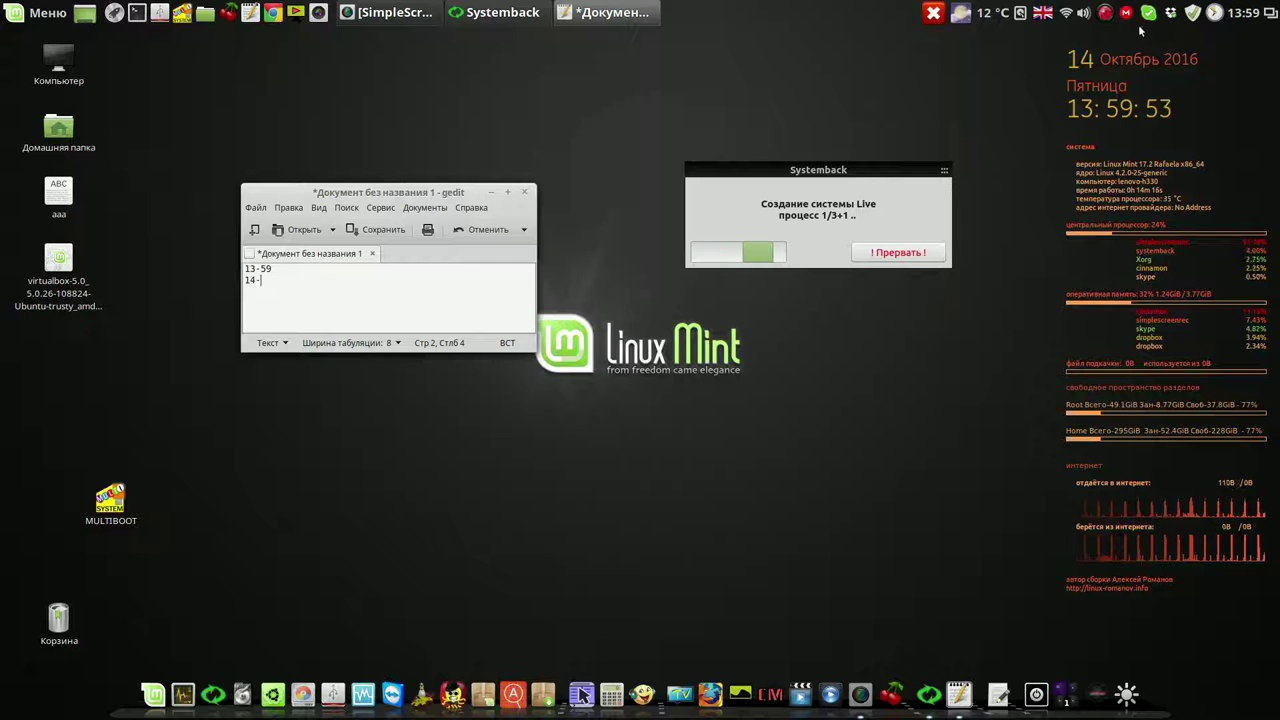
pyautogui.rightClick(1106, 13)
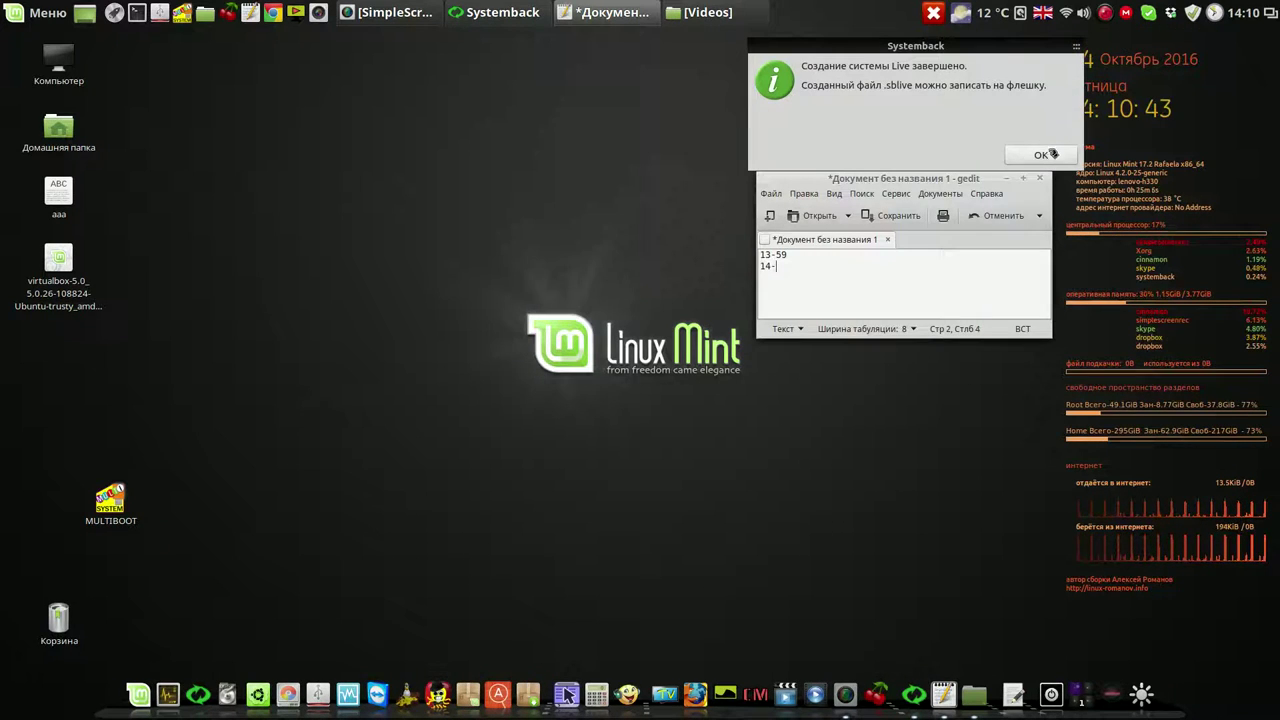
# Acknowledge the finished Live build and close the gedit note without saving
pyautogui.click(1045, 155)
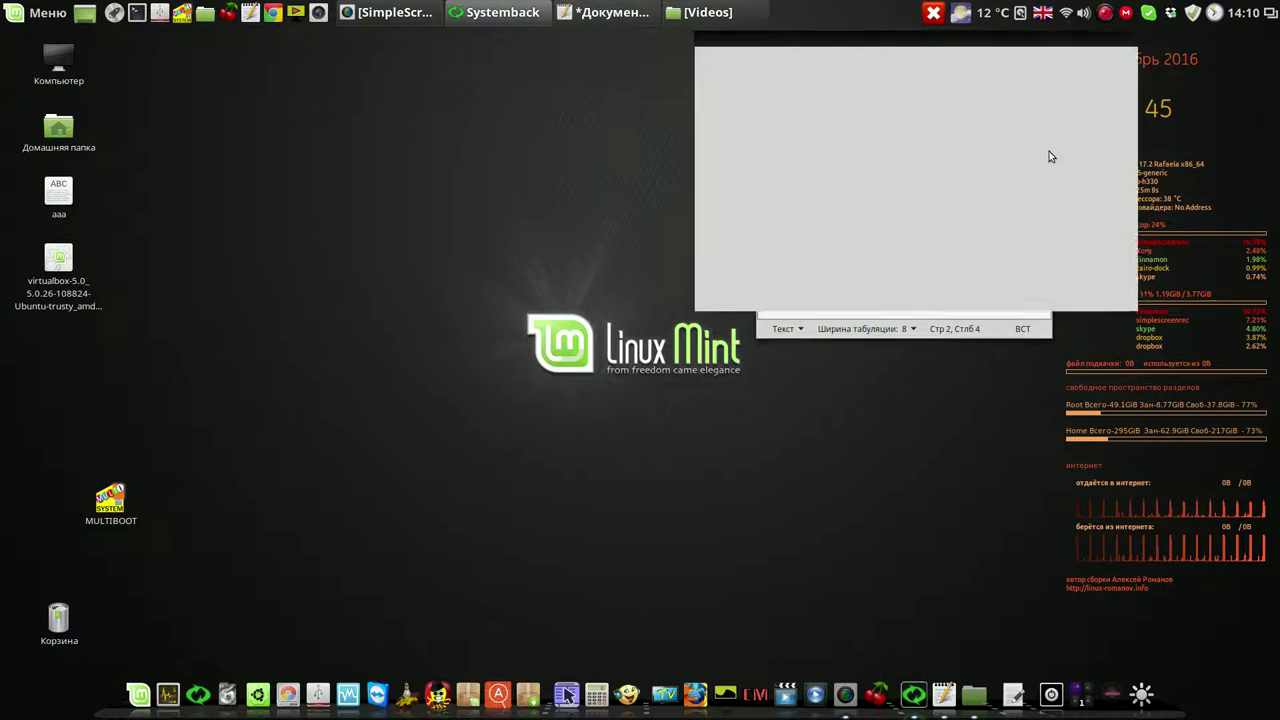
pyautogui.moveTo(991, 40); pyautogui.dragTo(578, 81)
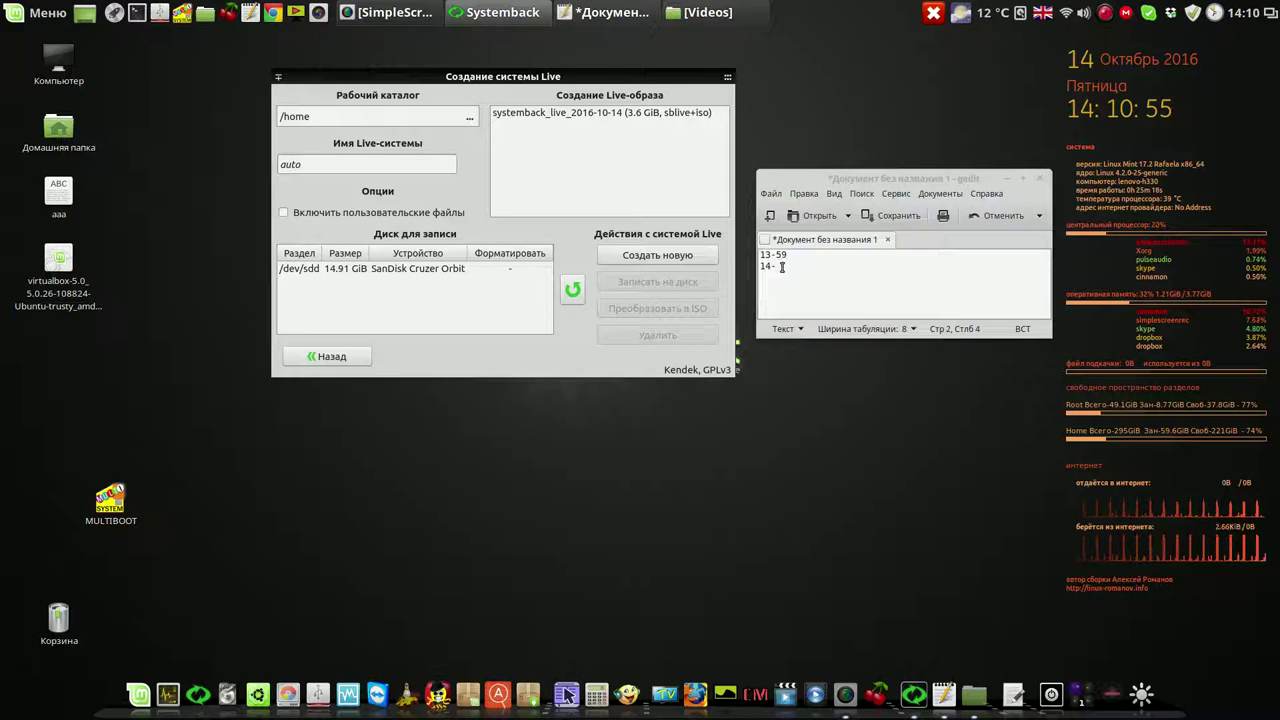
pyautogui.click(782, 270)
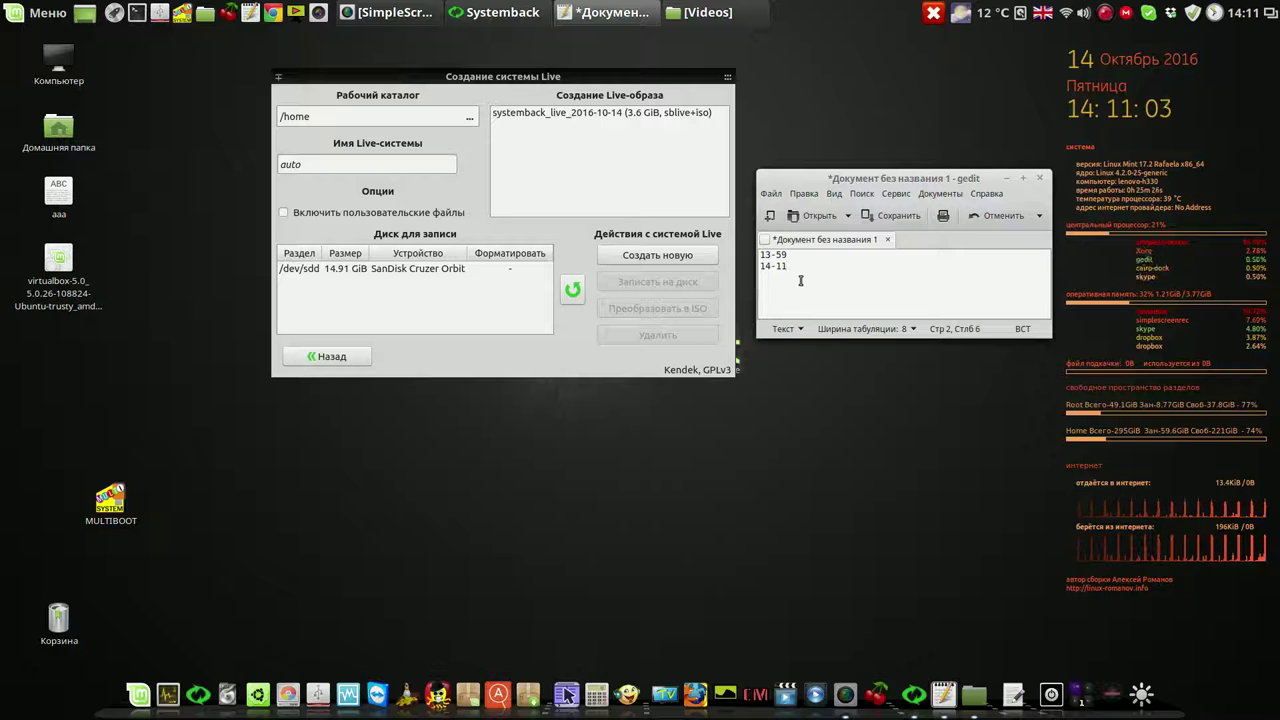
pyautogui.click(1040, 178)
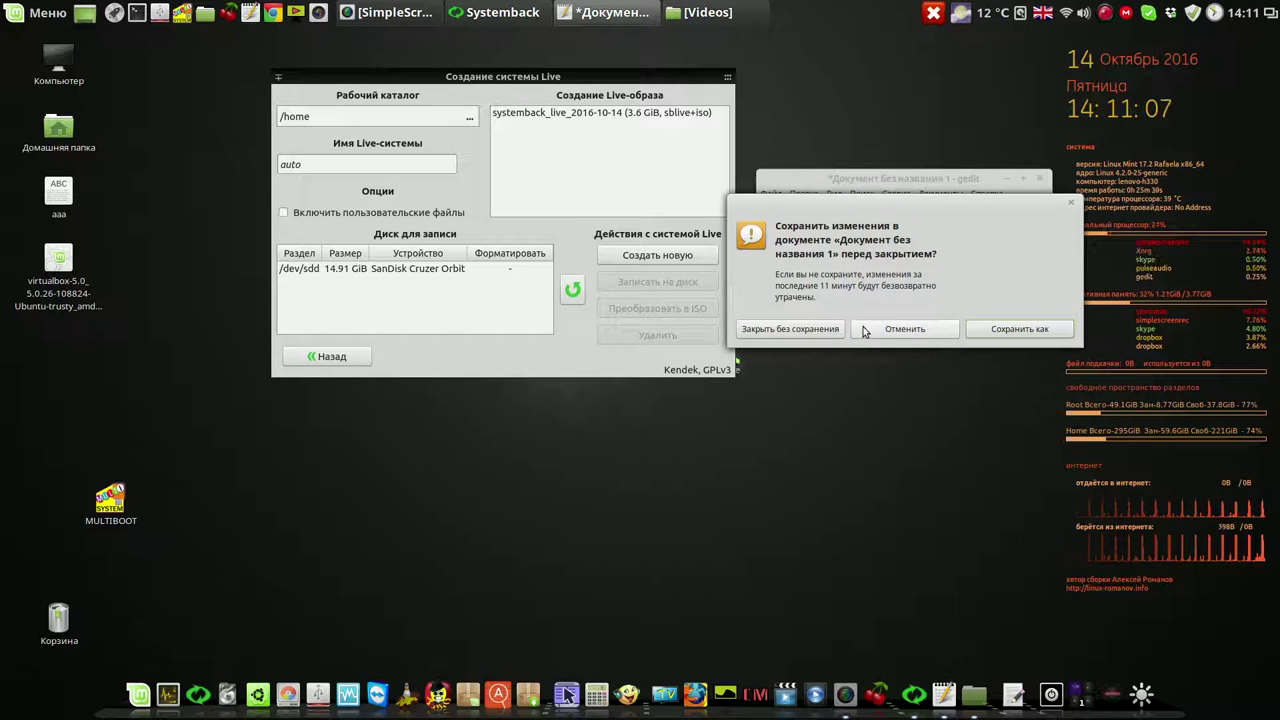
pyautogui.click(820, 329)
# Select the new 3.6 GiB systemback_live_2016-10-14 image in Systemback
pyautogui.moveTo(650, 72); pyautogui.dragTo(847, 144)
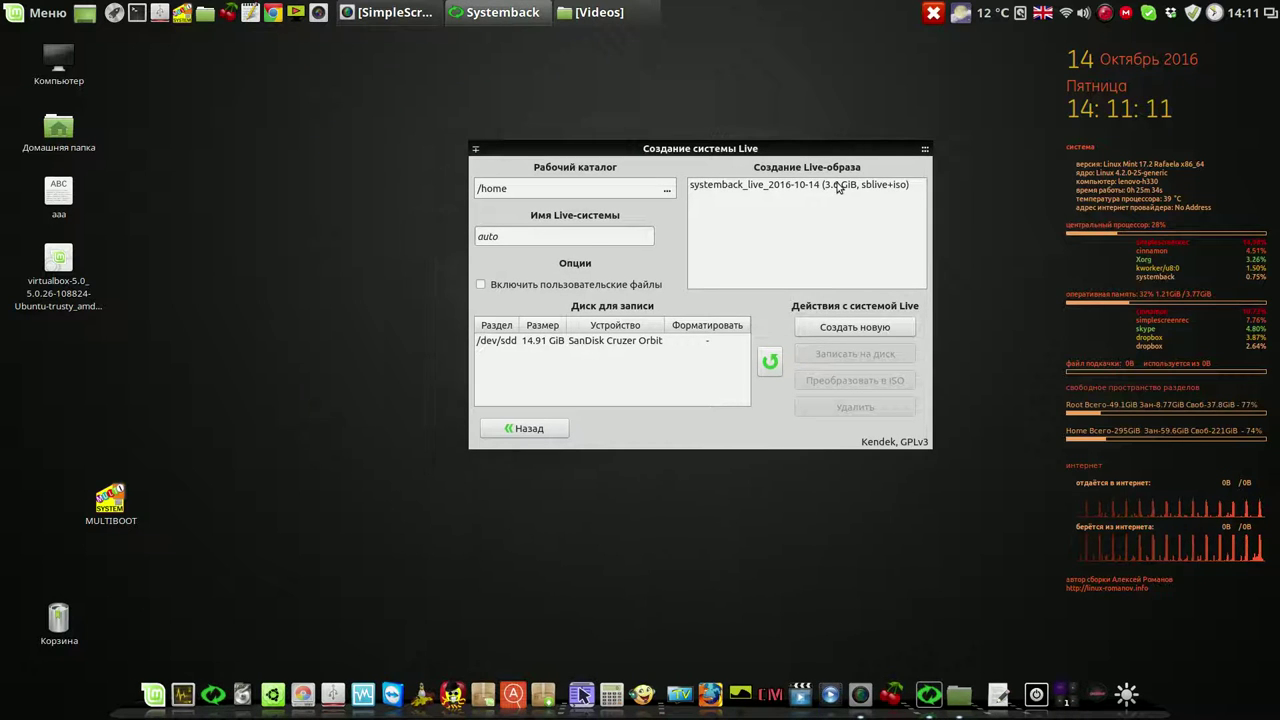
pyautogui.click(838, 186)
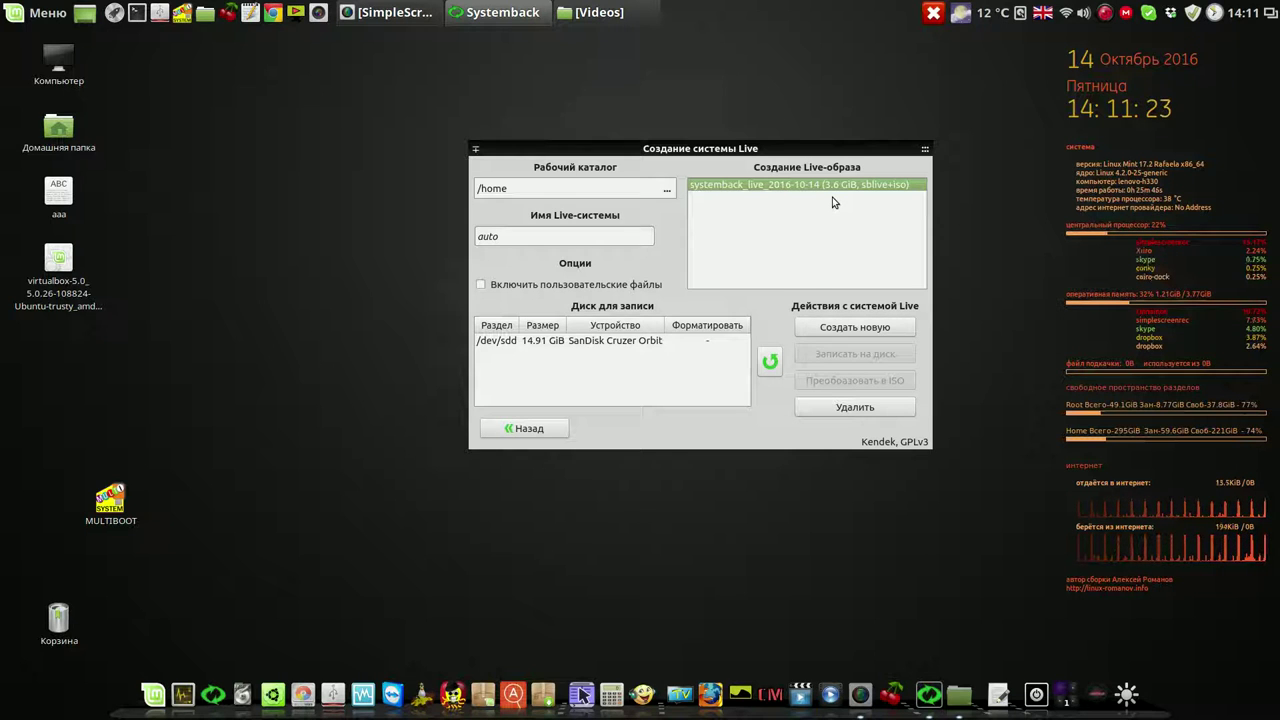
pyautogui.moveTo(920, 157)
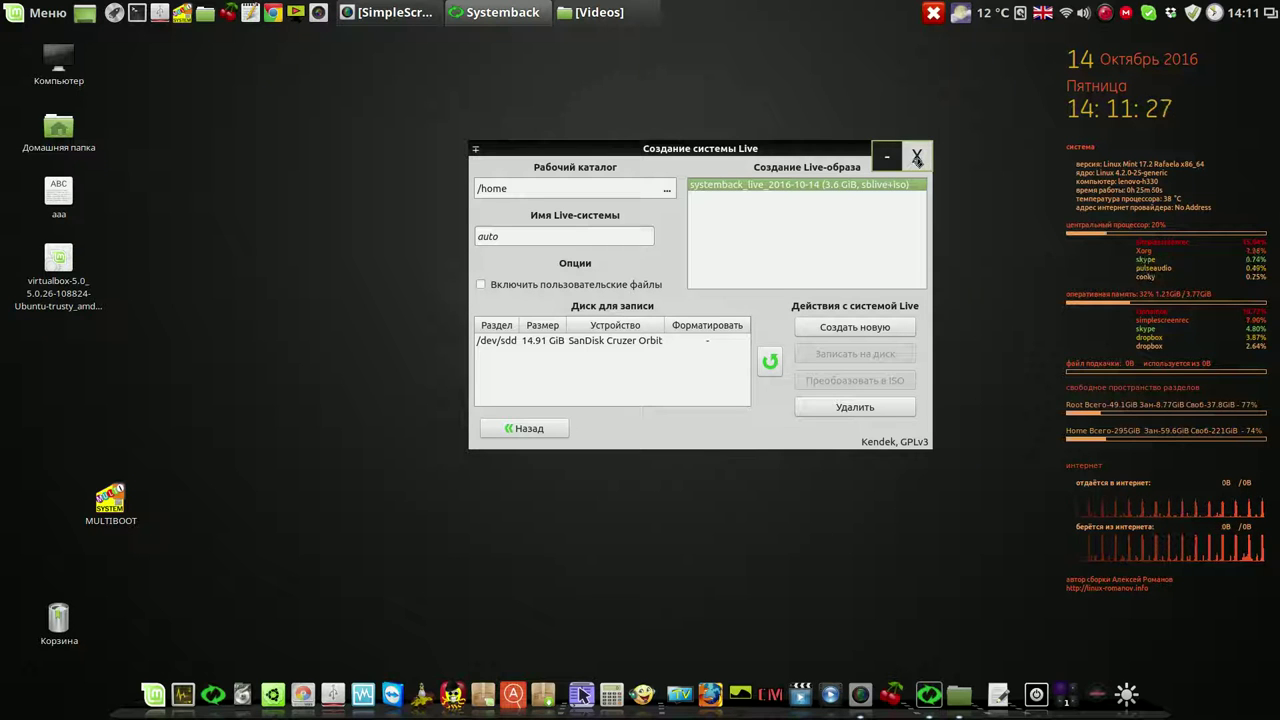
# Close Systemback and attach systemback_live_2016-10-14.iso to the lmc VM's IDE optical drive
pyautogui.click(917, 158)
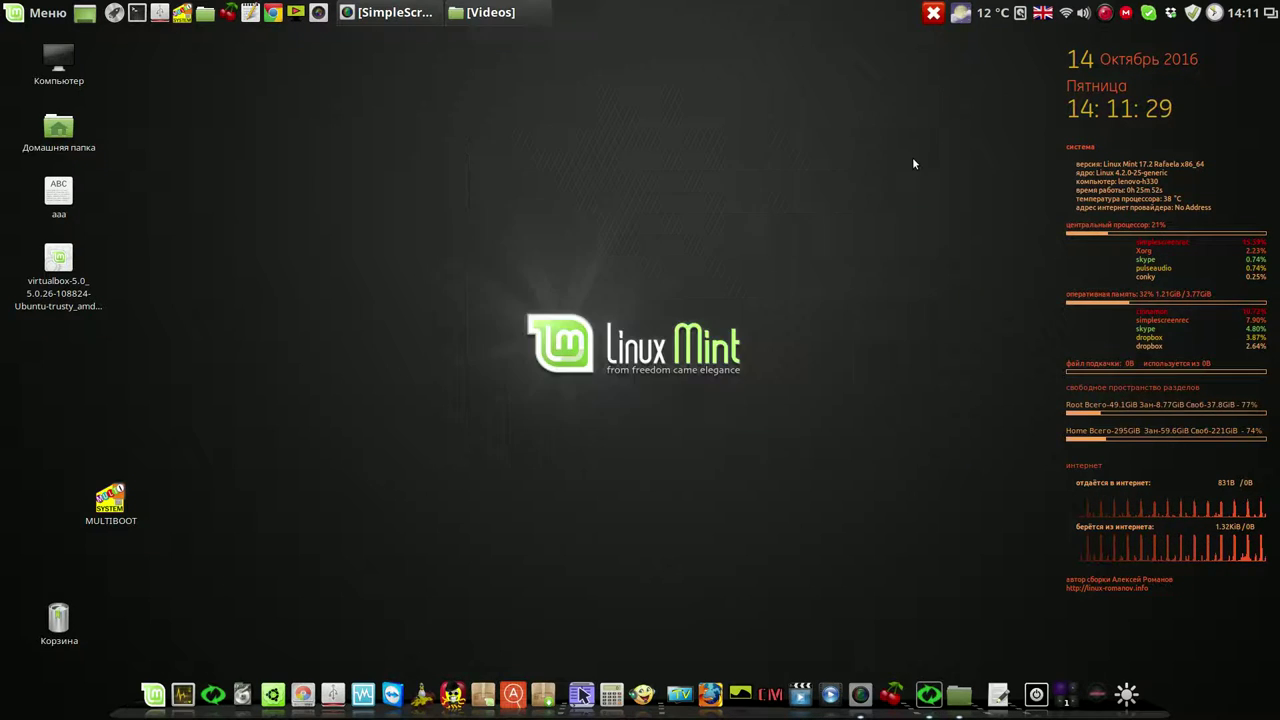
pyautogui.click(369, 700)
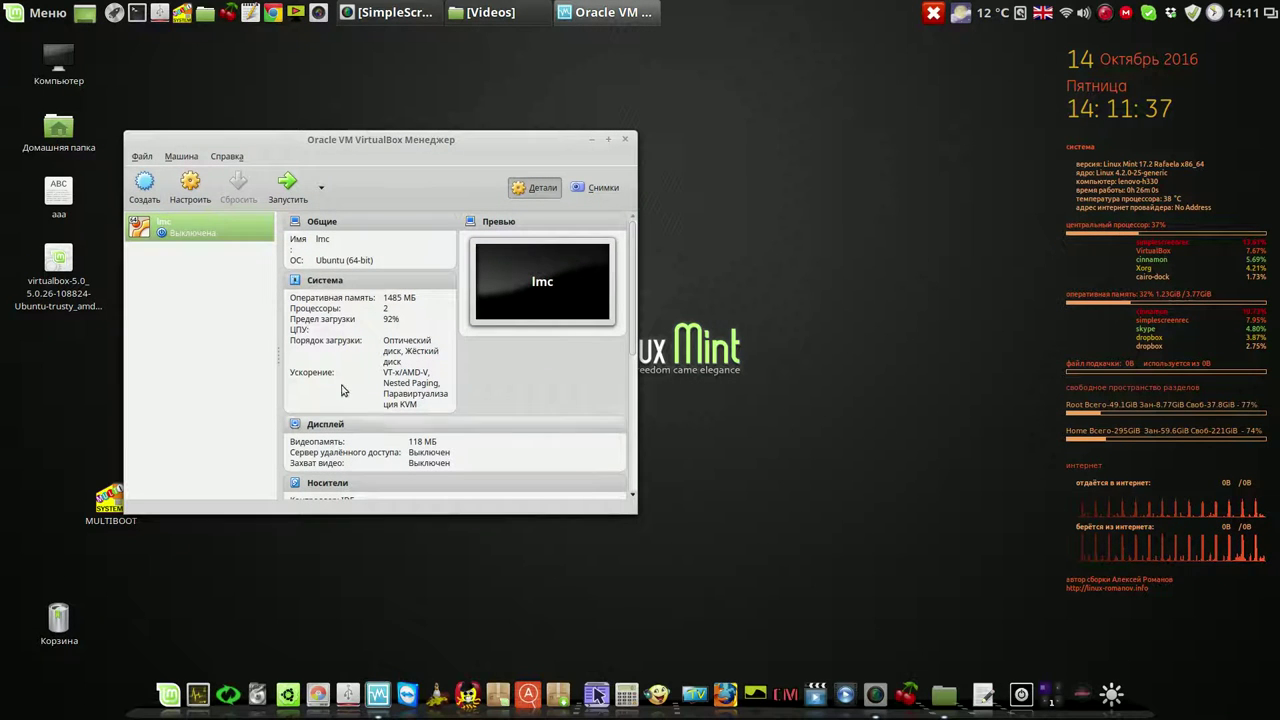
pyautogui.click(191, 190)
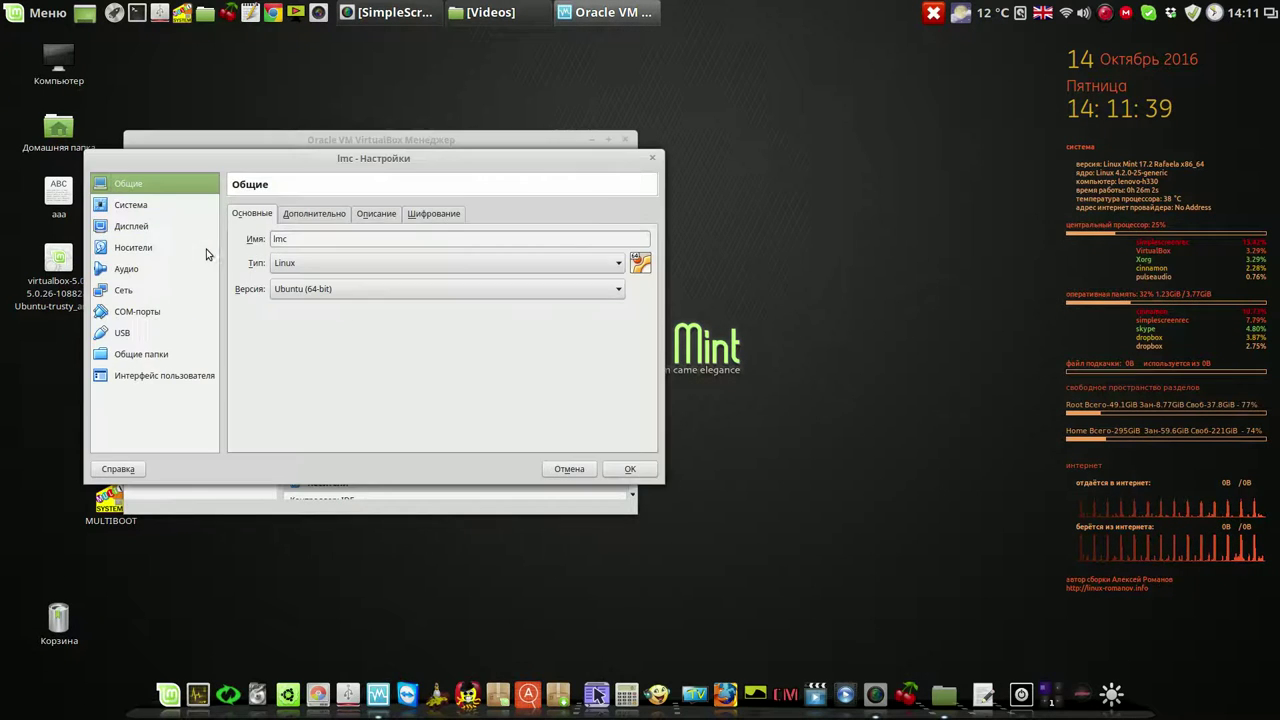
pyautogui.click(133, 250)
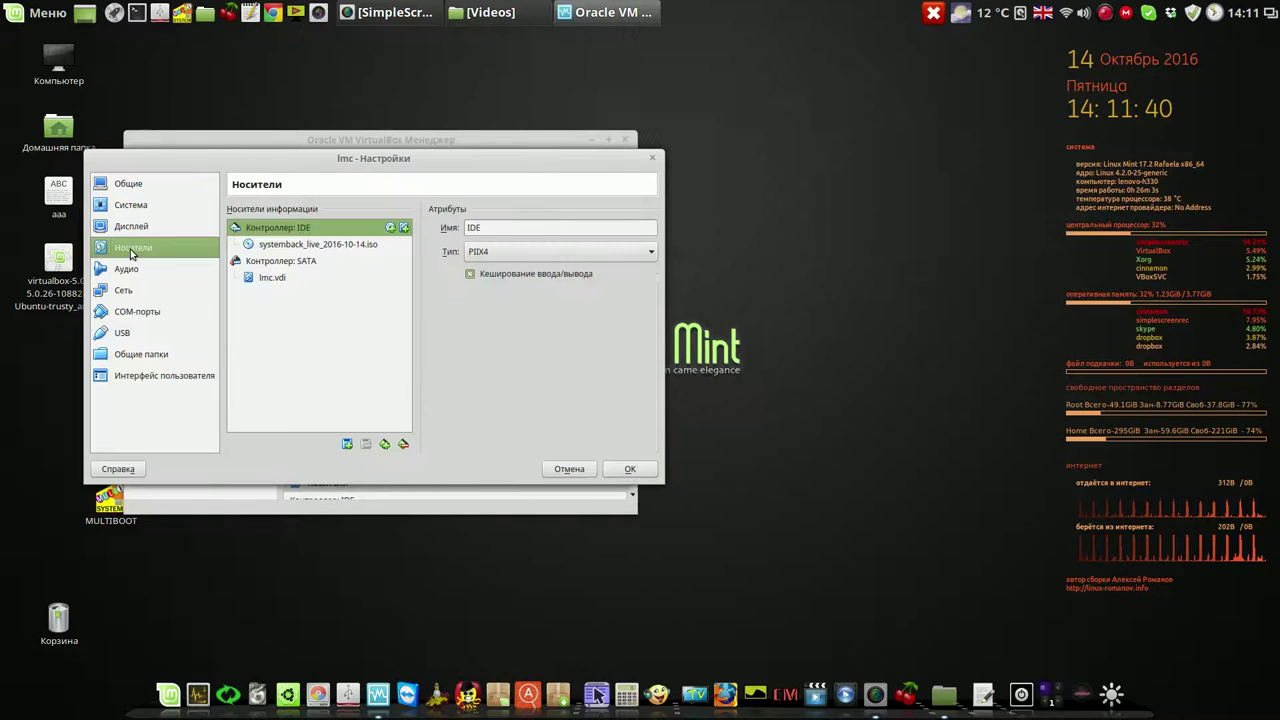
pyautogui.click(268, 245)
pyautogui.click(646, 231)
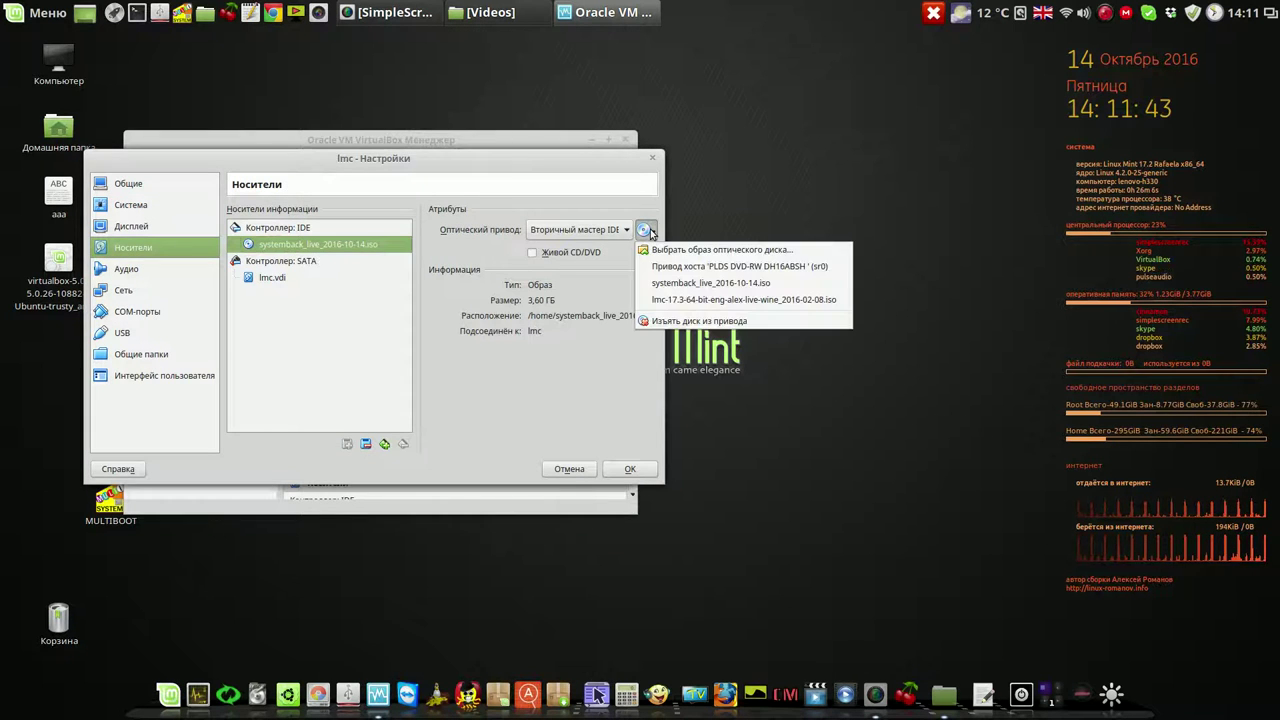
pyautogui.click(664, 246)
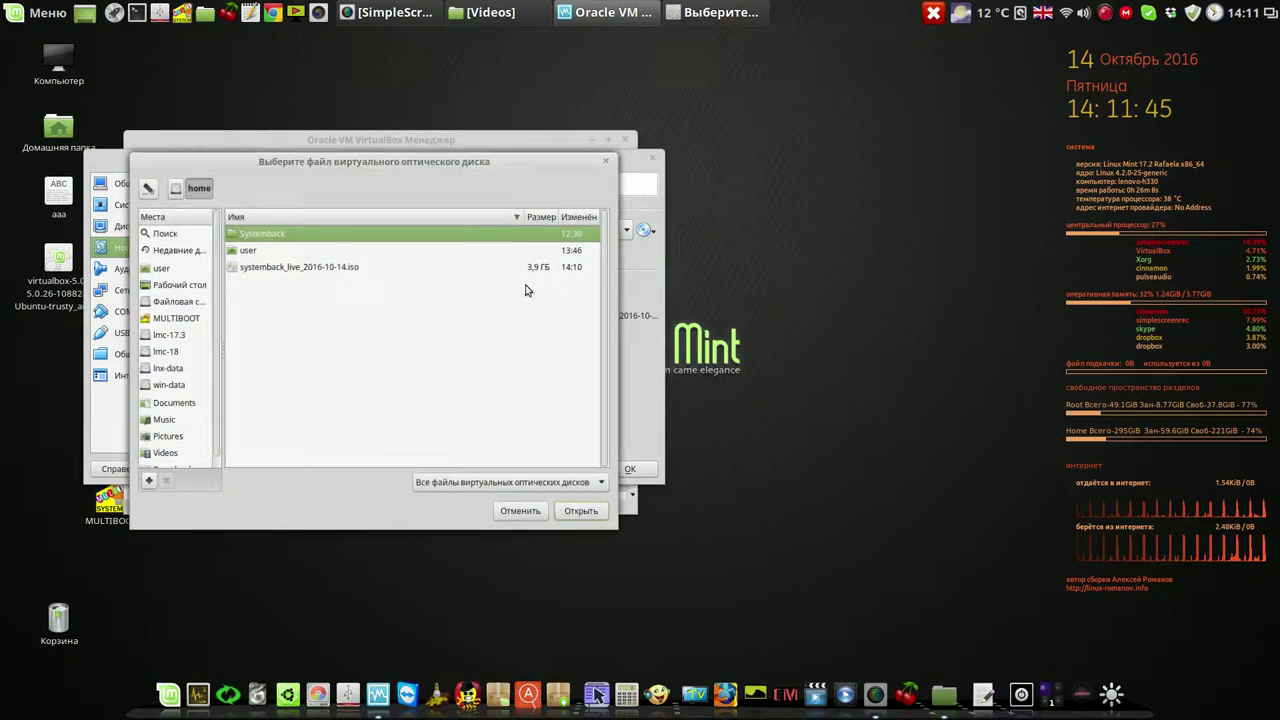
pyautogui.click(304, 268)
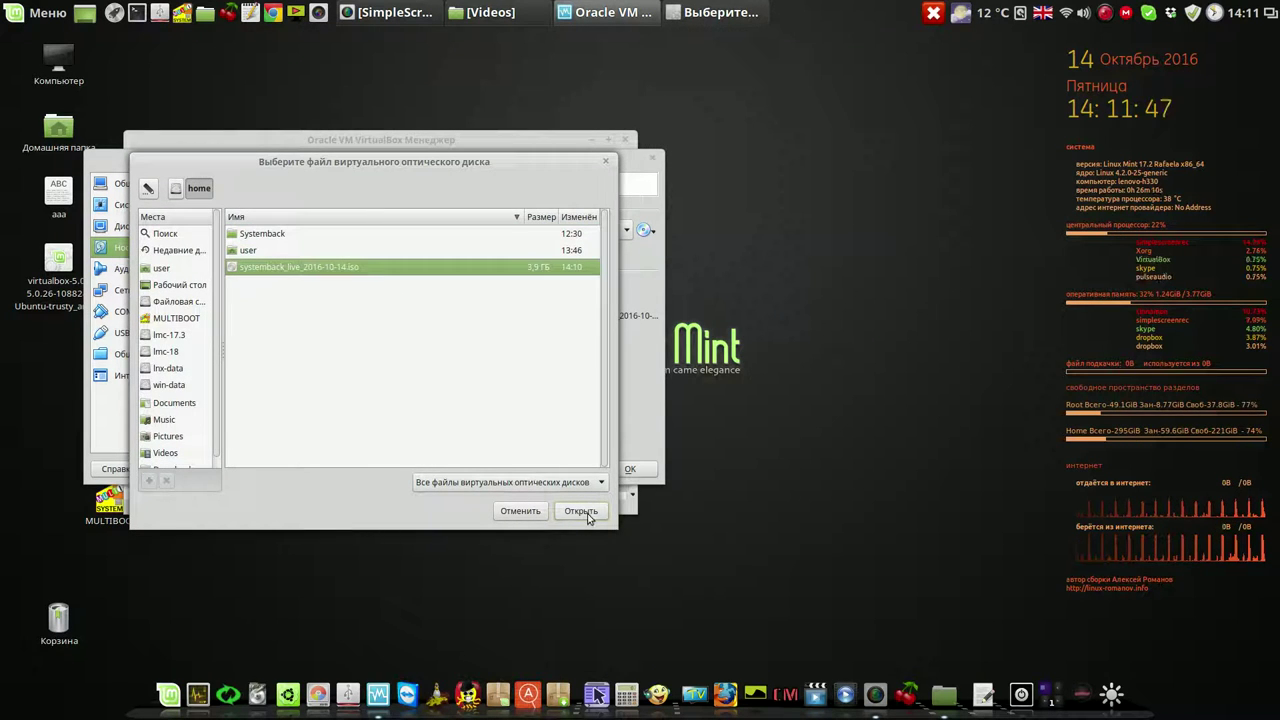
pyautogui.click(589, 516)
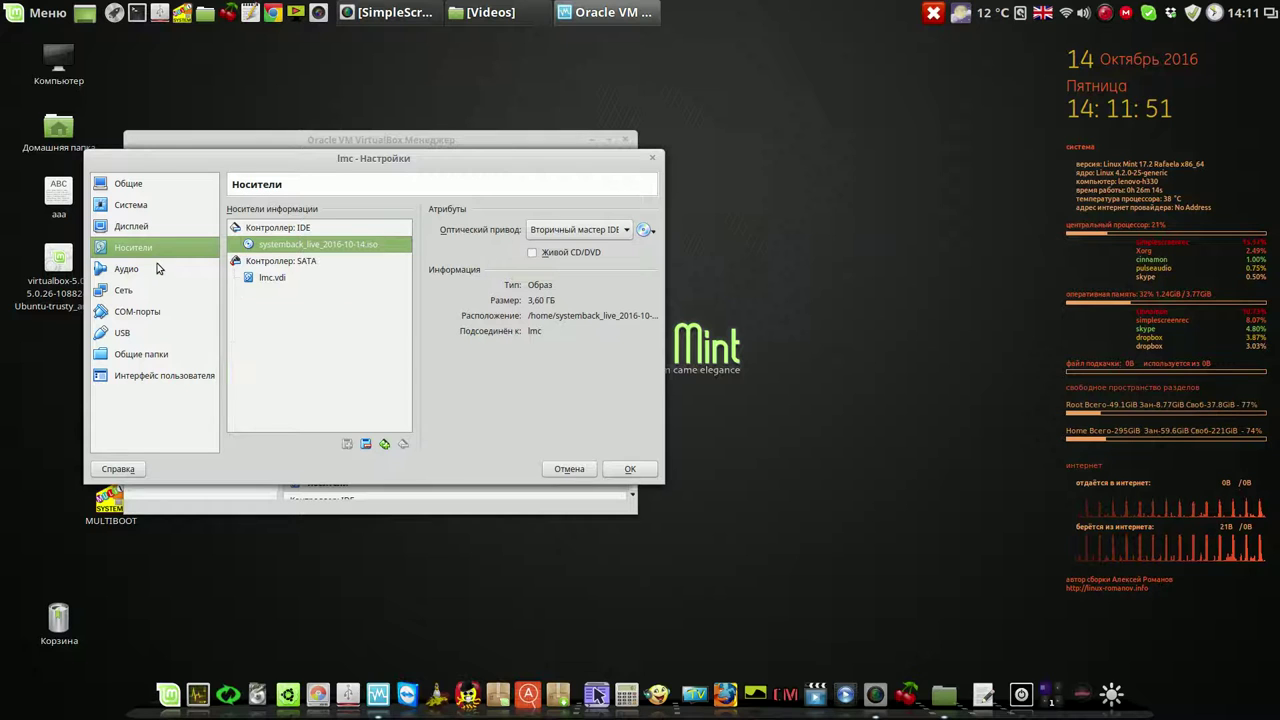
# Review the lmc machine's System and Display settings and save them
pyautogui.click(133, 207)
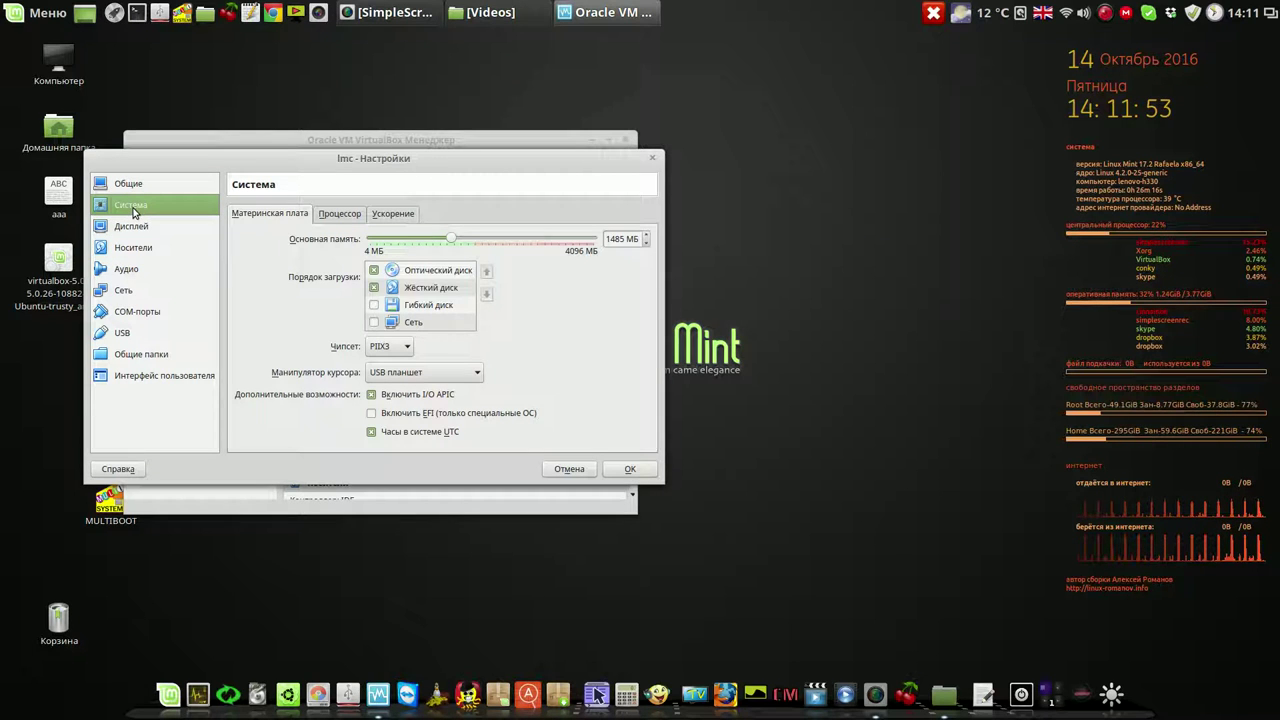
pyautogui.click(343, 217)
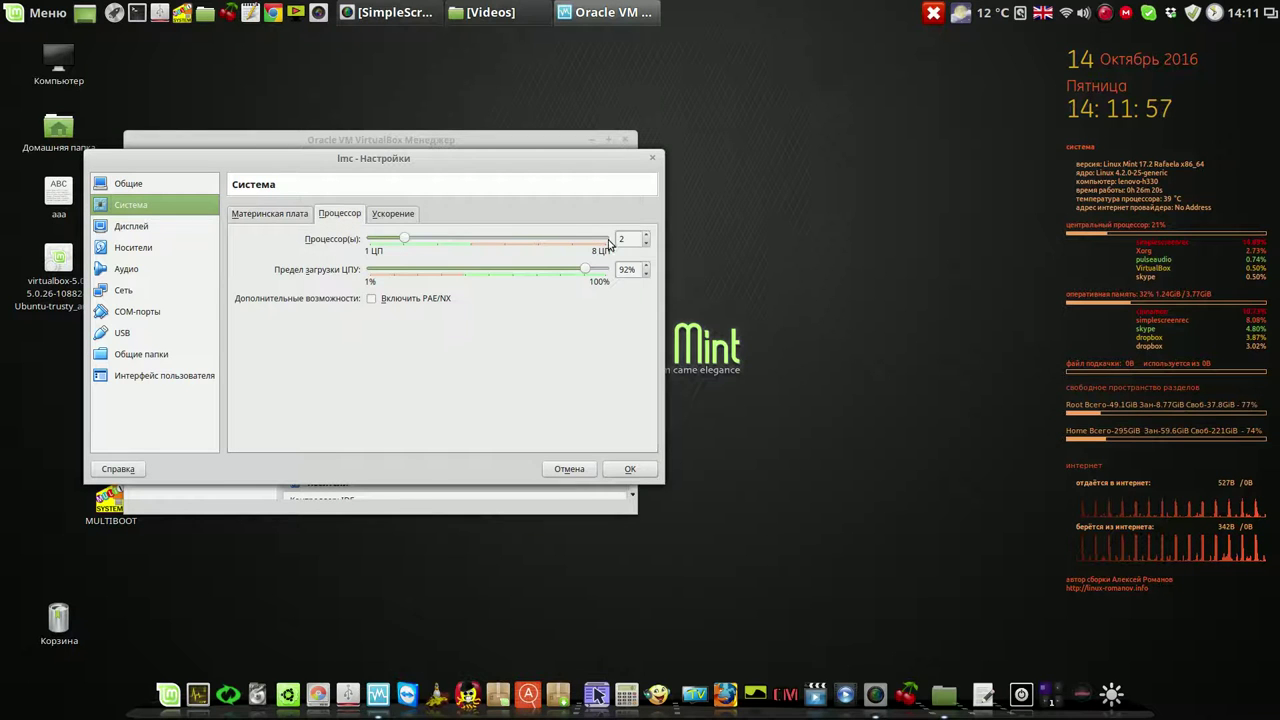
pyautogui.click(265, 222)
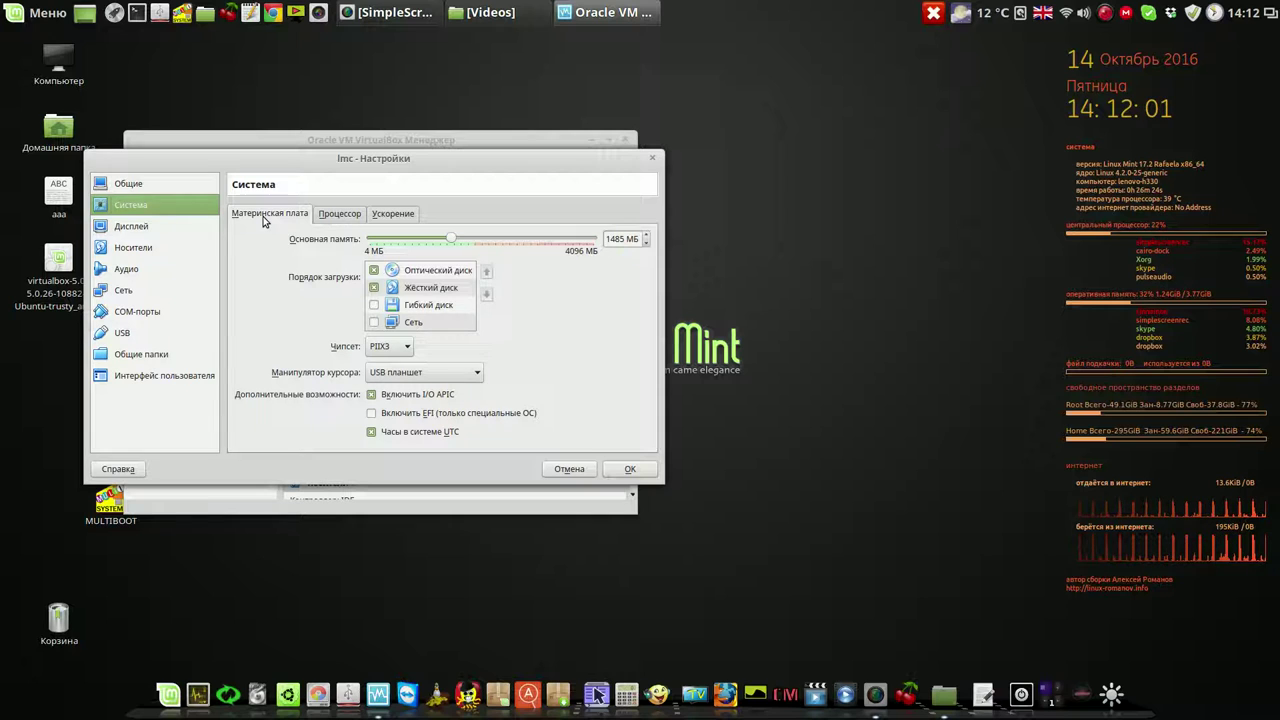
pyautogui.click(127, 230)
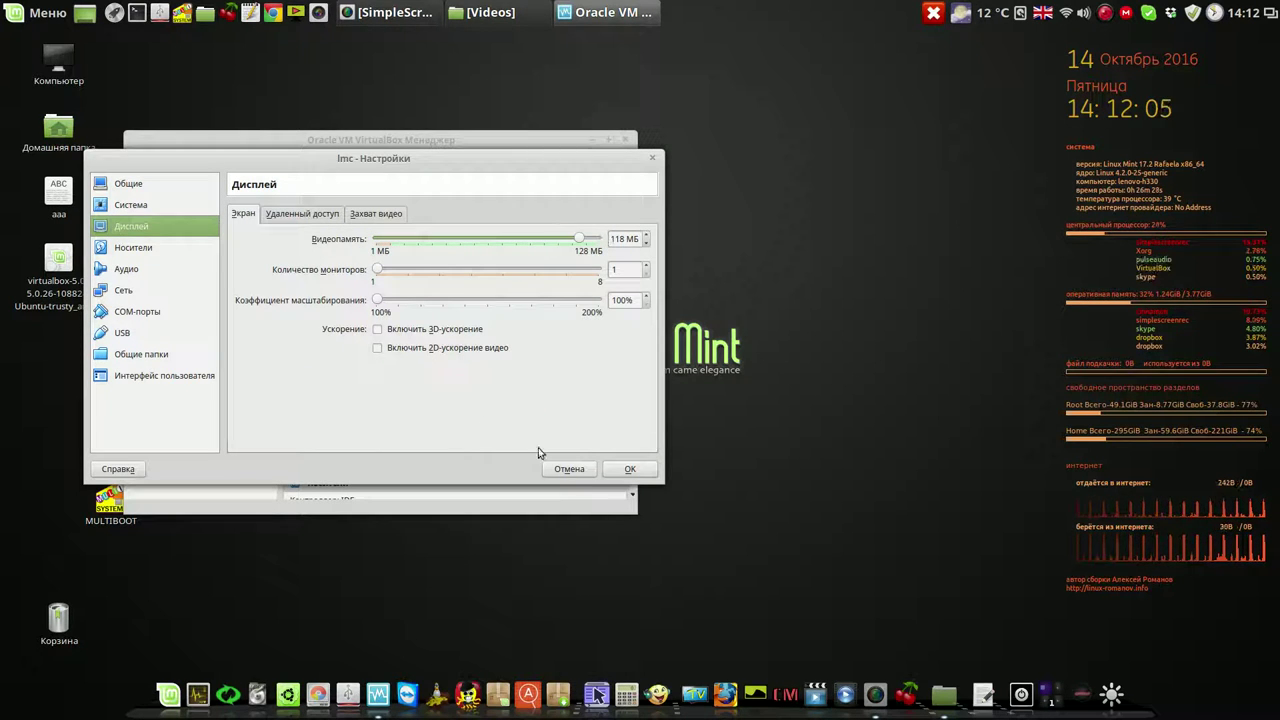
pyautogui.click(641, 473)
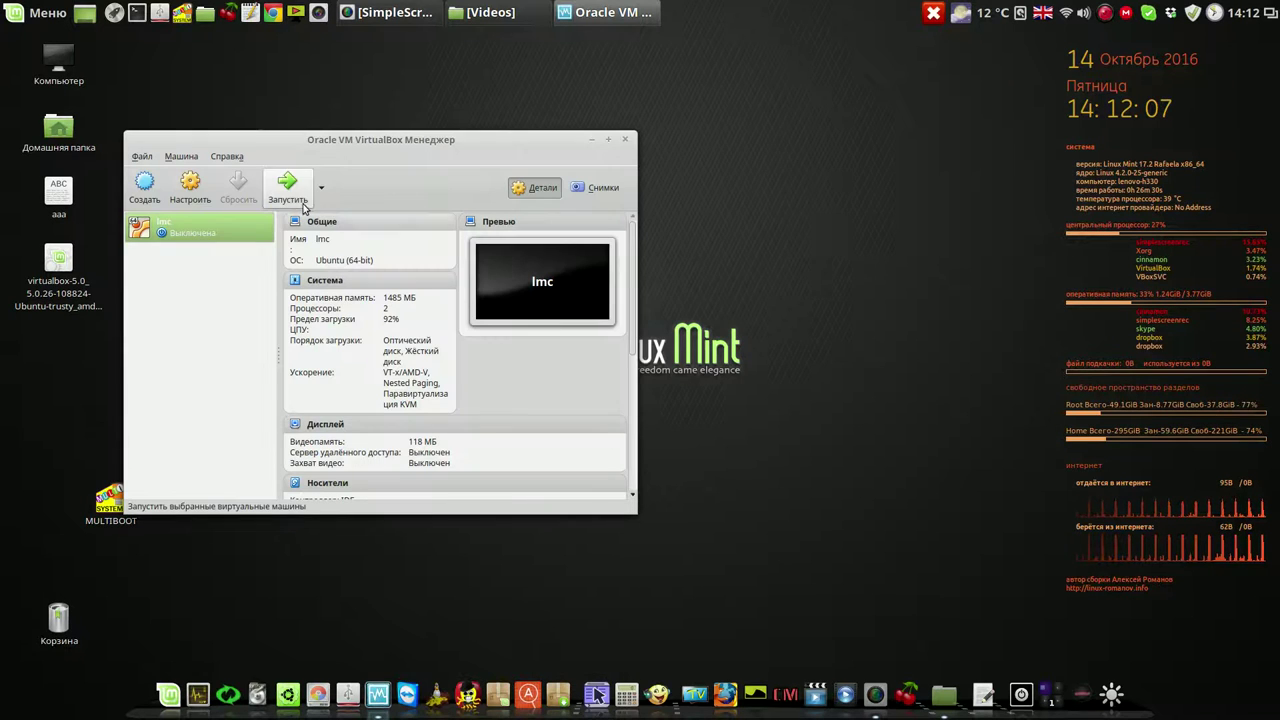
# Start the lmc VM and boot the default Systemback Live entry to the desktop
pyautogui.click(290, 190)
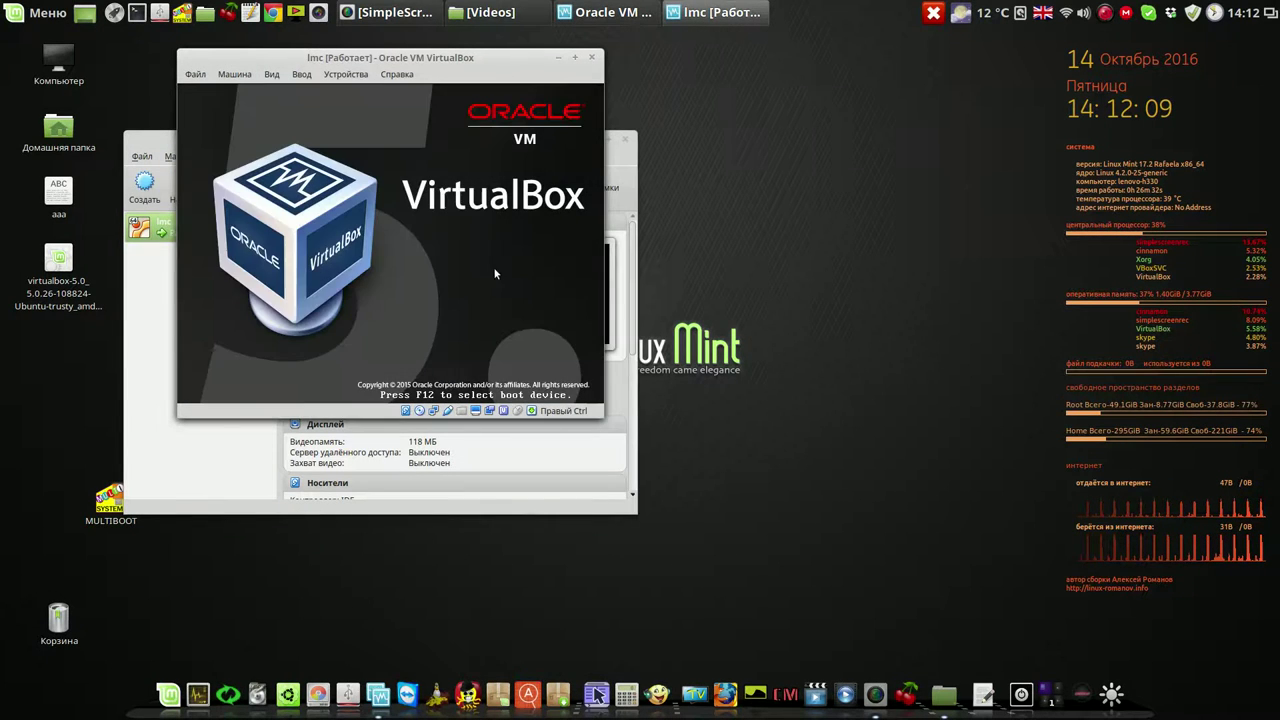
pyautogui.click(152, 147)
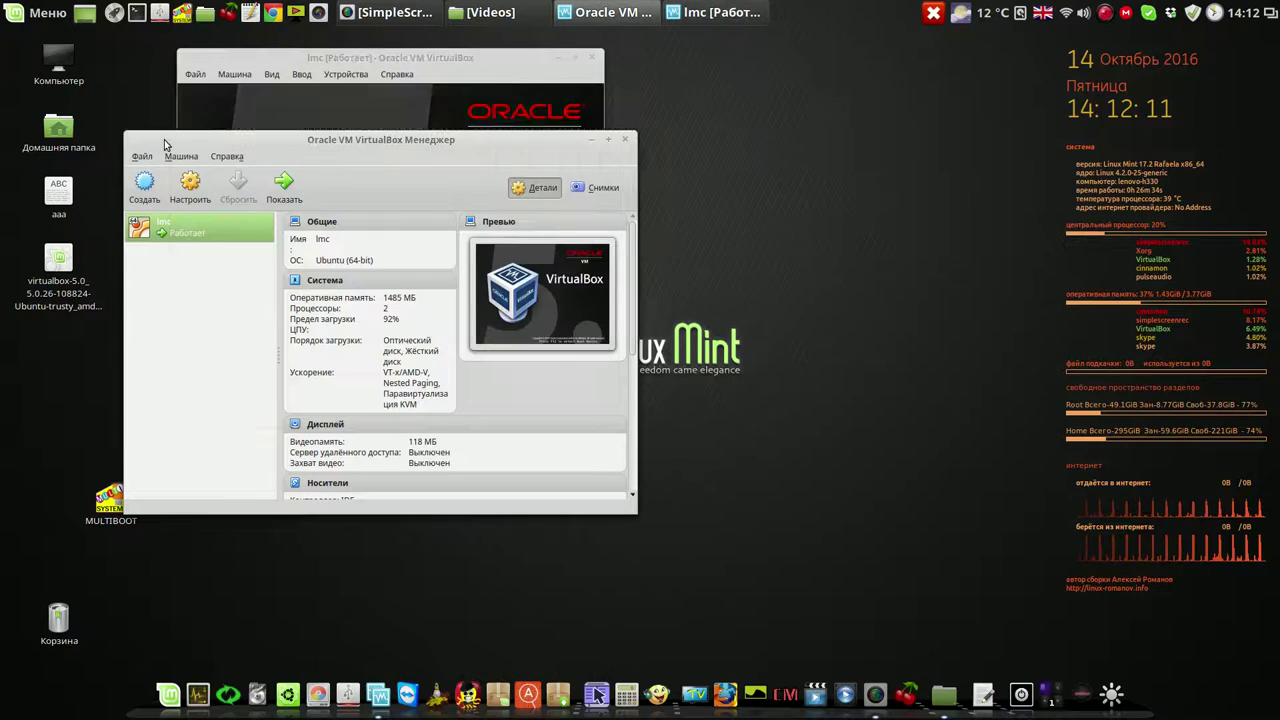
pyautogui.click(591, 141)
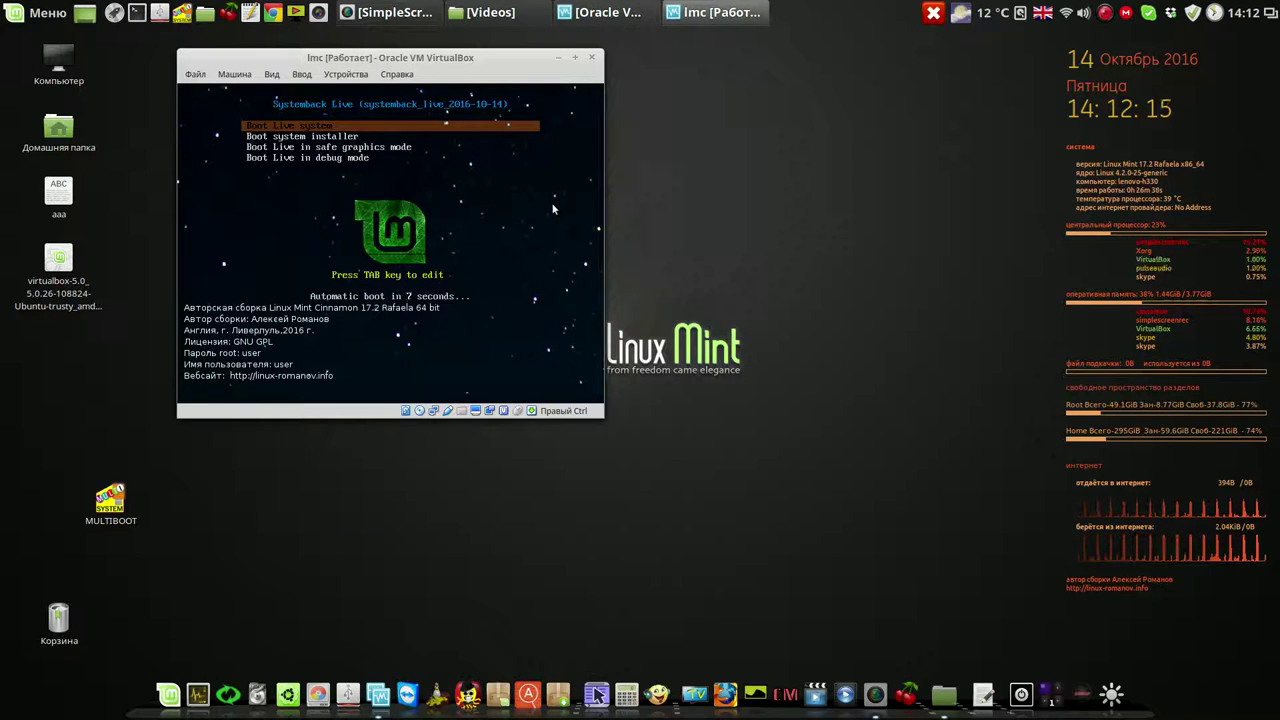
pyautogui.press('Return')
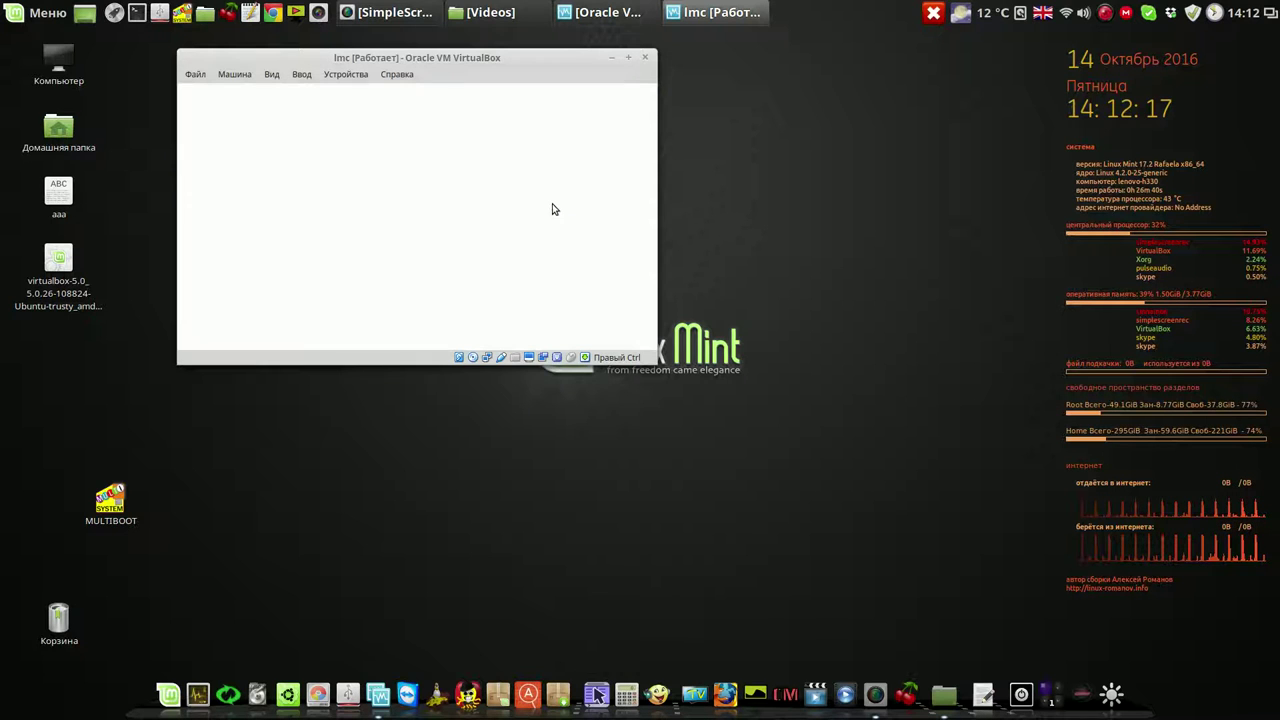
pyautogui.click(1104, 15)
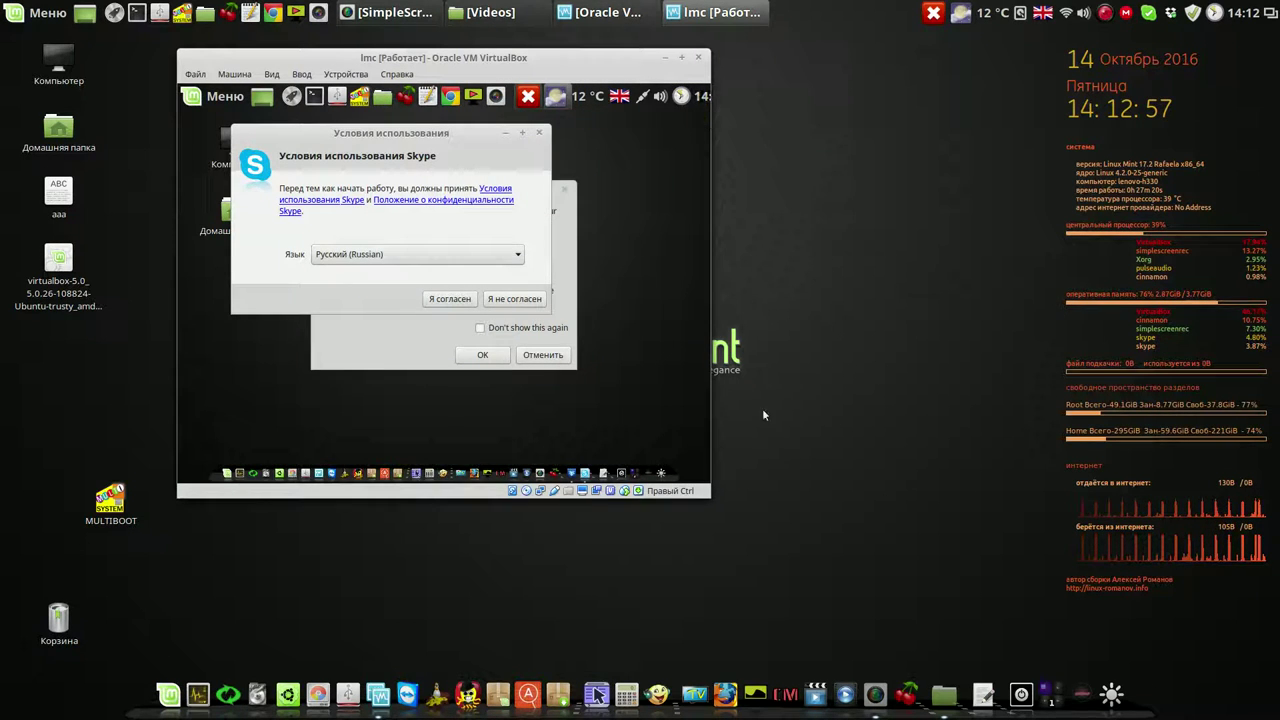
# Enlarge the VM window, decline Skype, cancel Dropbox and MEGAsync, then power off lmc
pyautogui.moveTo(709, 497); pyautogui.dragTo(992, 612)
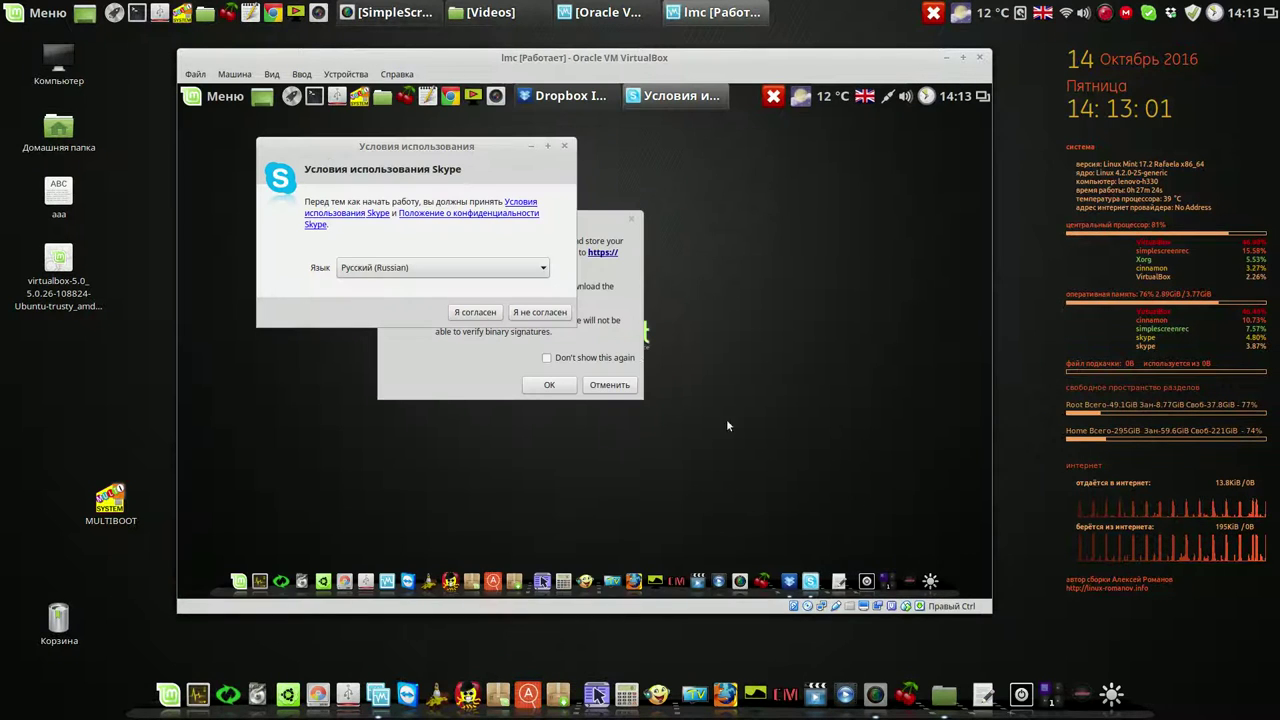
pyautogui.click(560, 315)
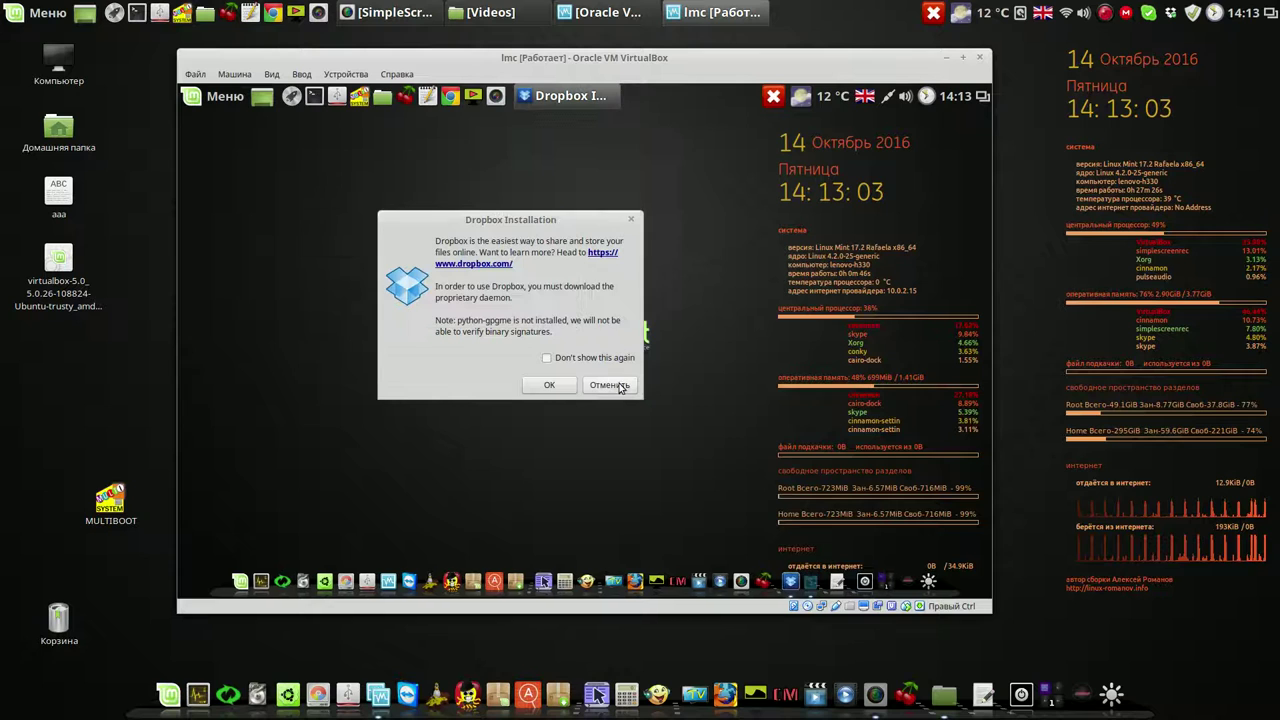
pyautogui.click(612, 386)
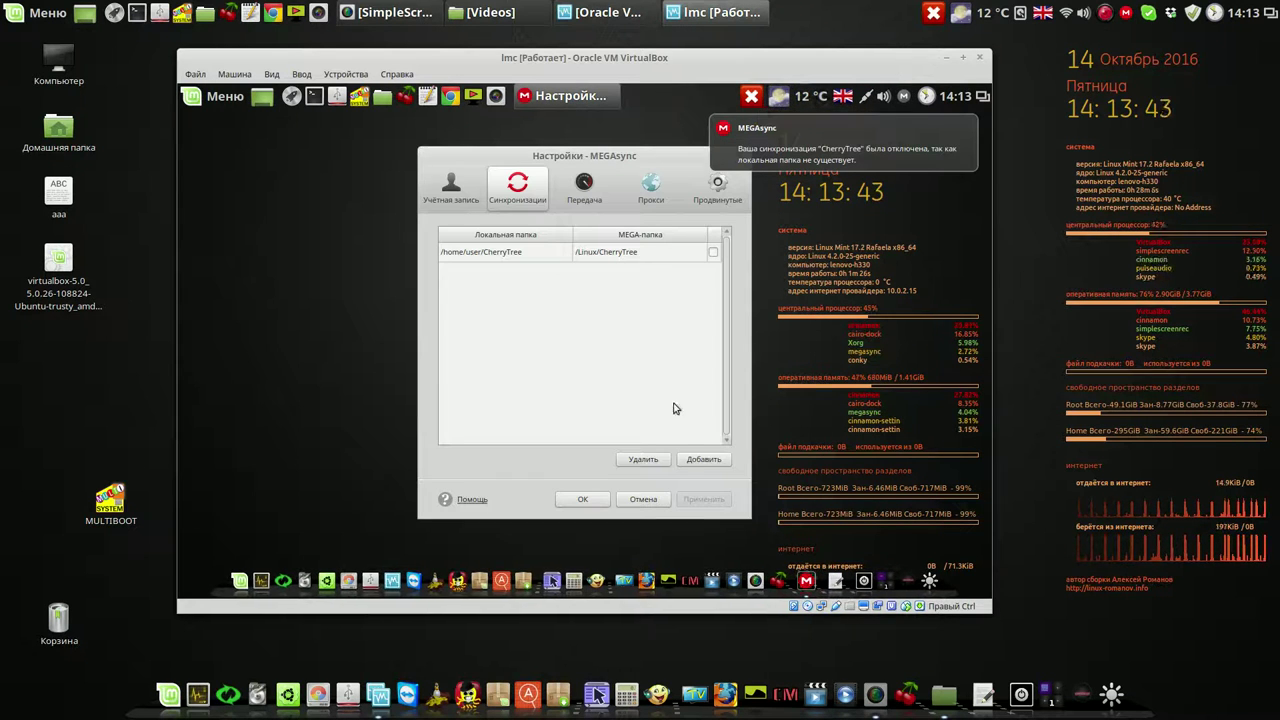
pyautogui.click(659, 499)
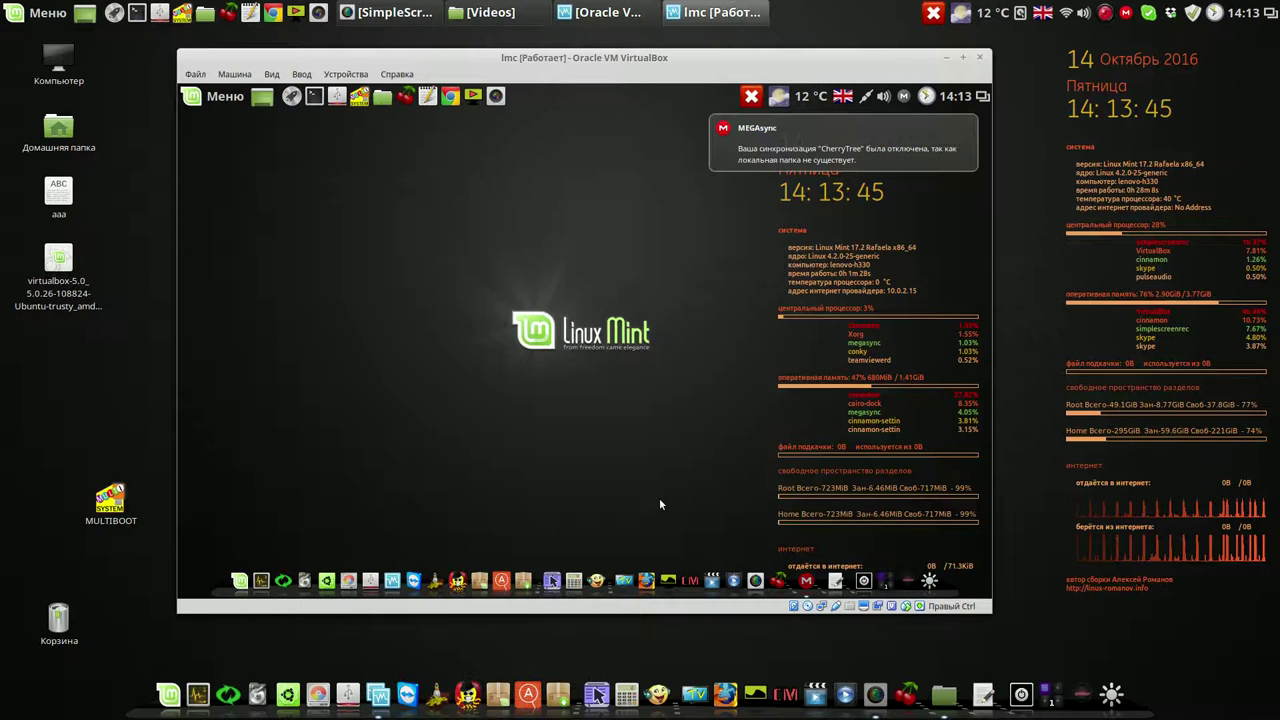
pyautogui.click(981, 58)
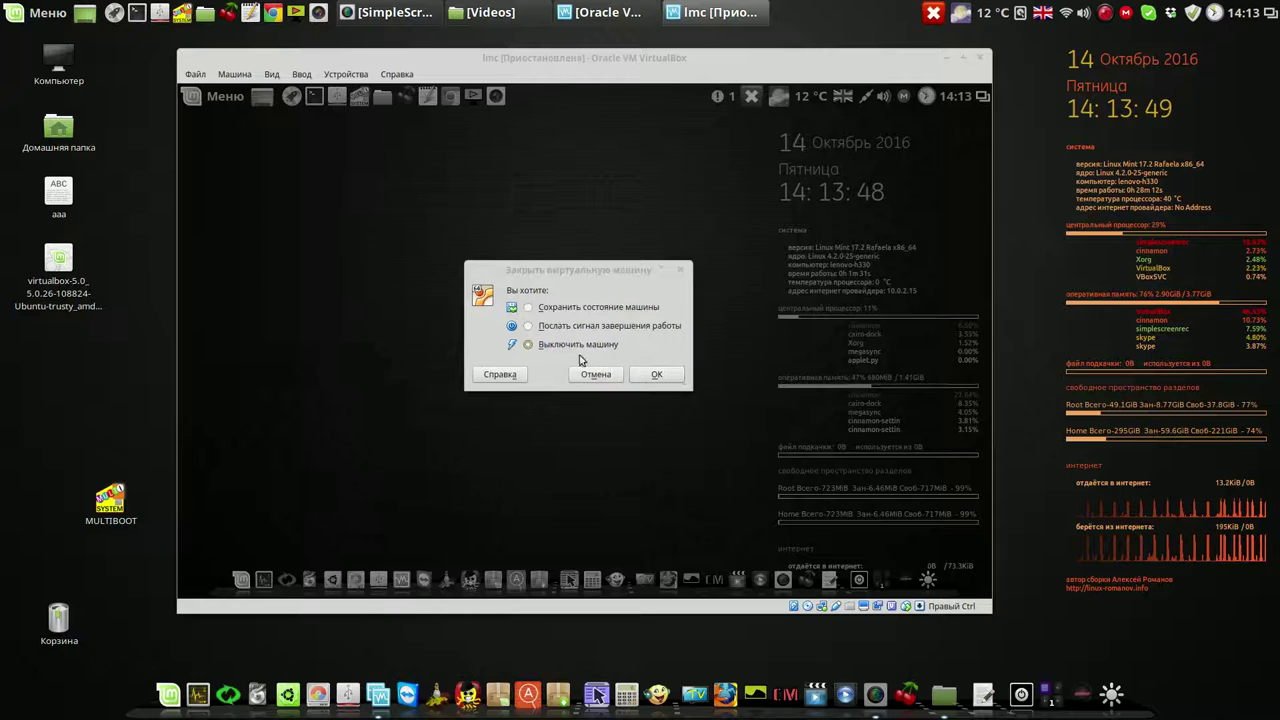
pyautogui.click(662, 375)
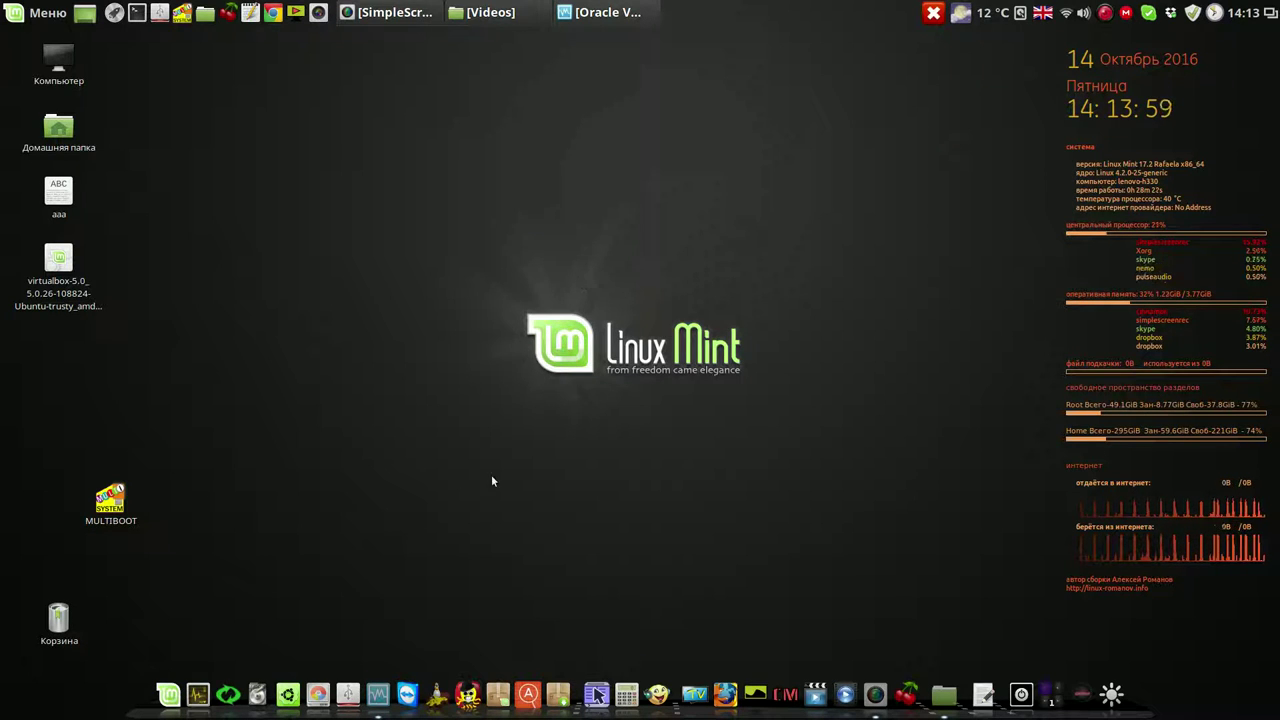
# Run GParted with the admin password, select the 200 GiB lnx-data partition /dev/sda7, then start Krusader
pyautogui.click(327, 696)
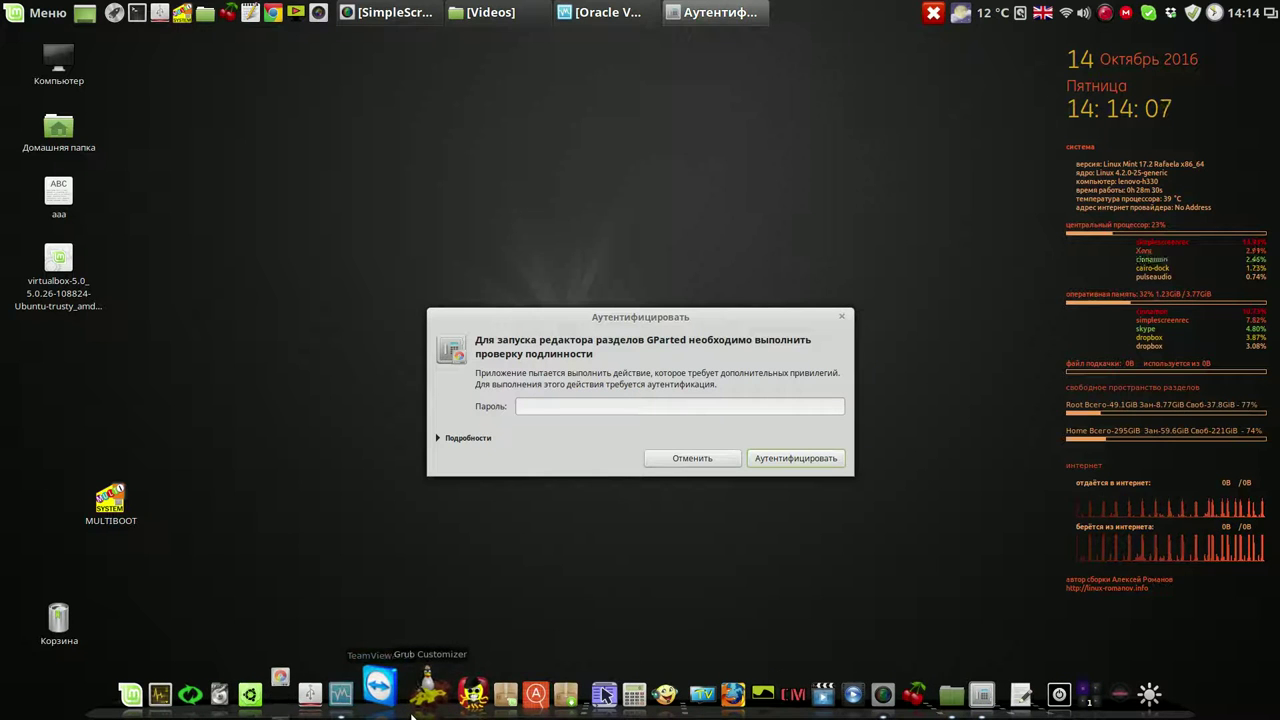
pyautogui.write('*')
pyautogui.click(794, 459)
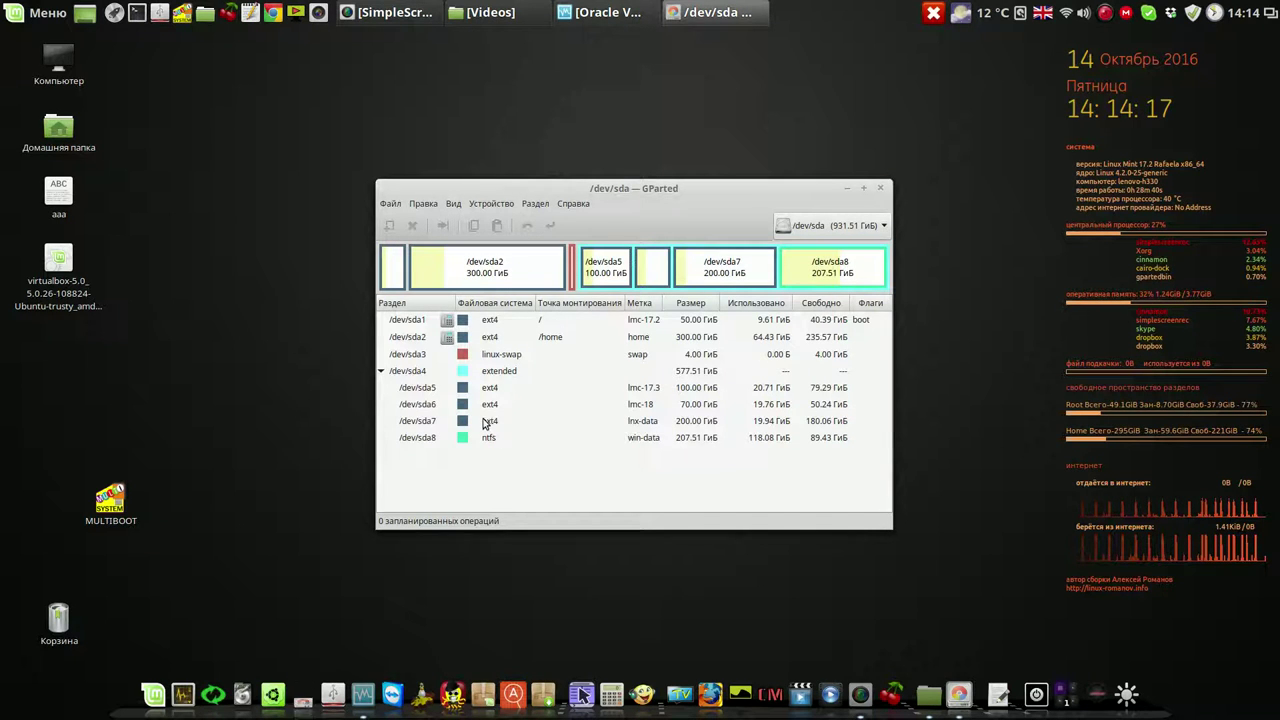
pyautogui.click(484, 423)
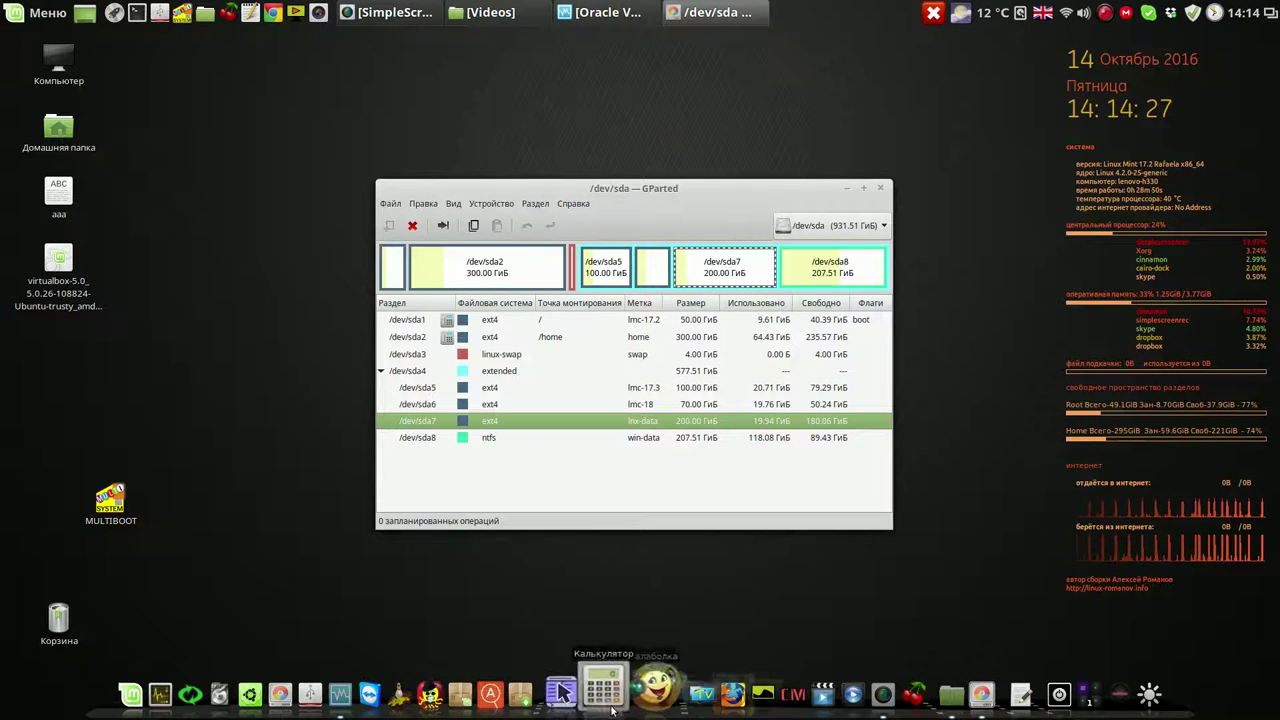
pyautogui.click(576, 675)
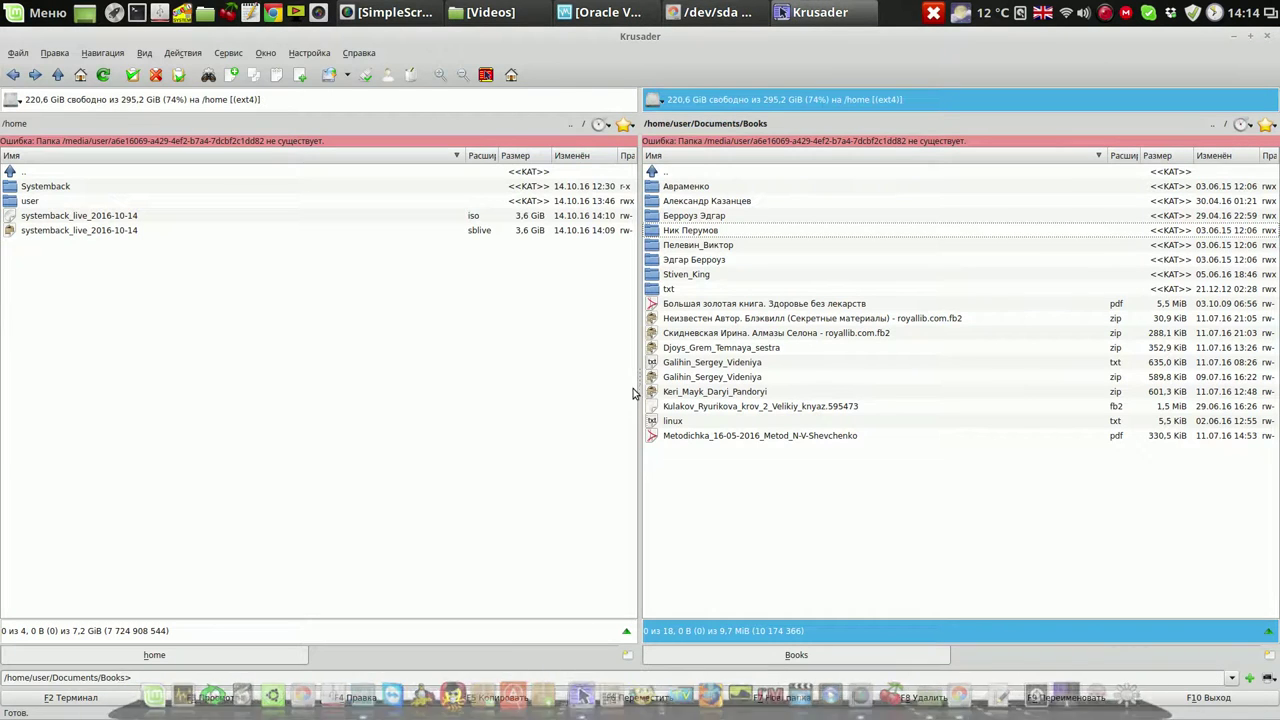
# Switch Krusader's right panel to lnx-data, open the empty LMC-17.2 folder, then close Krusader
pyautogui.click(652, 102)
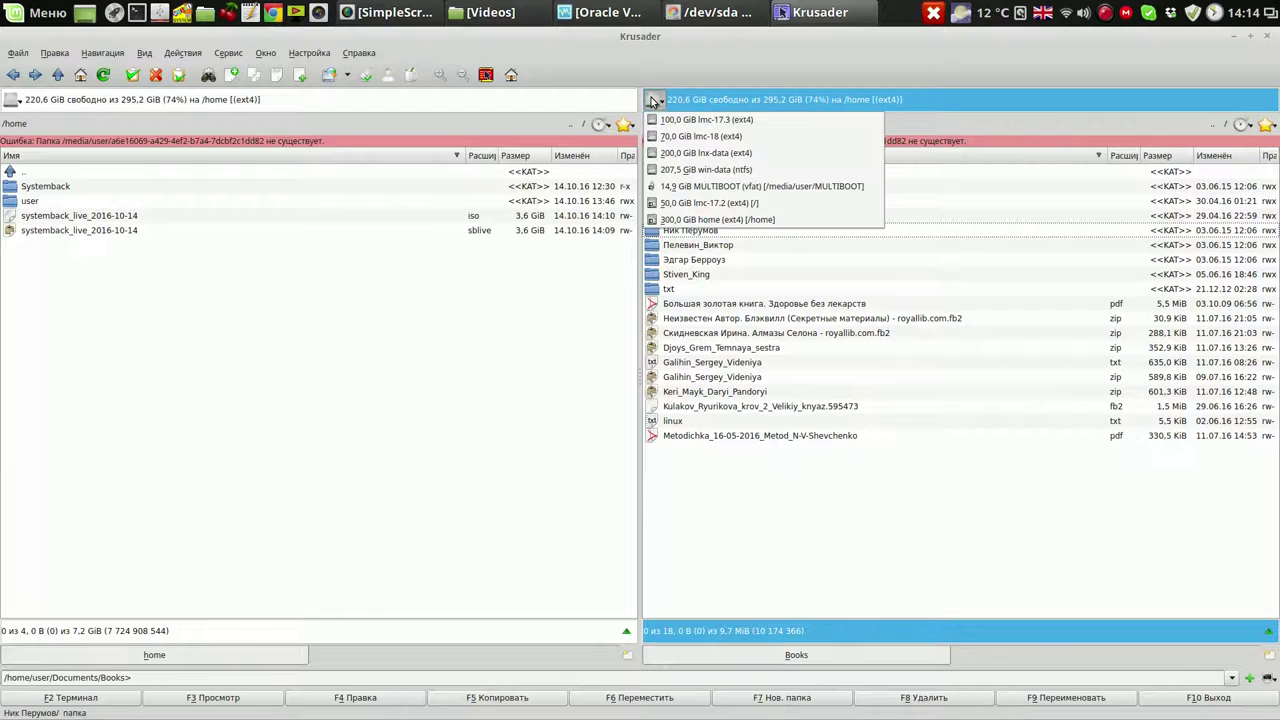
pyautogui.click(688, 155)
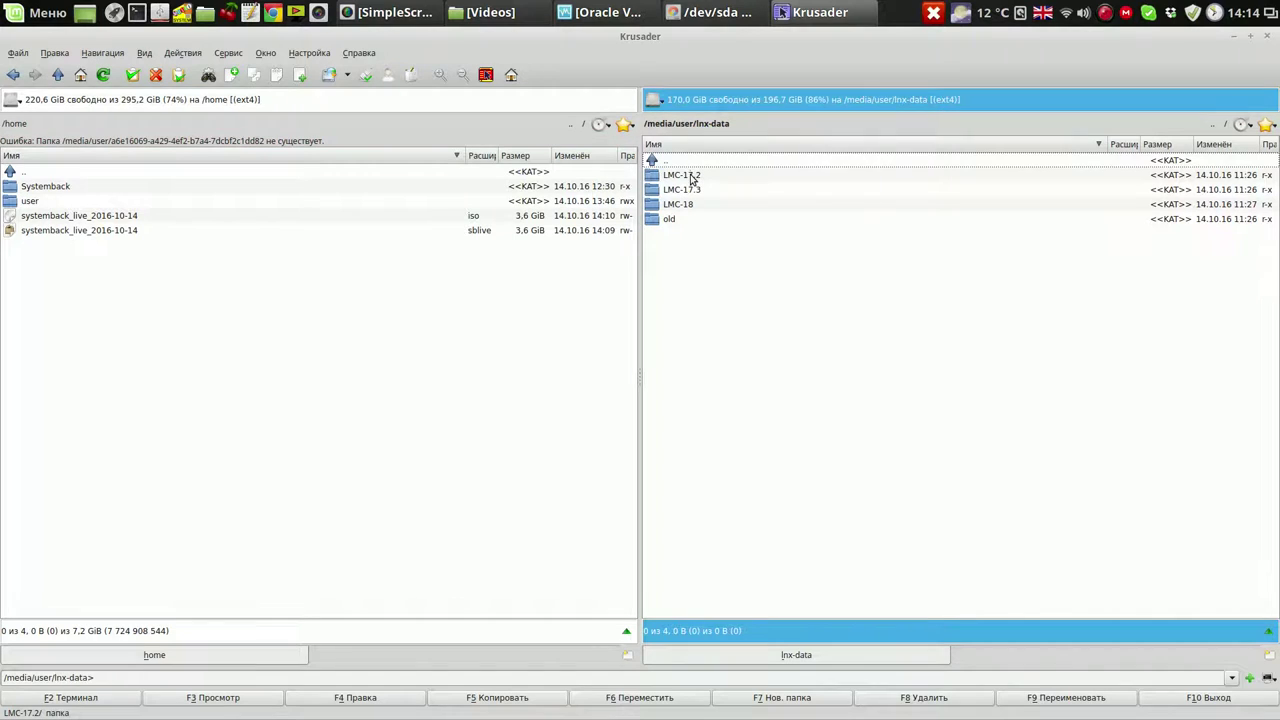
pyautogui.doubleClick(681, 175)
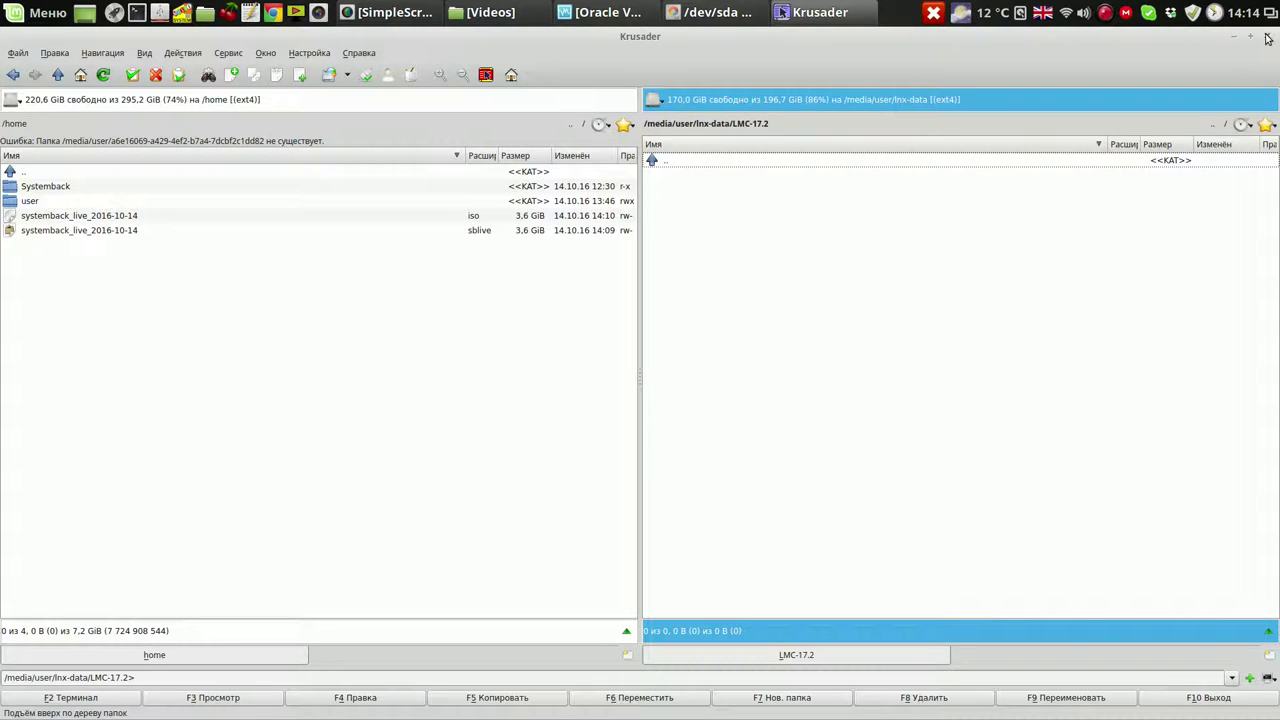
pyautogui.click(1267, 37)
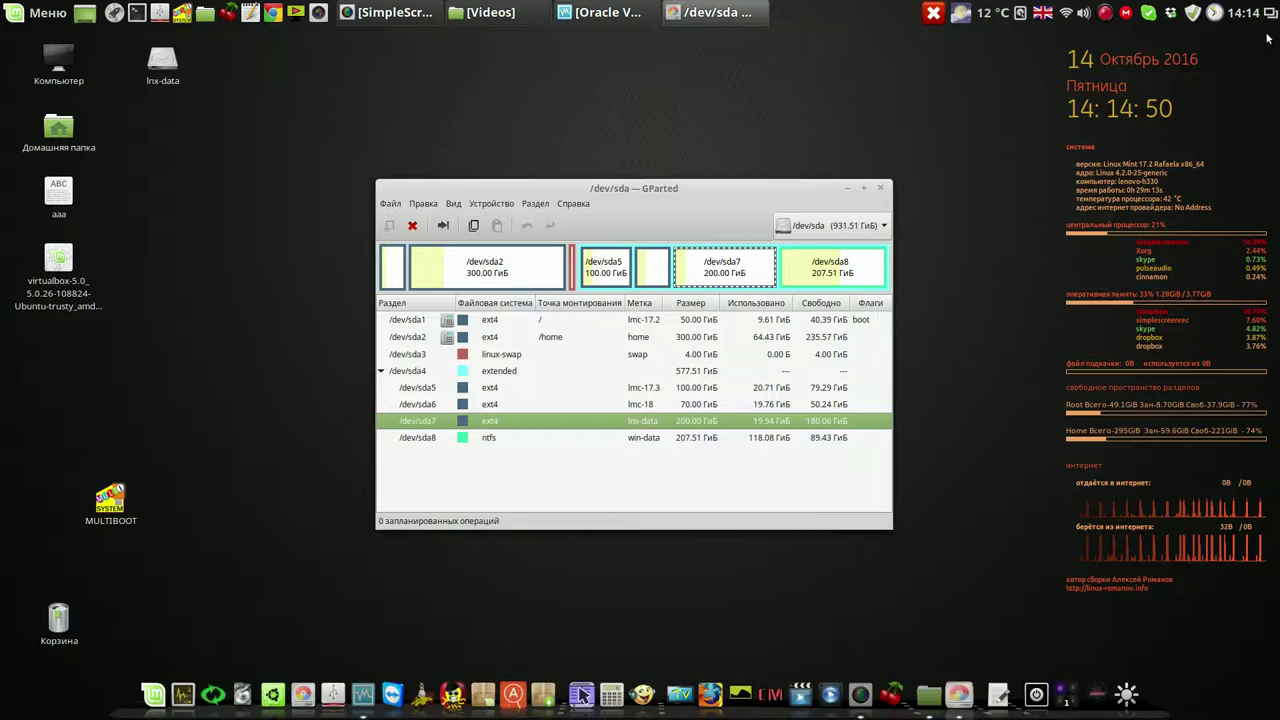
# Close GParted and the VirtualBox Manager window
pyautogui.click(881, 189)
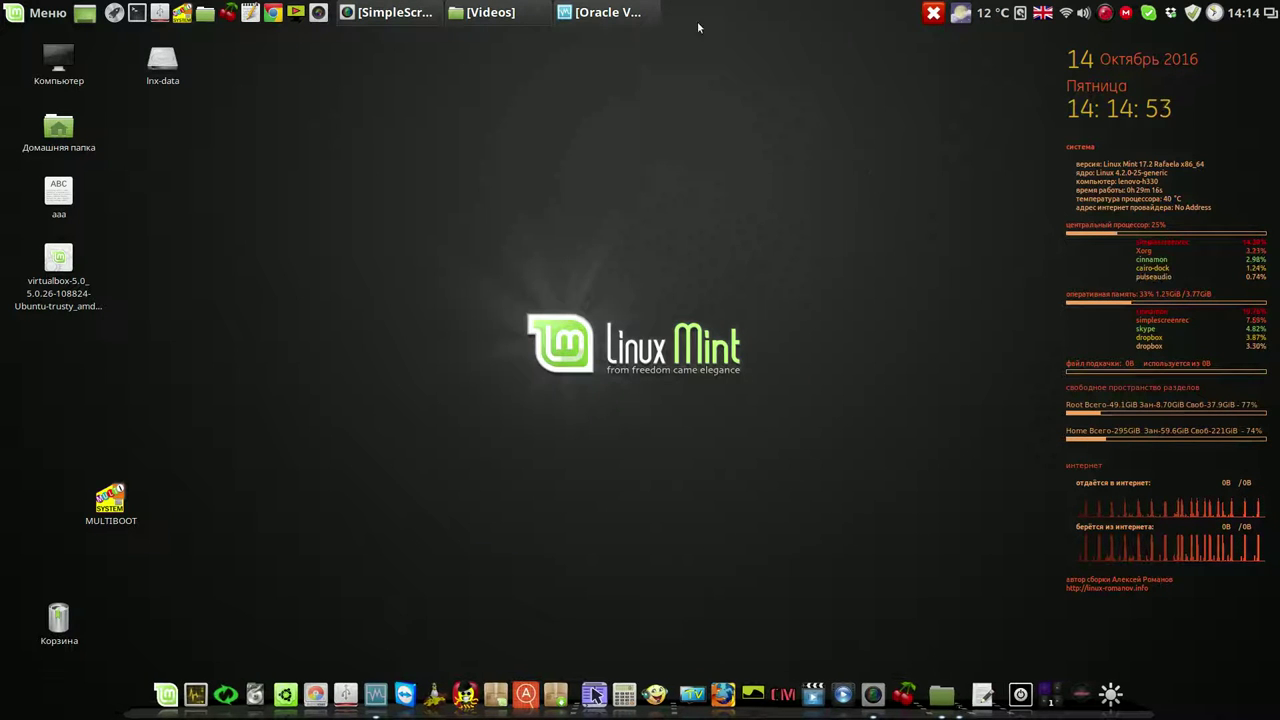
pyautogui.click(633, 12)
pyautogui.click(623, 138)
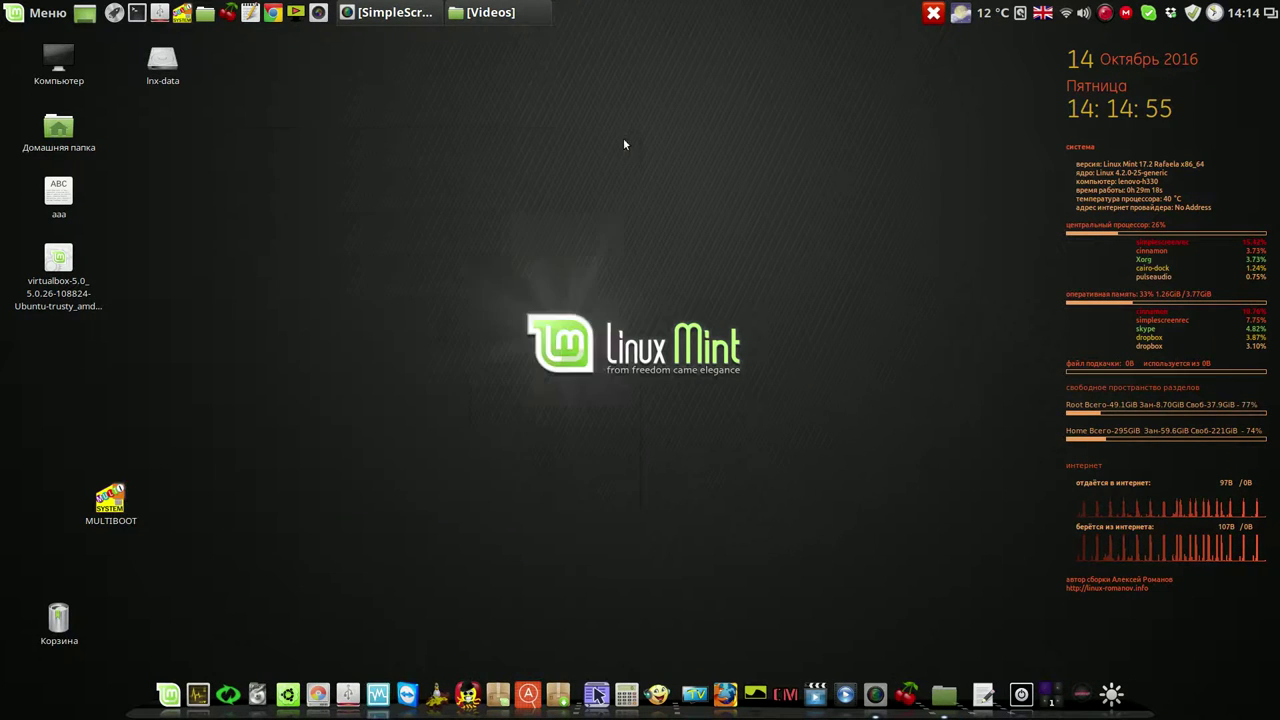
# Start Systemback as administrator and set its storage folder to /media/user/lnx-data/LMC-17.2
pyautogui.click(224, 688)
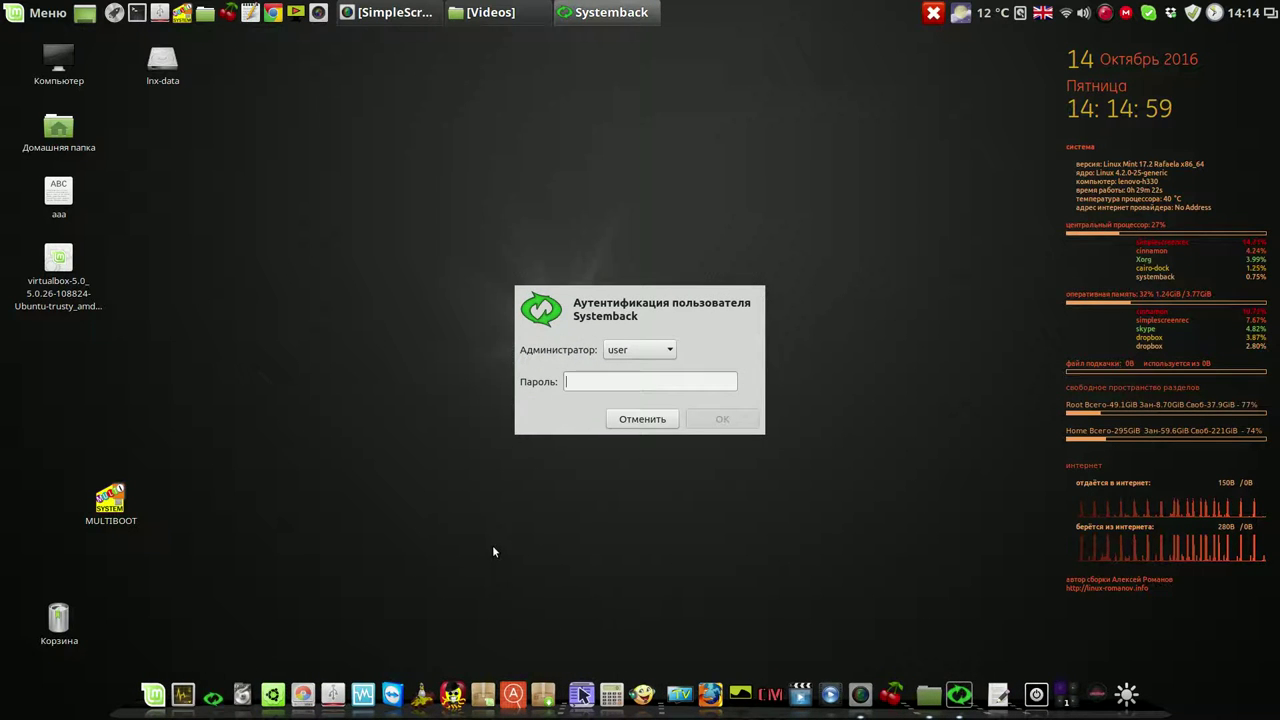
pyautogui.write('123')
pyautogui.press('Return')
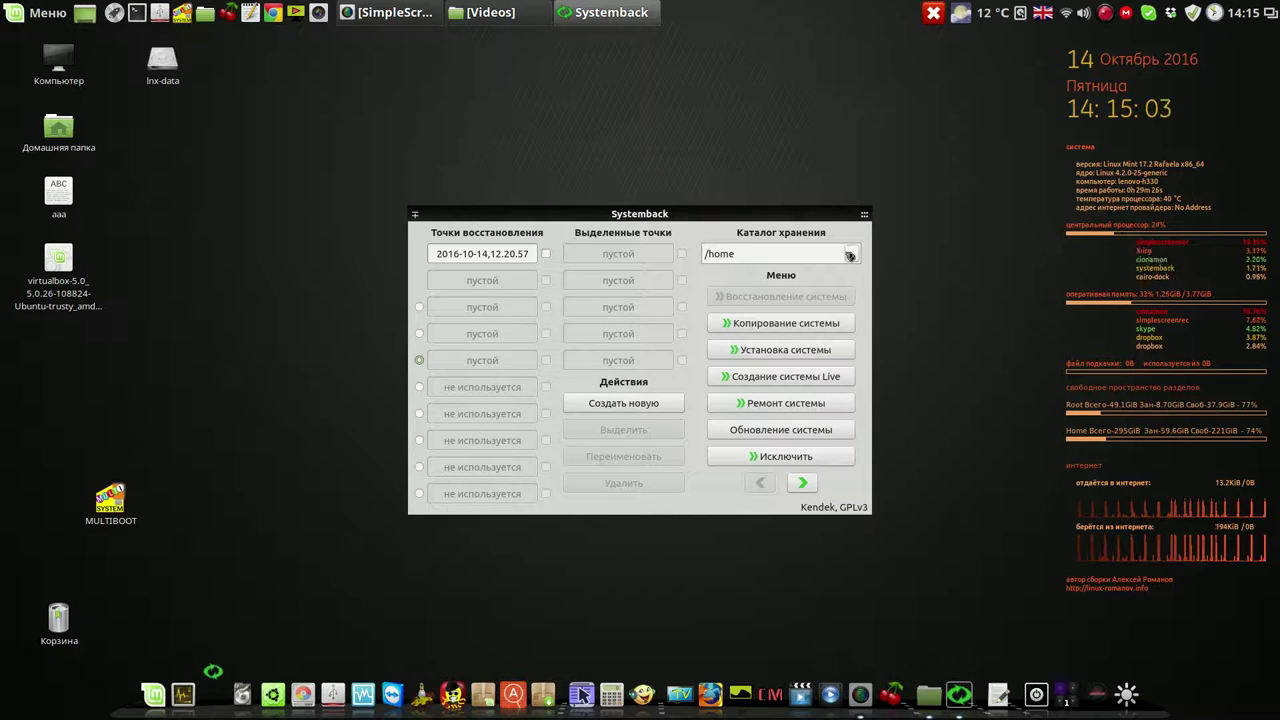
pyautogui.click(847, 255)
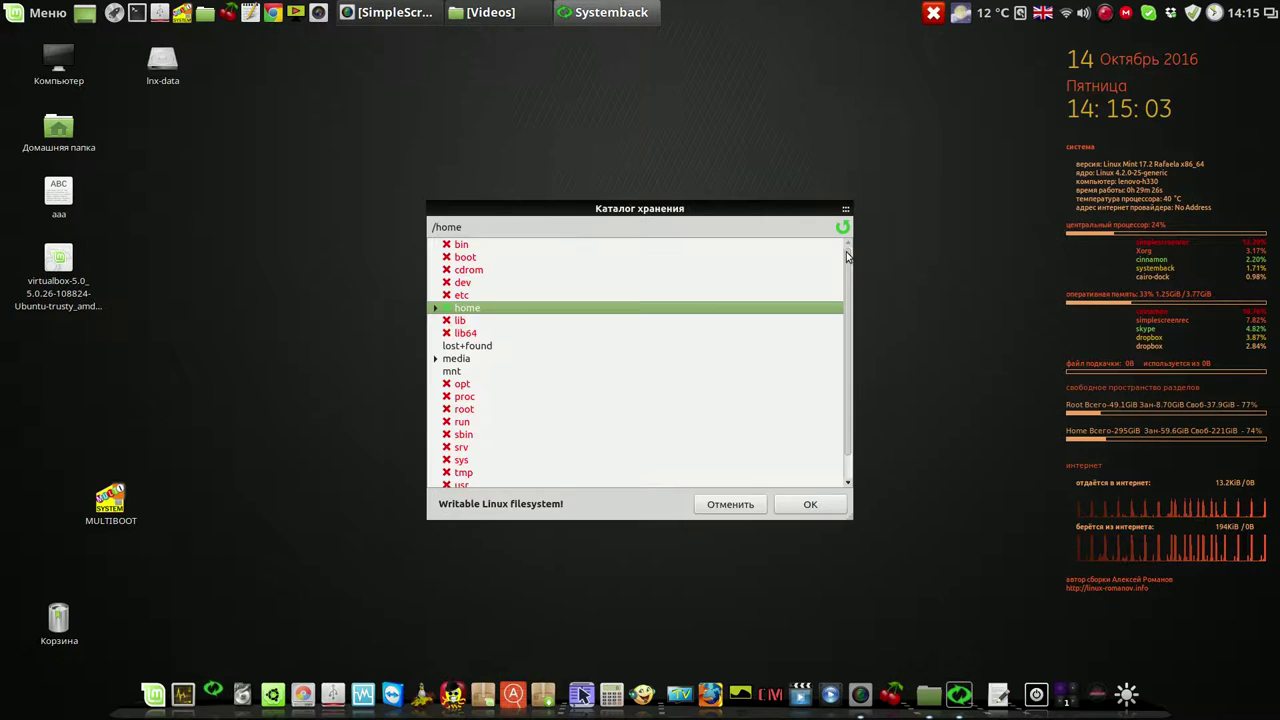
pyautogui.click(435, 359)
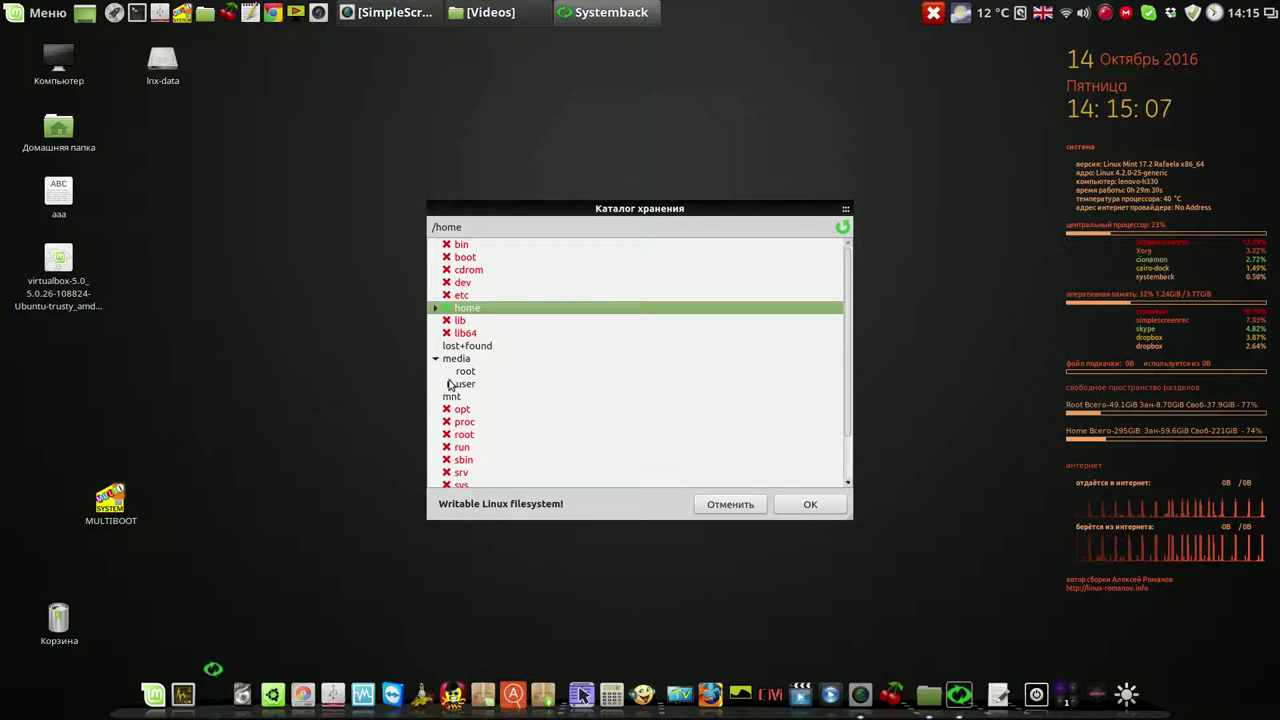
pyautogui.click(448, 384)
pyautogui.click(463, 399)
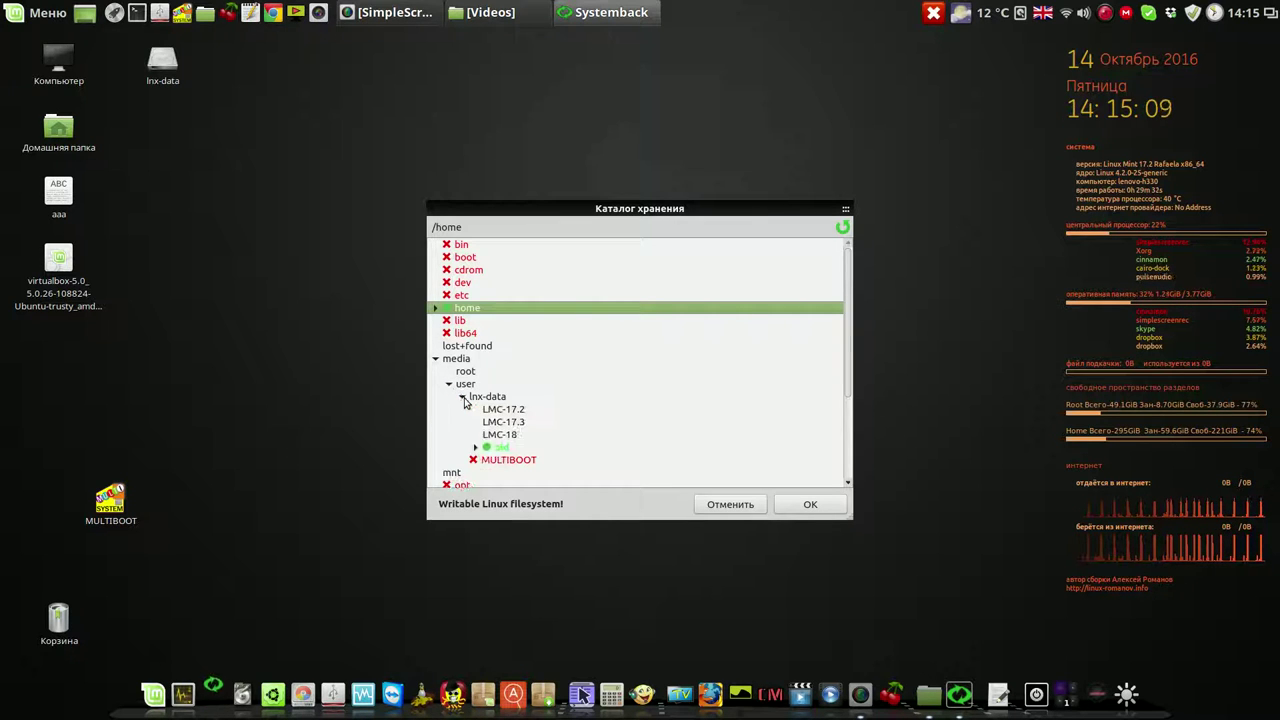
pyautogui.click(509, 412)
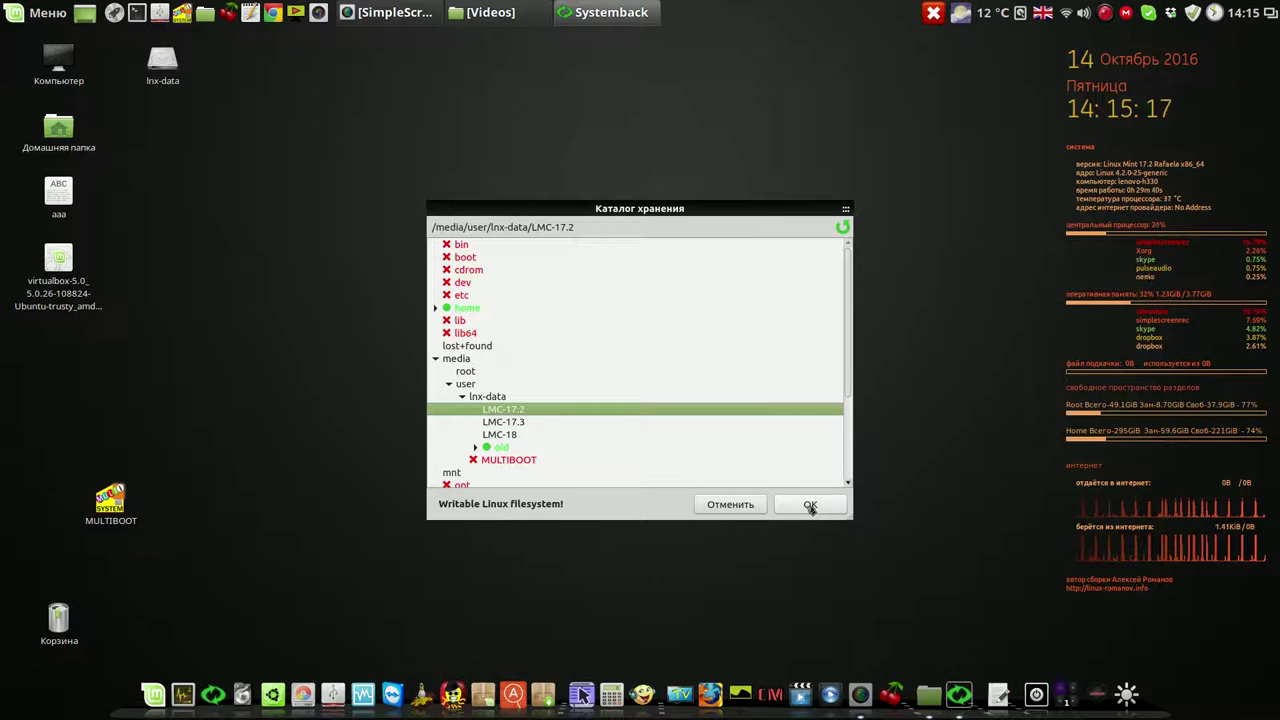
pyautogui.click(810, 506)
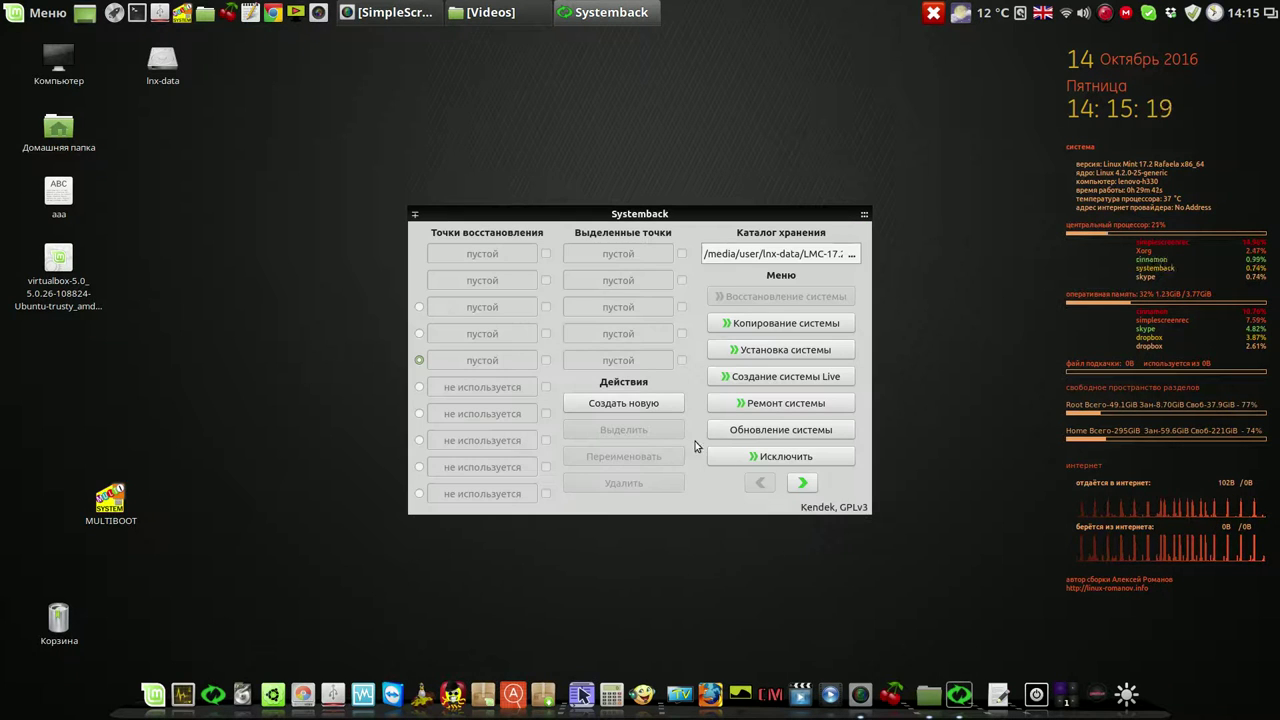
# Begin creating a new restore point with Создать новую and nudge the progress dialog aside
pyautogui.click(633, 402)
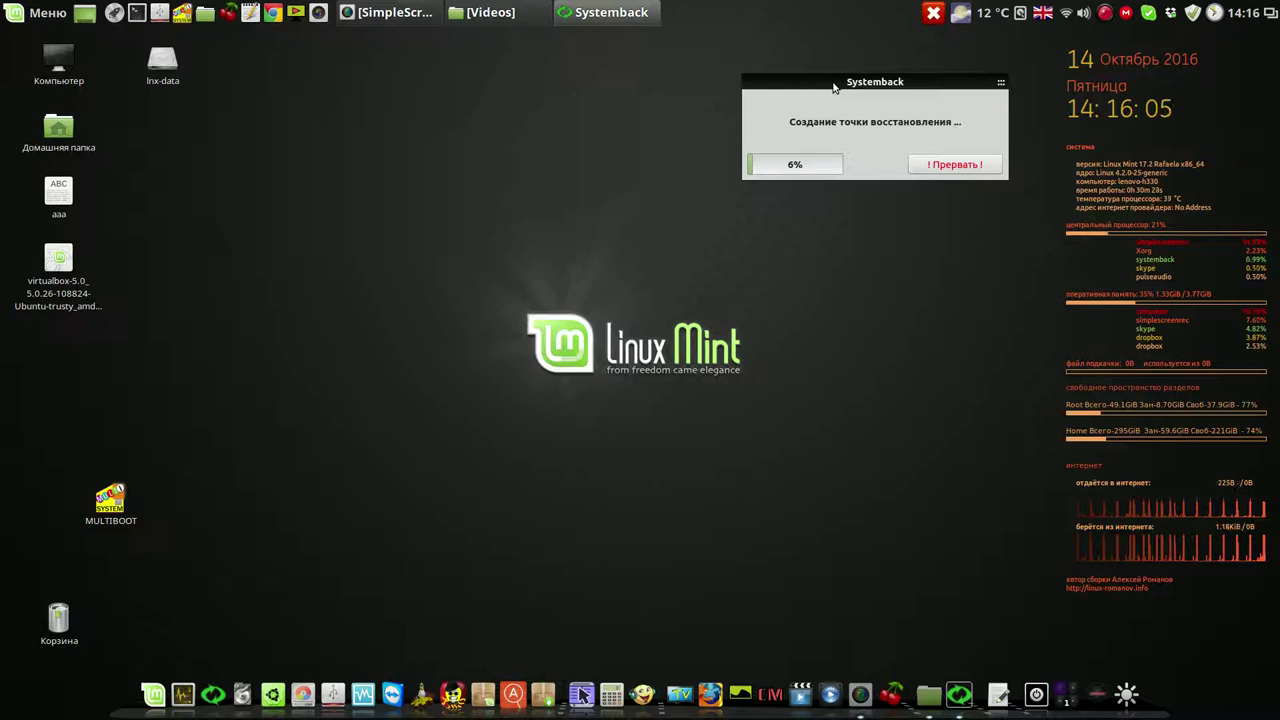
pyautogui.moveTo(828, 84); pyautogui.dragTo(804, 80)
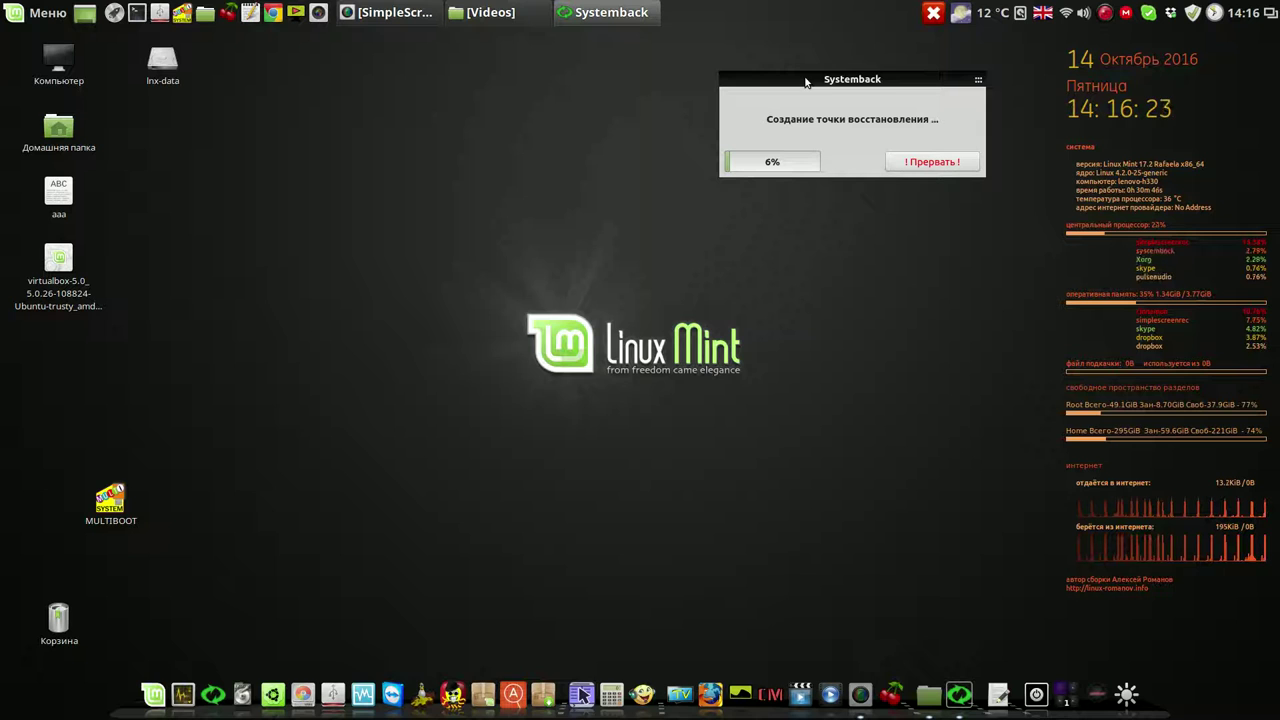
# Once restore point 2016-10-14,14.15.22 is listed, centre the Systemback window and close it
pyautogui.rightClick(1106, 14)
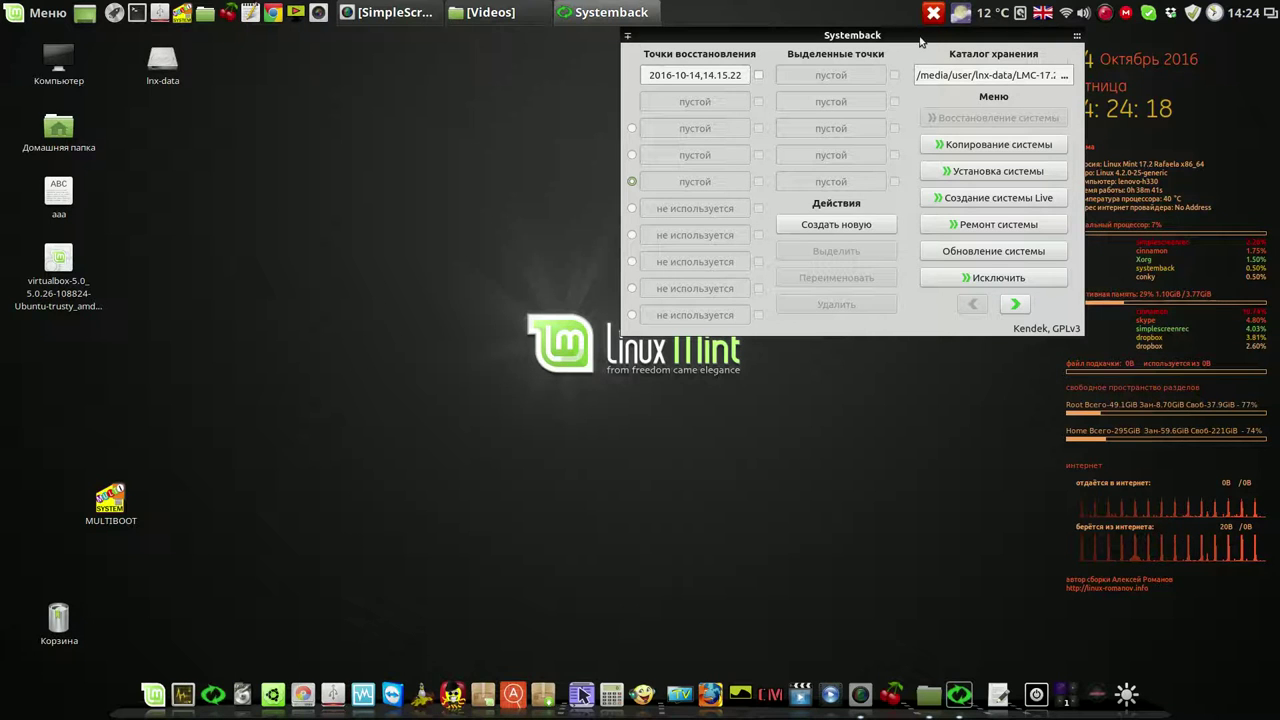
pyautogui.moveTo(920, 40); pyautogui.dragTo(692, 82)
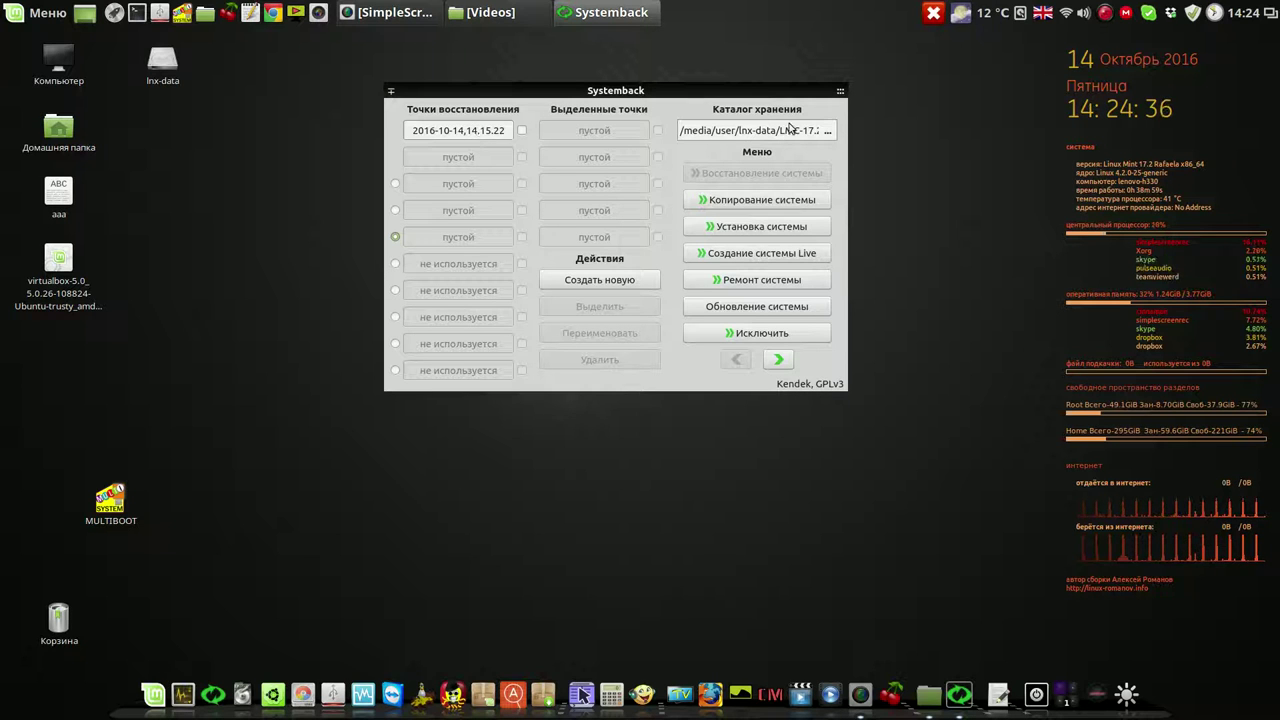
pyautogui.moveTo(840, 97)
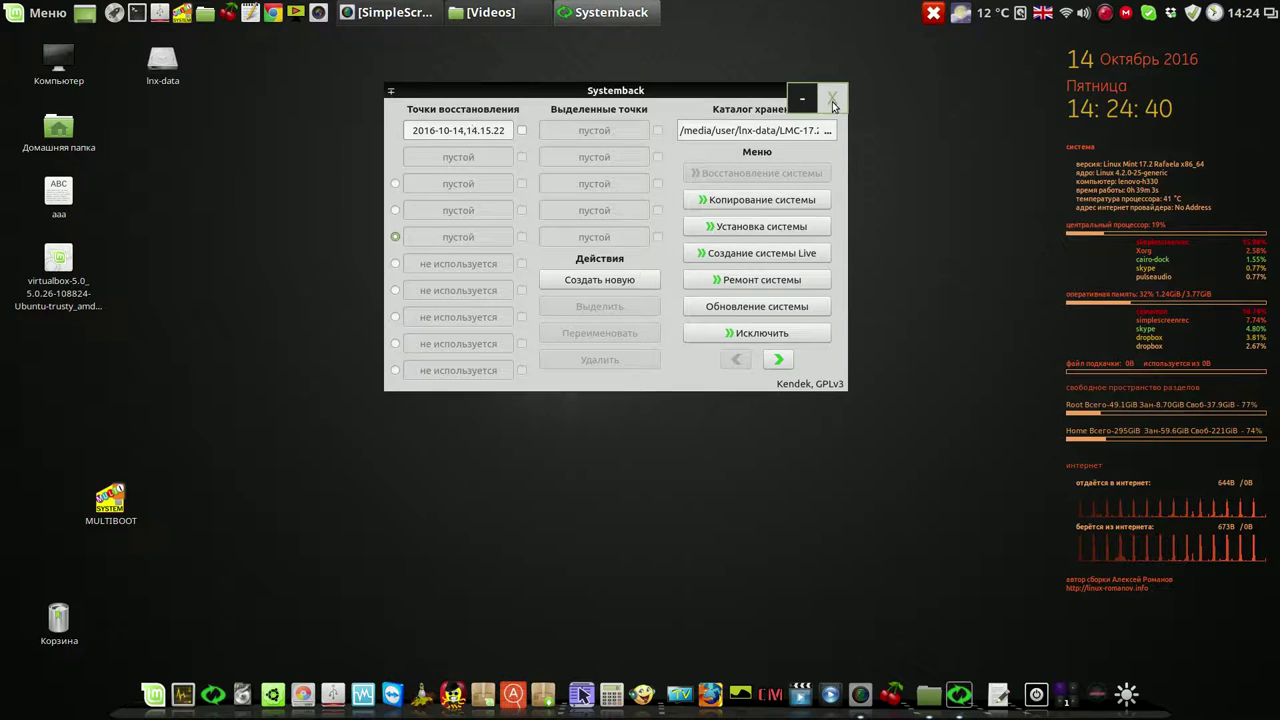
pyautogui.click(833, 100)
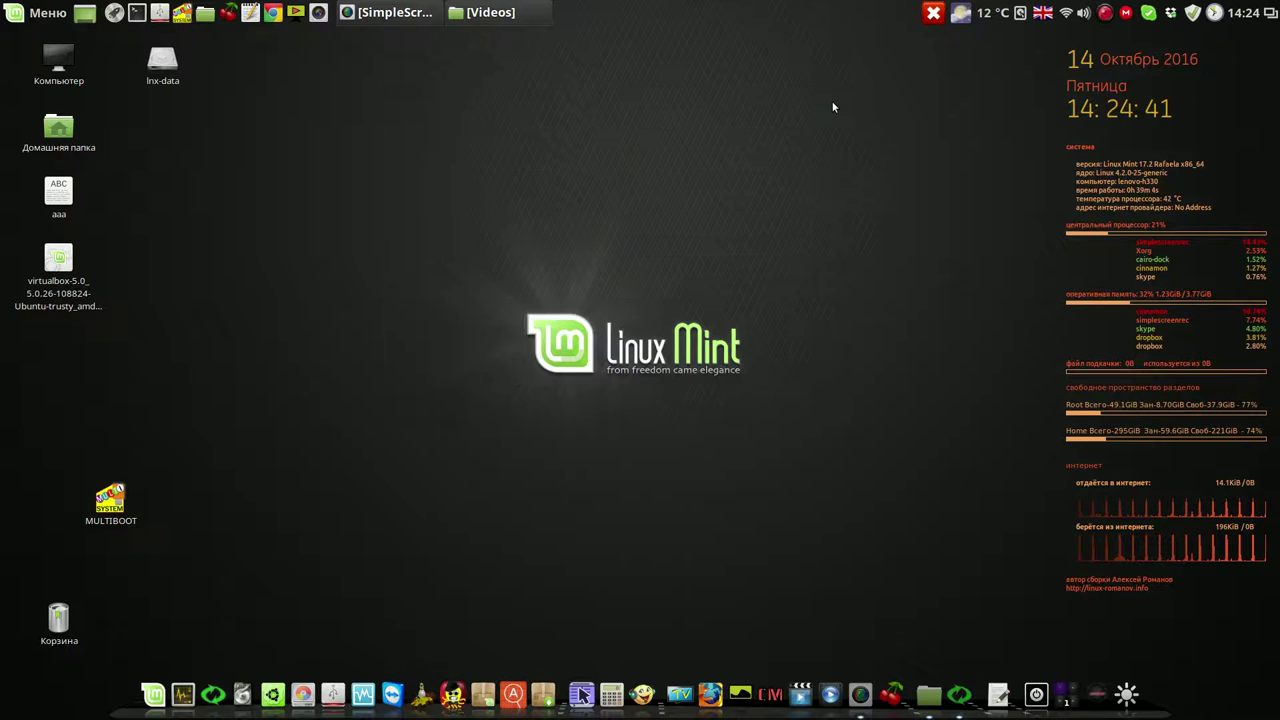
# Go up to /home in Nemo and inspect the systemback_live iso, sblive files and Systemback folder
pyautogui.click(497, 16)
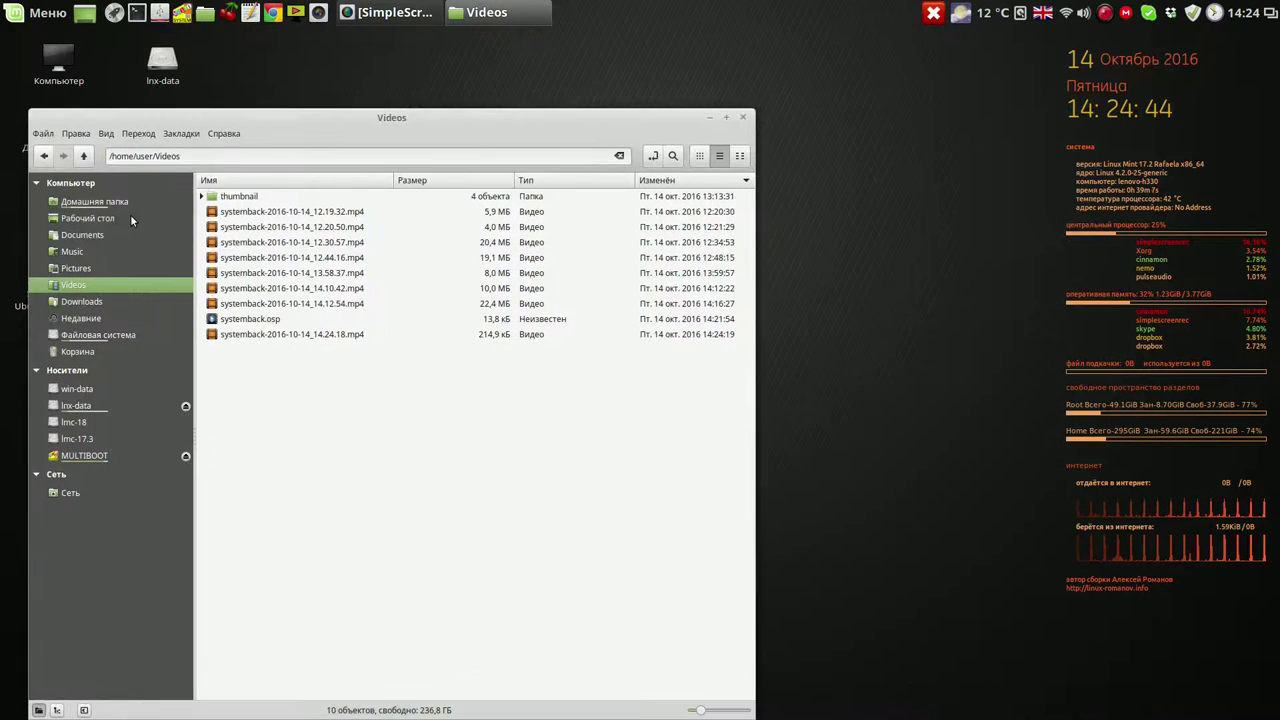
pyautogui.click(84, 158)
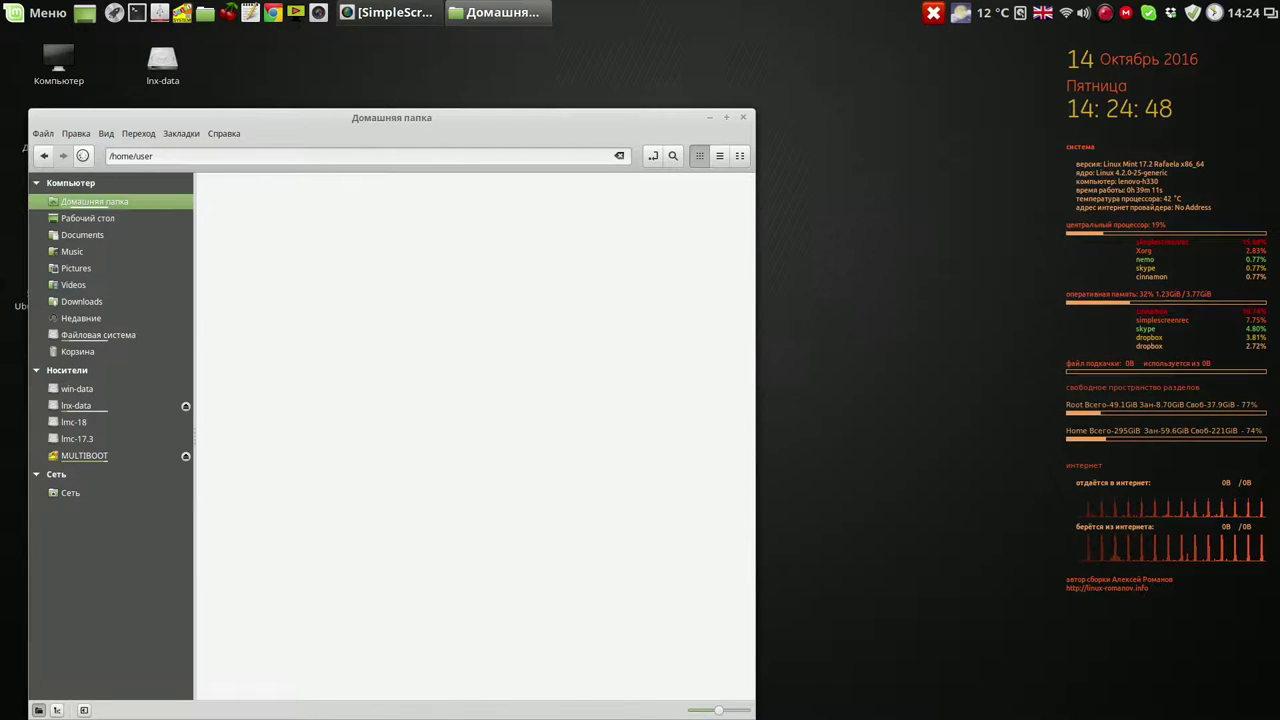
pyautogui.click(84, 158)
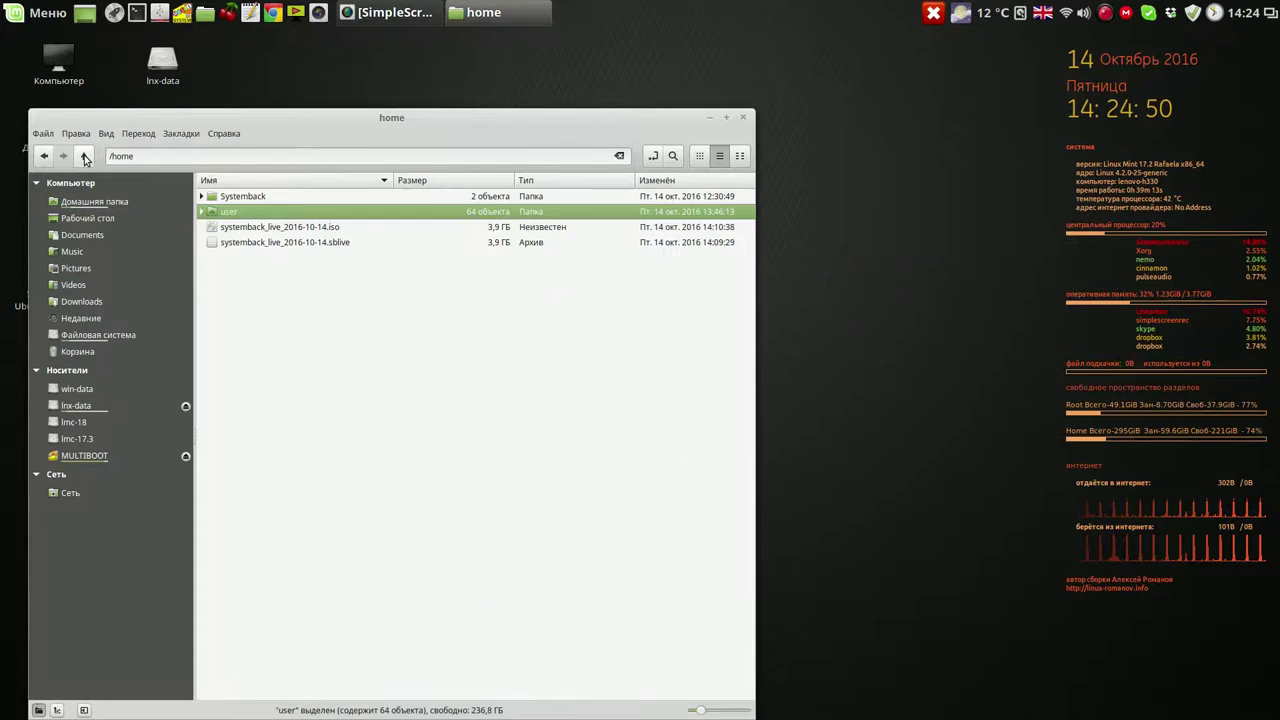
pyautogui.click(293, 229)
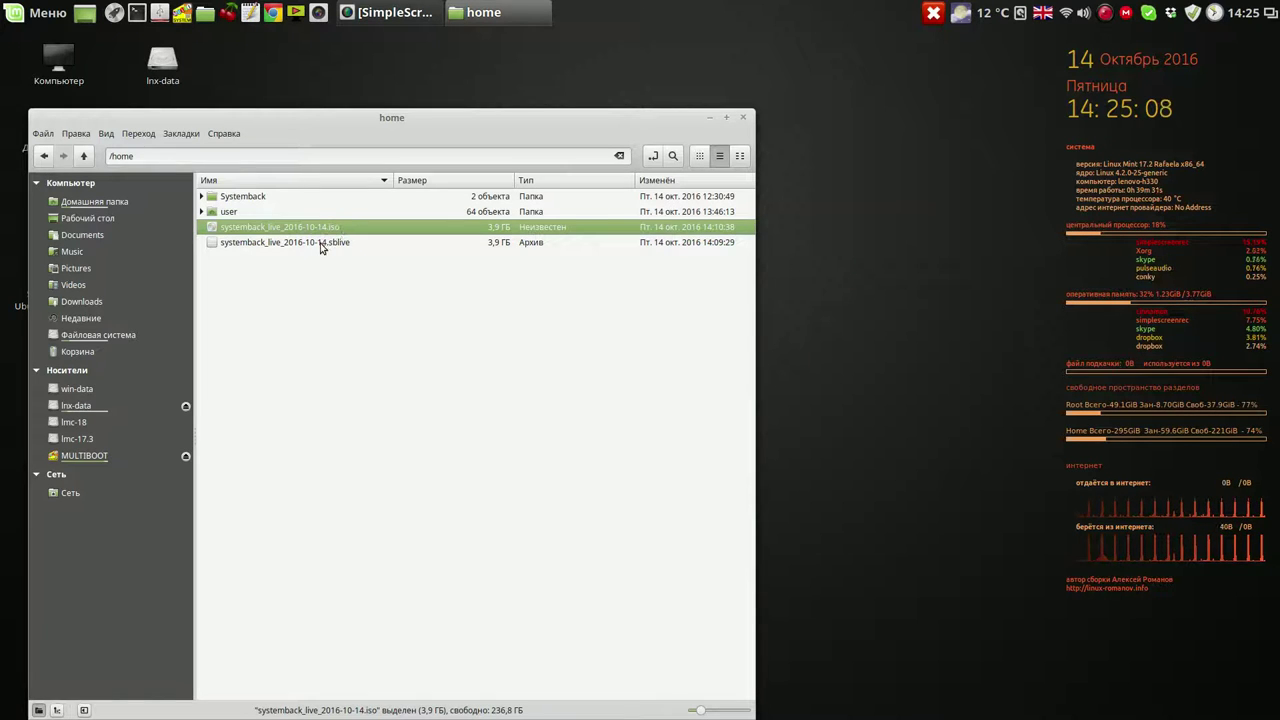
pyautogui.click(321, 248)
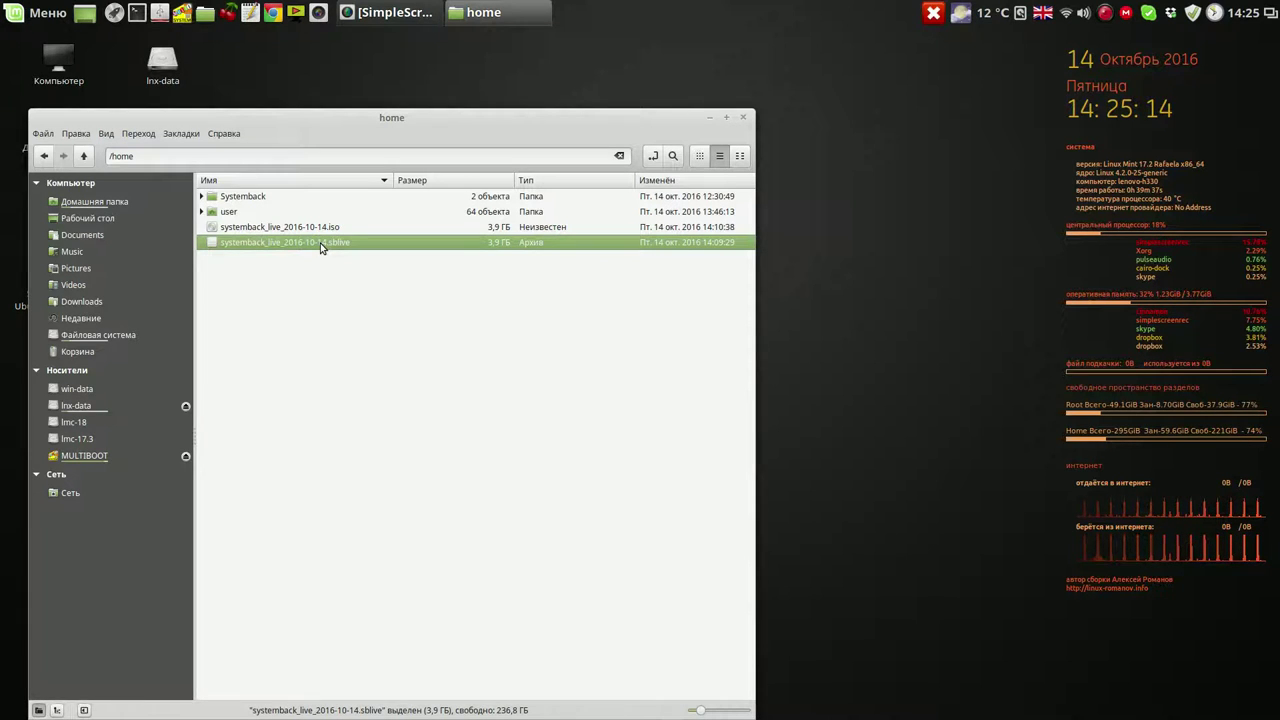
pyautogui.click(254, 201)
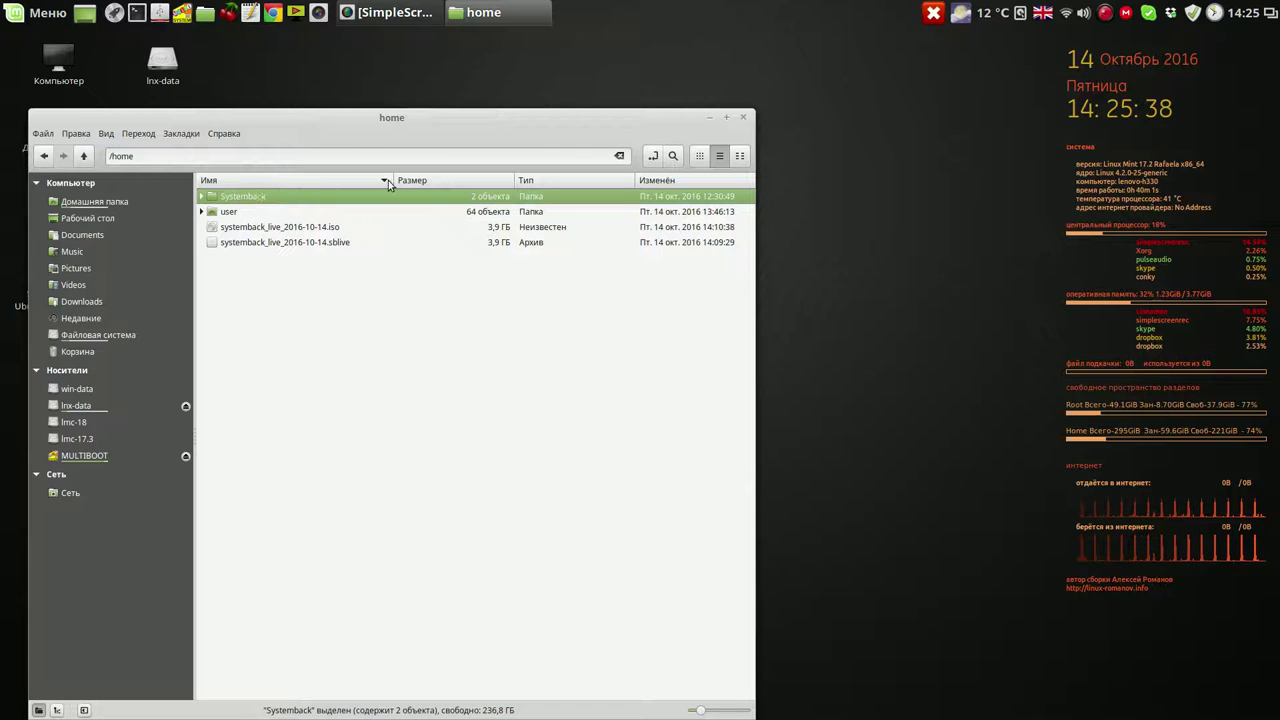
pyautogui.moveTo(608, 115); pyautogui.dragTo(672, 86)
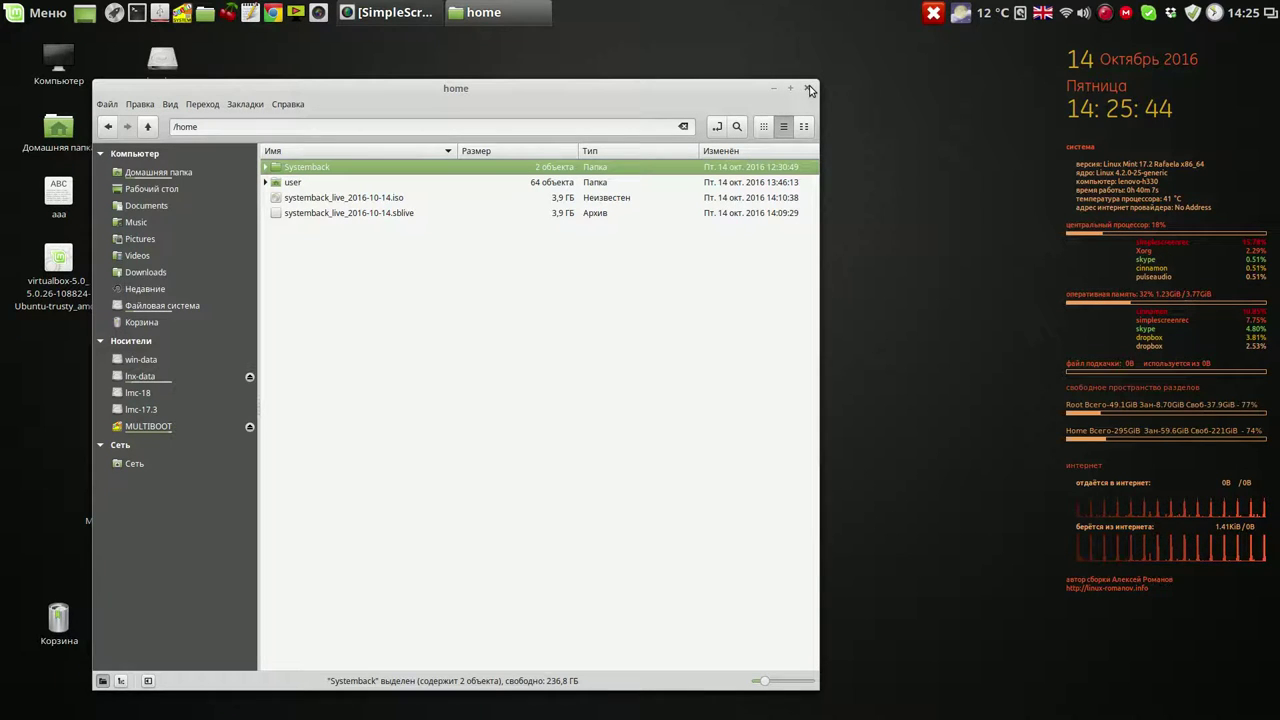
# Open lnx-data/LMC-17.2 and show the Systemback folder's properties, minimising Nemo and moving the dialog aside
pyautogui.click(150, 378)
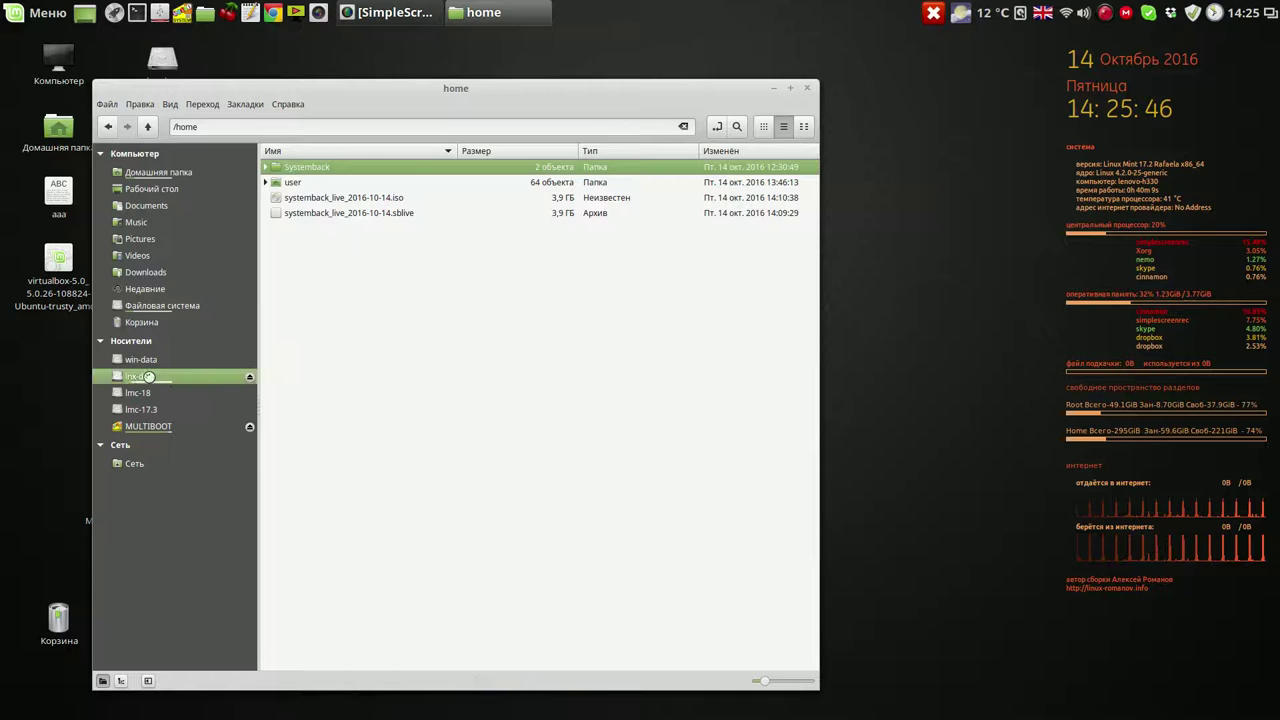
pyautogui.click(326, 179)
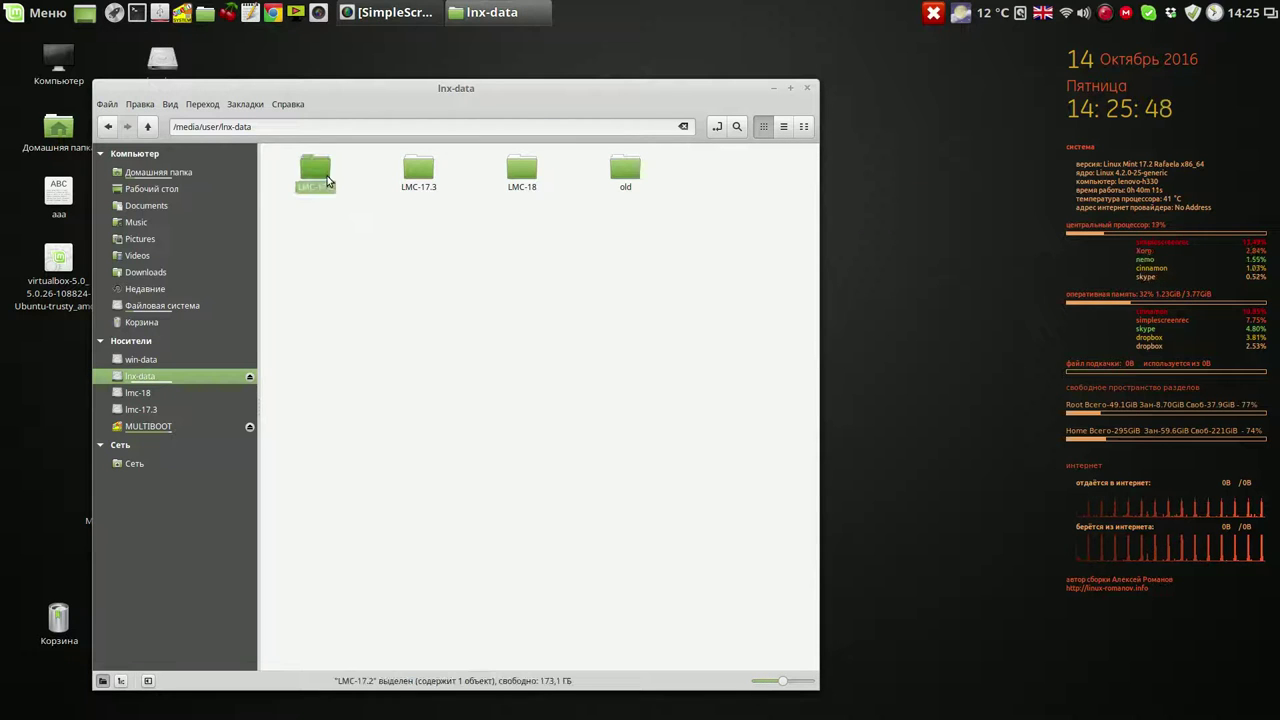
pyautogui.doubleClick(326, 179)
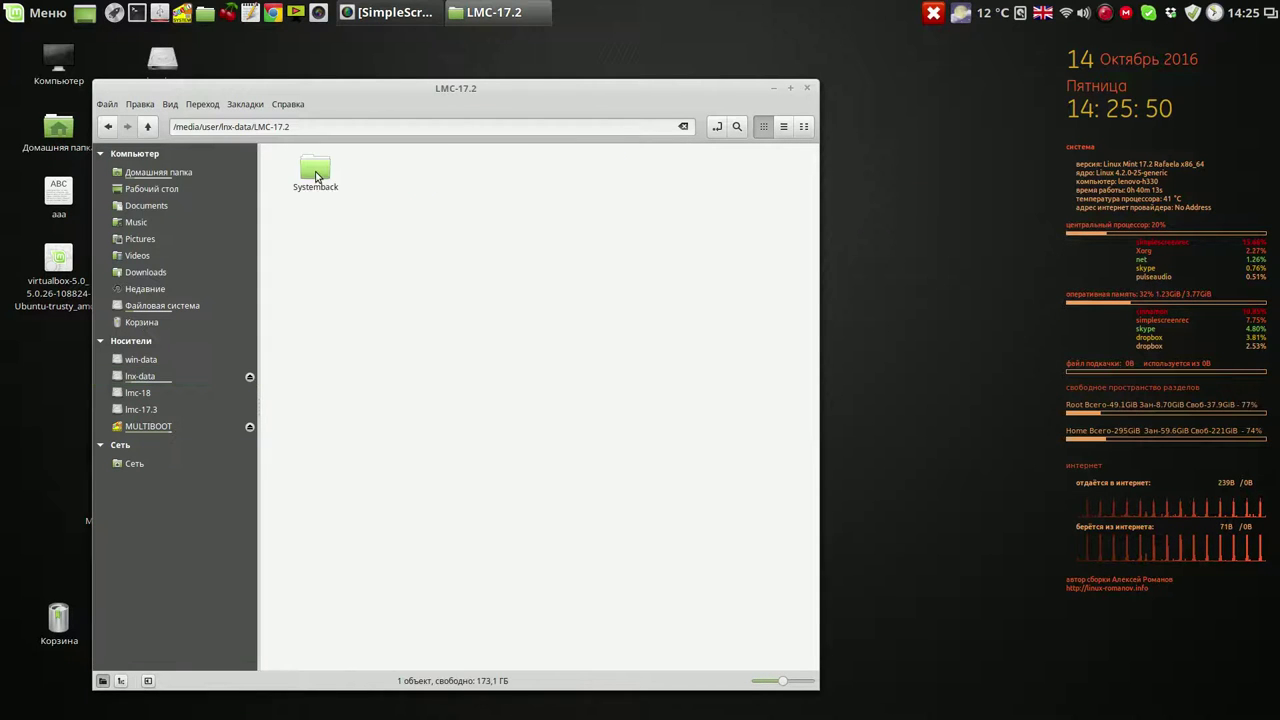
pyautogui.rightClick(316, 177)
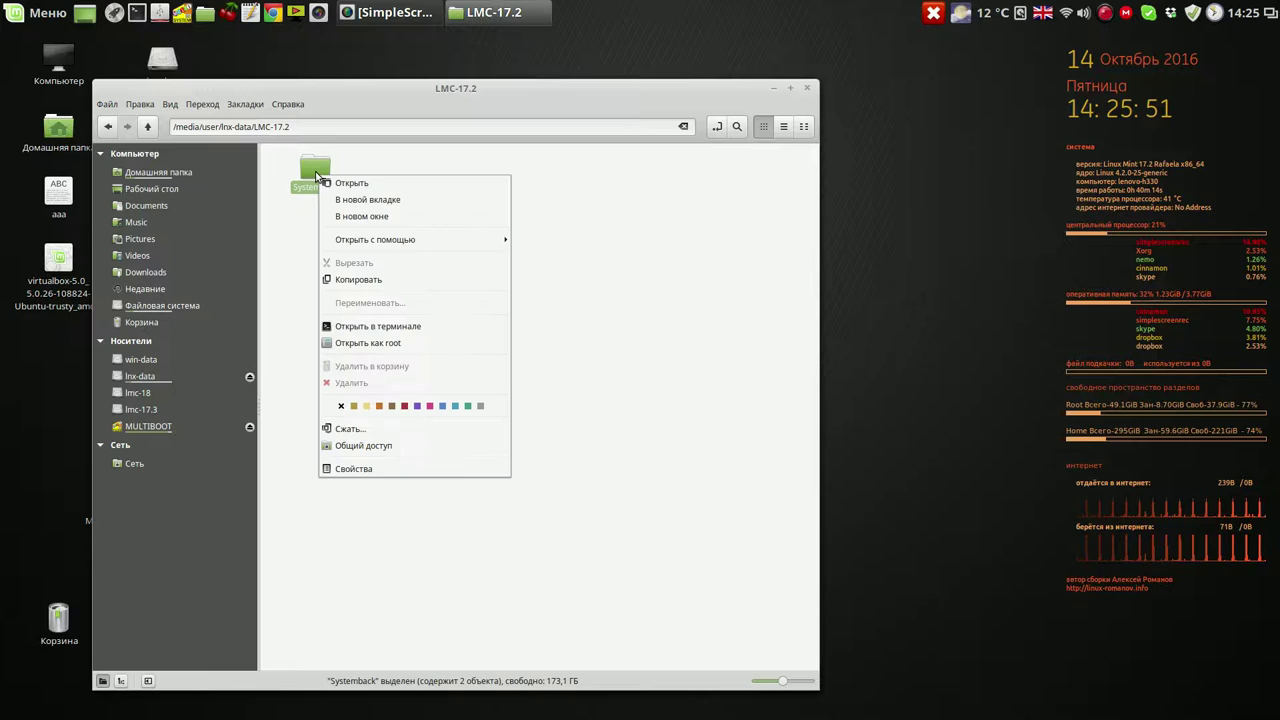
pyautogui.click(360, 470)
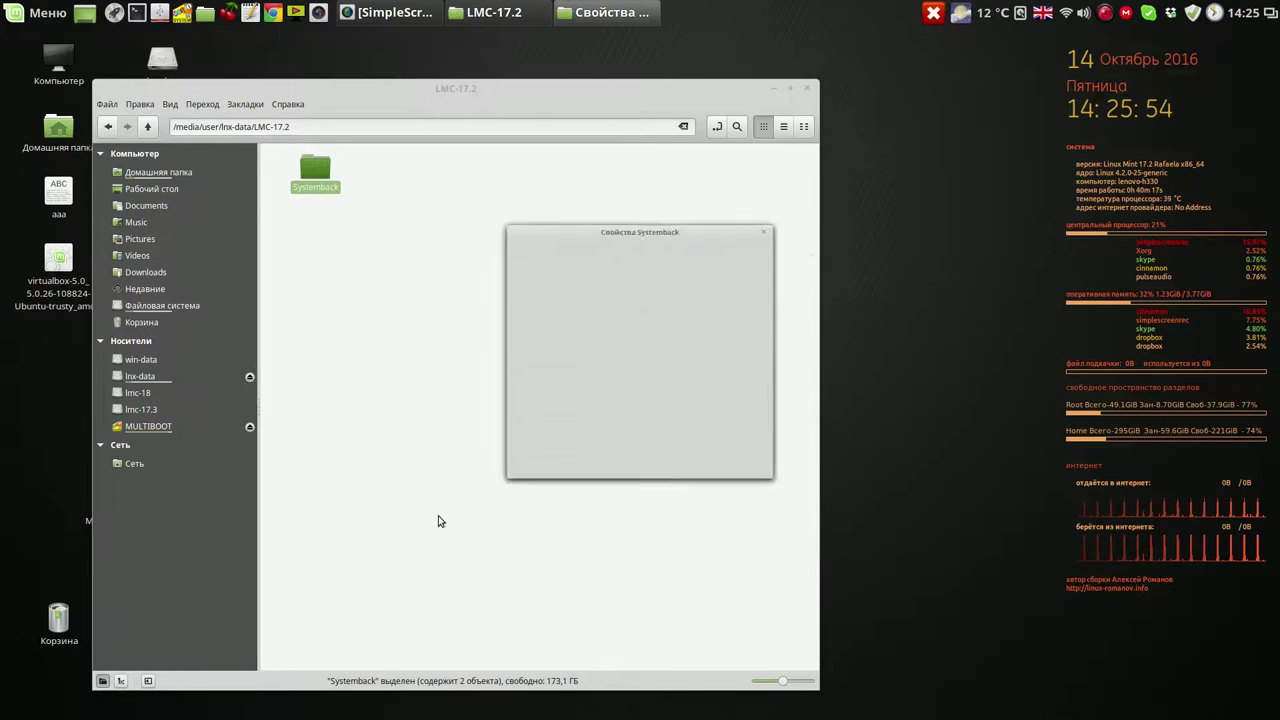
pyautogui.click(789, 89)
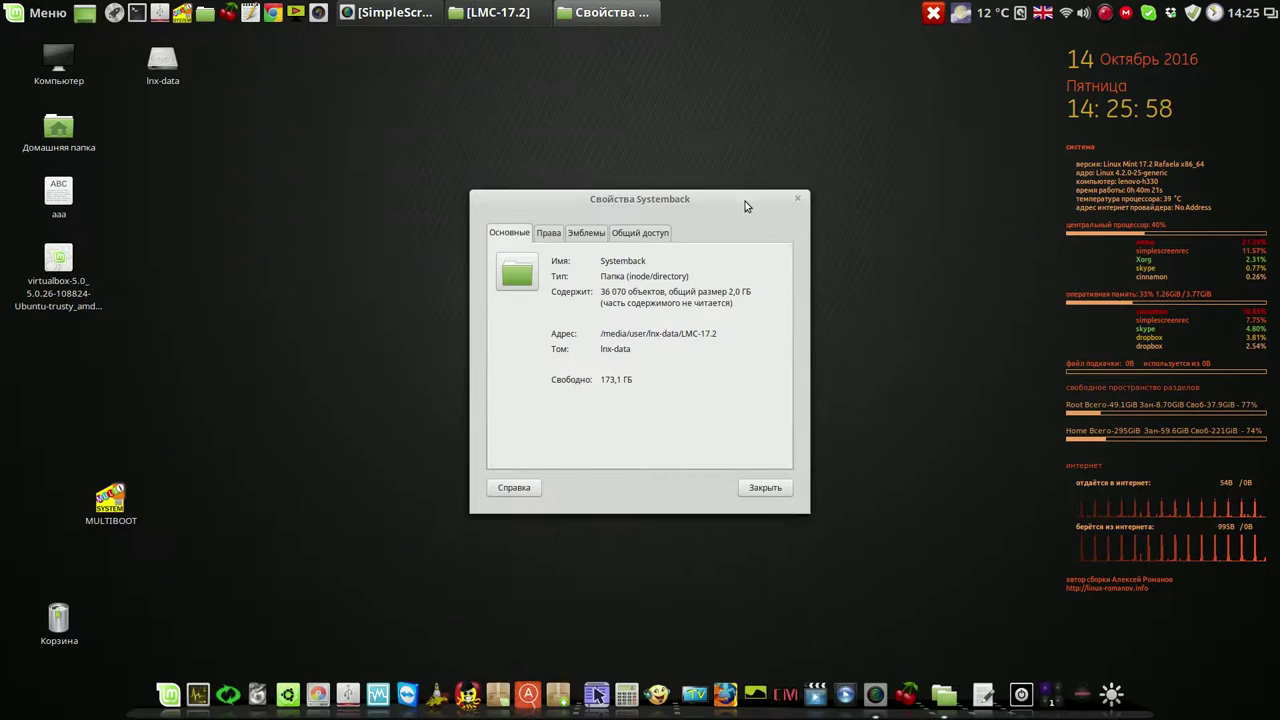
pyautogui.moveTo(743, 194); pyautogui.dragTo(961, 53)
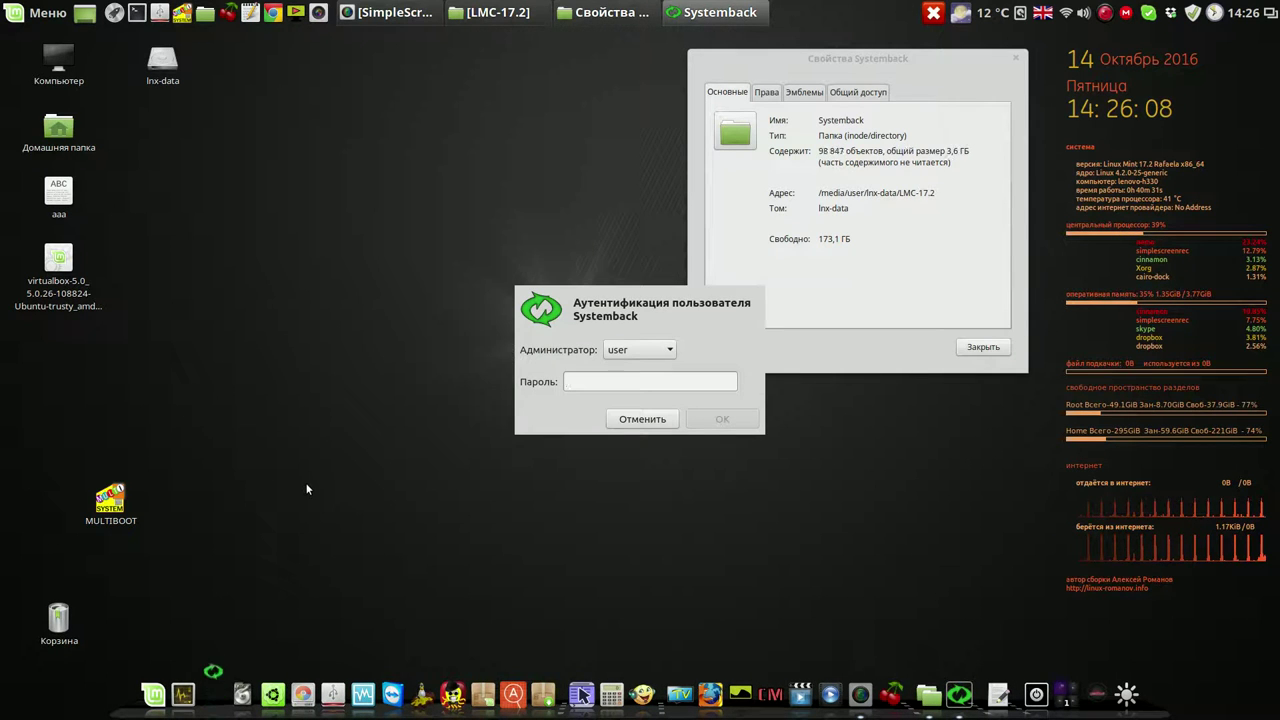
# Authenticate Systemback with the admin password and select restore point 2016-10-14,14.15.22
pyautogui.write('1234')
pyautogui.click(720, 418)
pyautogui.moveTo(714, 209); pyautogui.dragTo(494, 118)
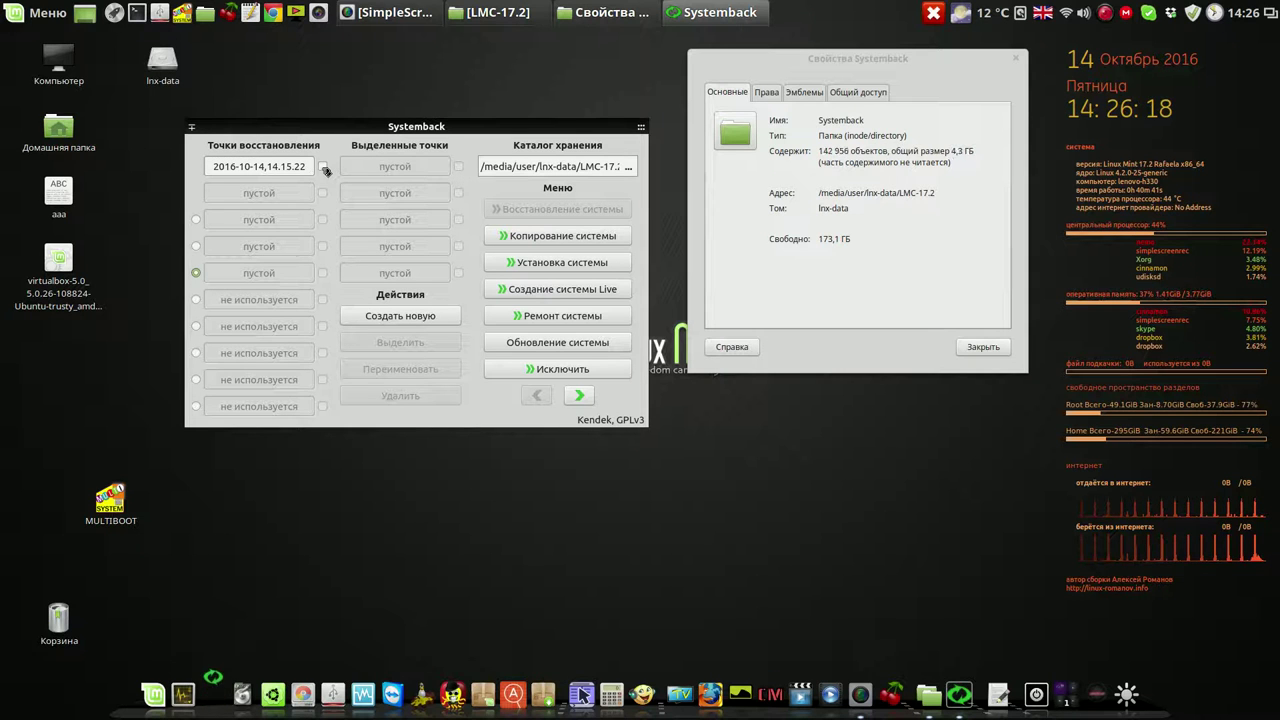
pyautogui.click(322, 167)
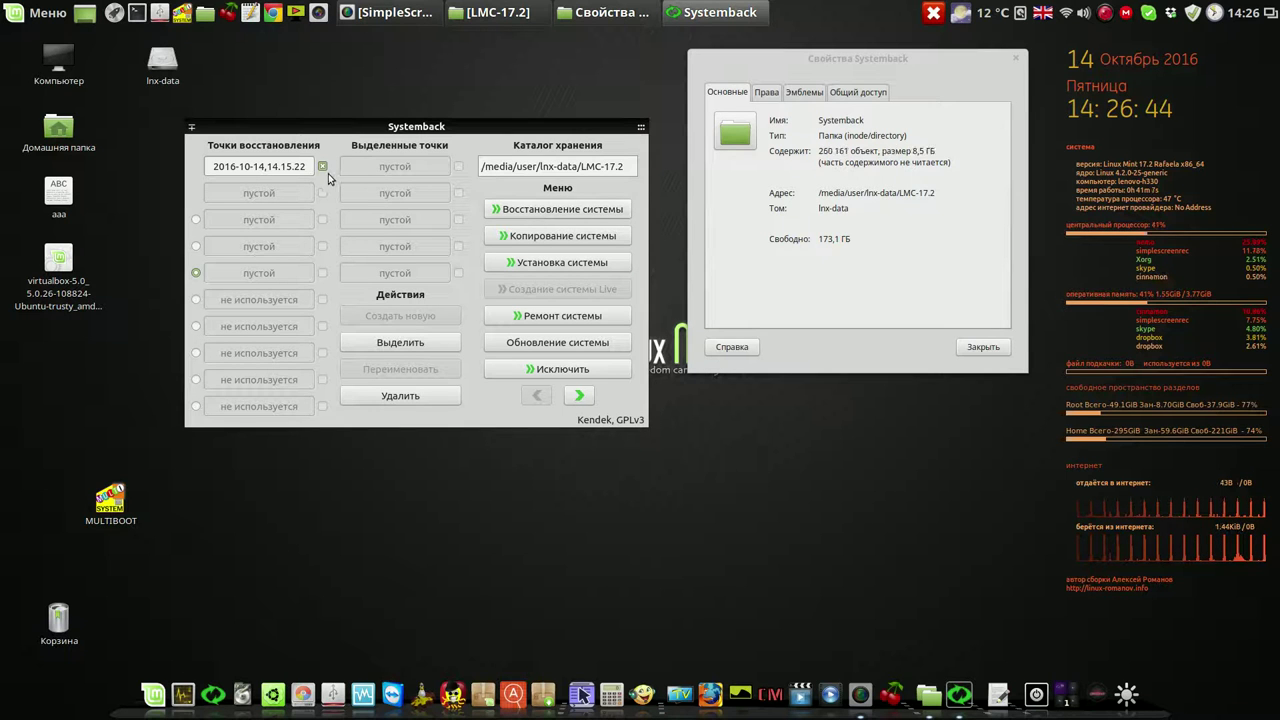
# Preview the Копирование системы page with /dev/sda1 and /dev/sda3 selected, then go back
pyautogui.click(568, 236)
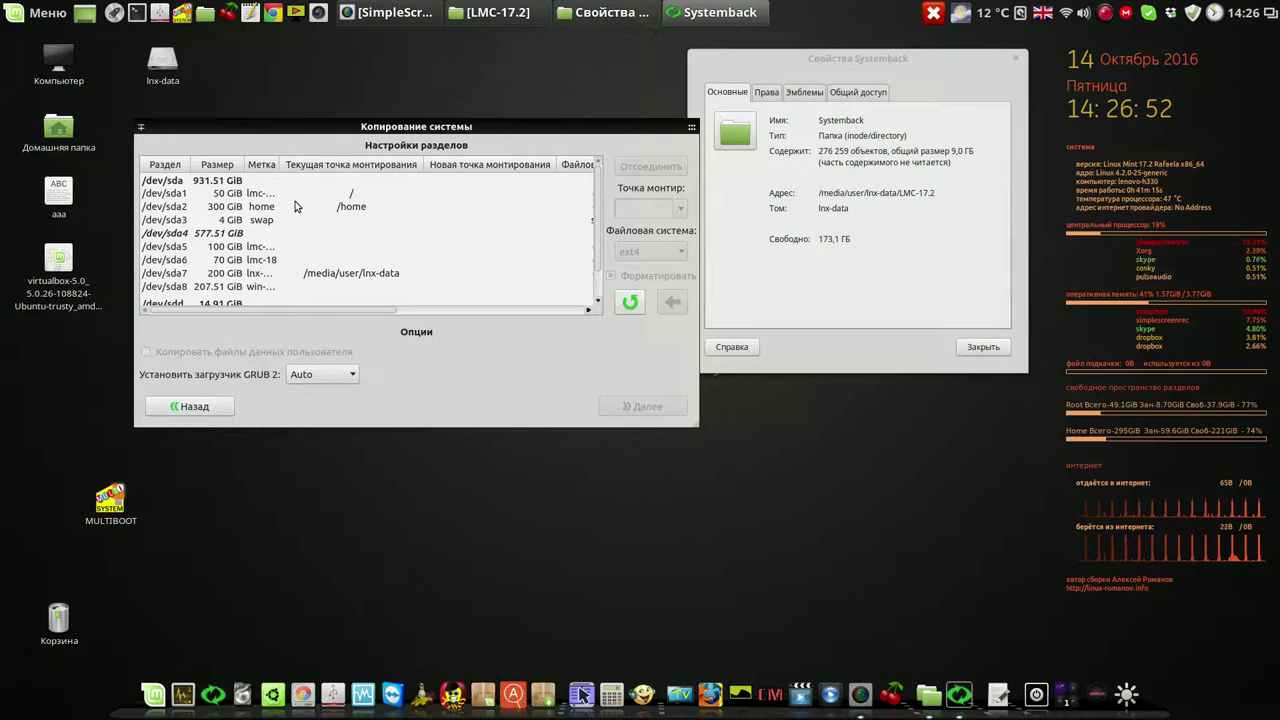
pyautogui.click(275, 207)
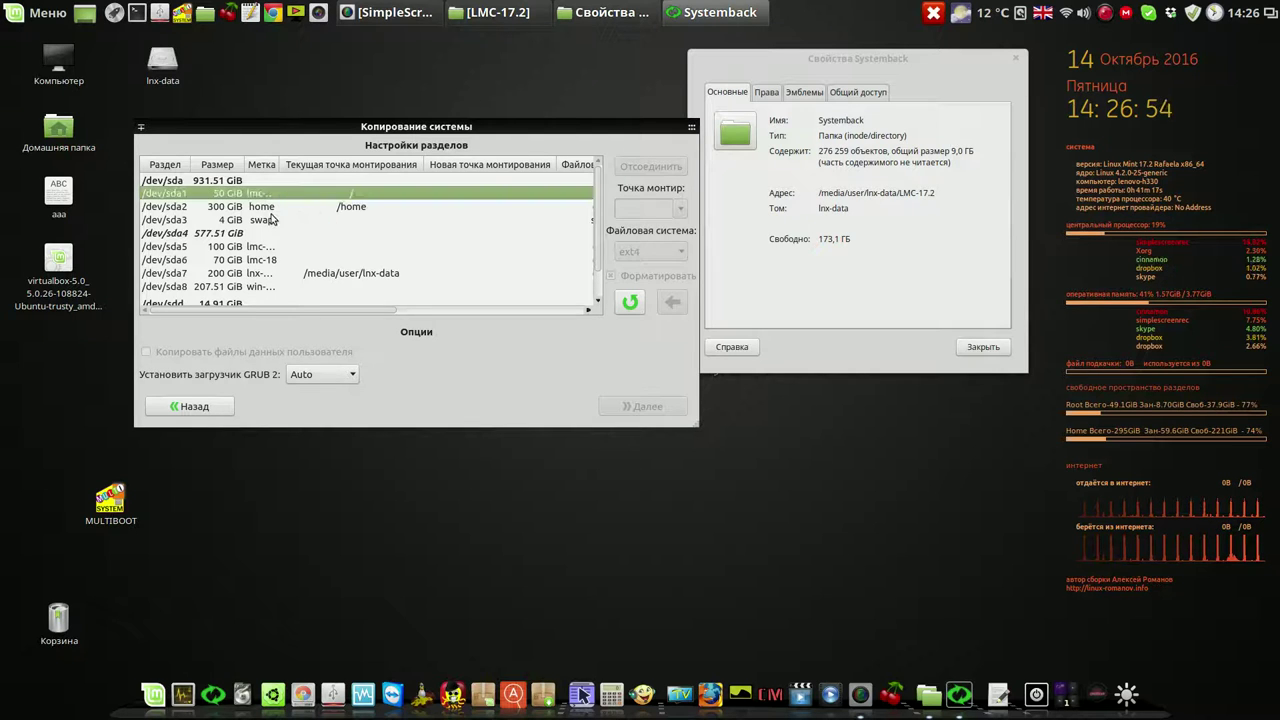
pyautogui.click(268, 220)
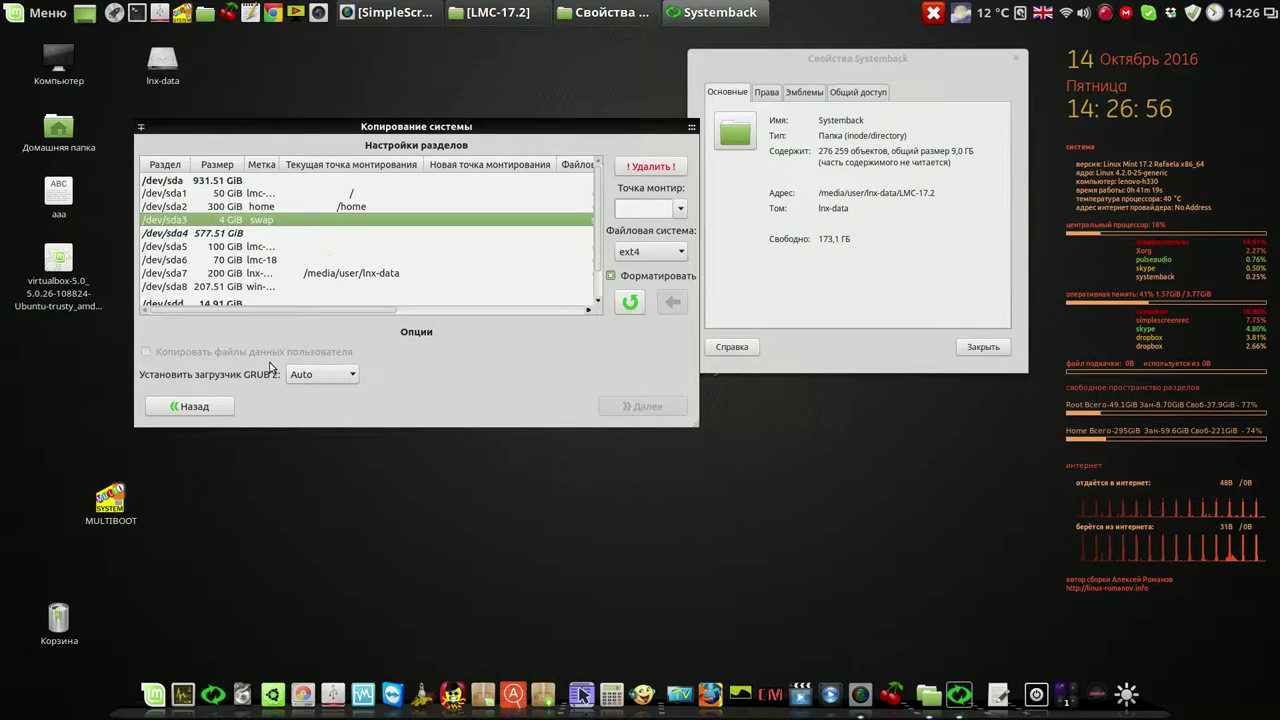
pyautogui.click(205, 408)
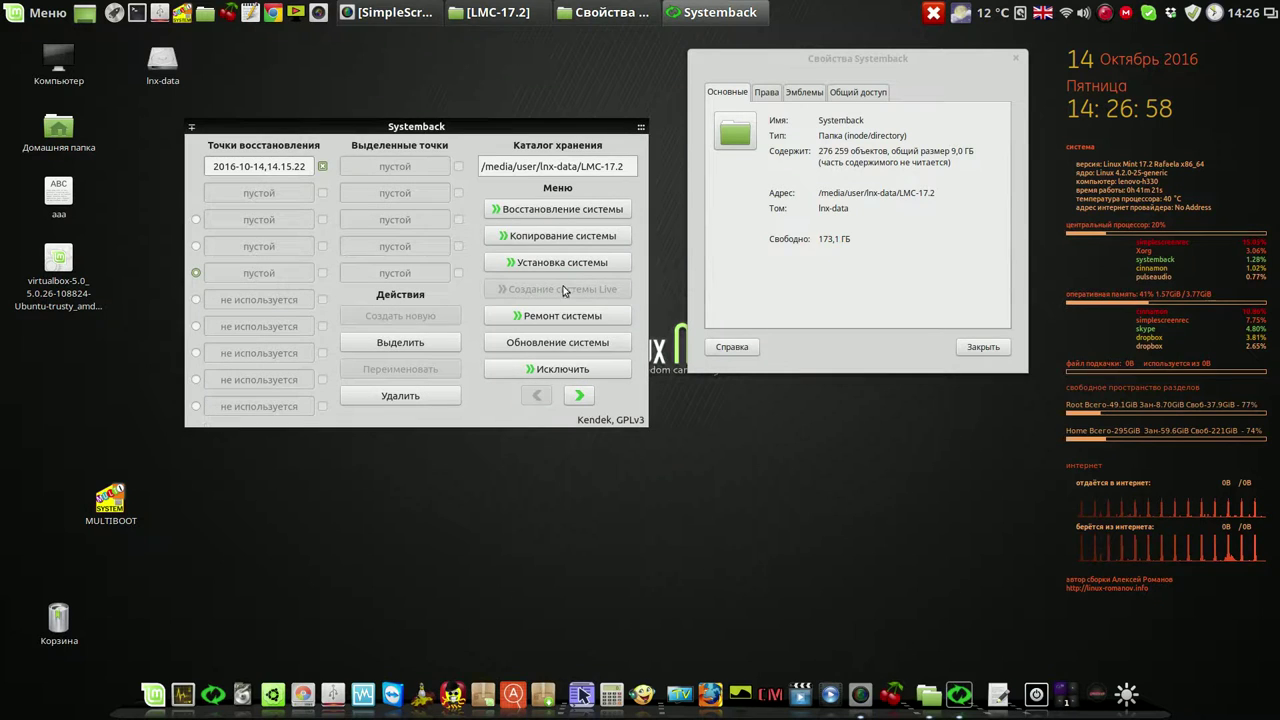
# Preview the Установка системы page, go back, and select the 9,0 ГБ folder size in Properties
pyautogui.click(566, 262)
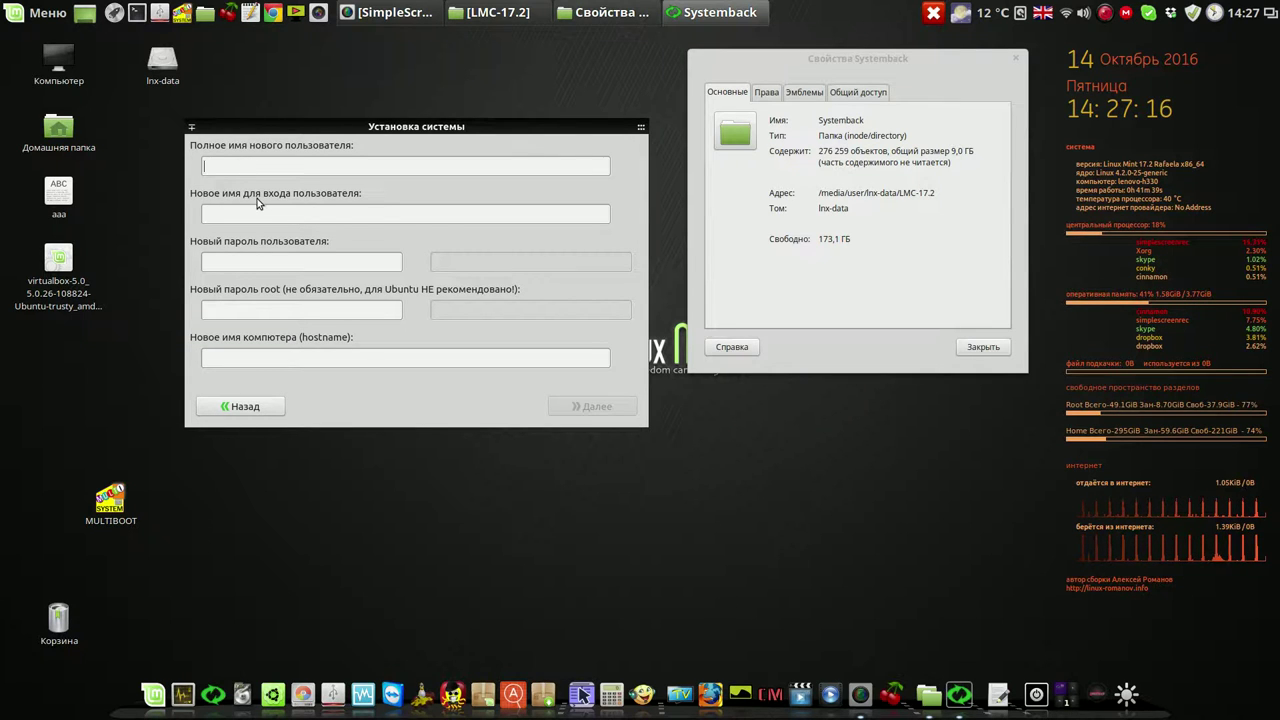
pyautogui.click(257, 211)
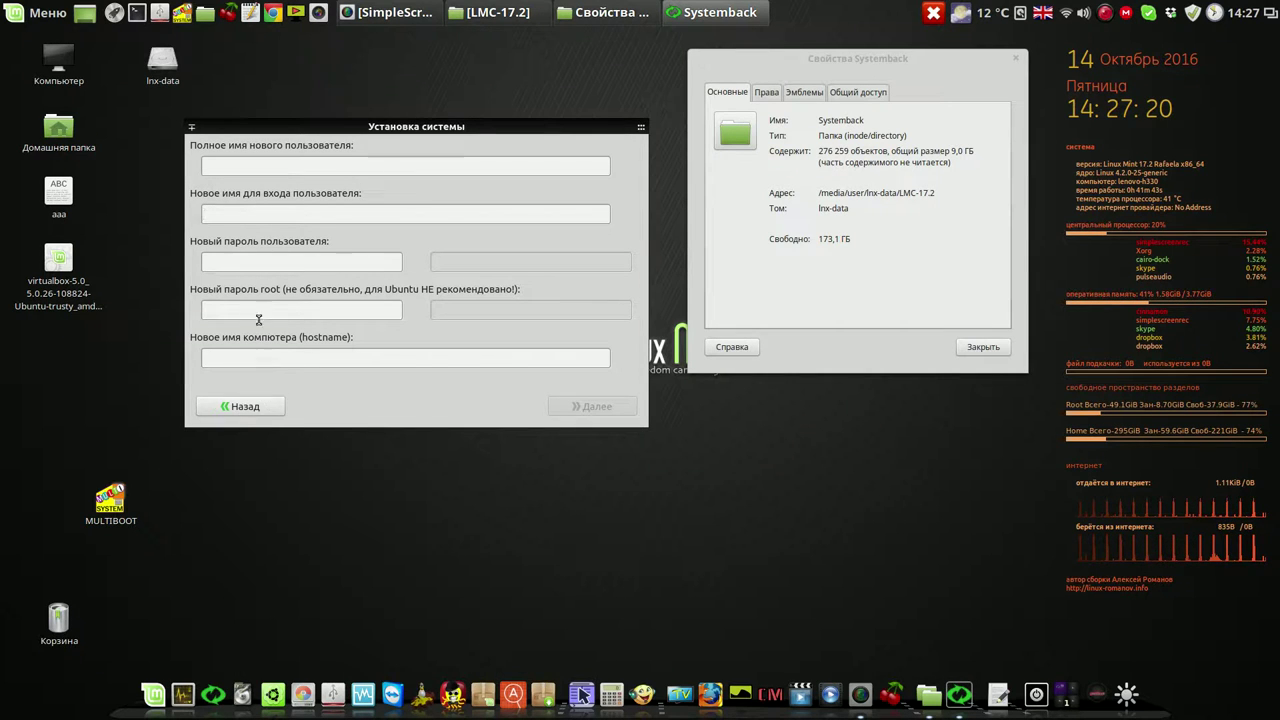
pyautogui.click(259, 406)
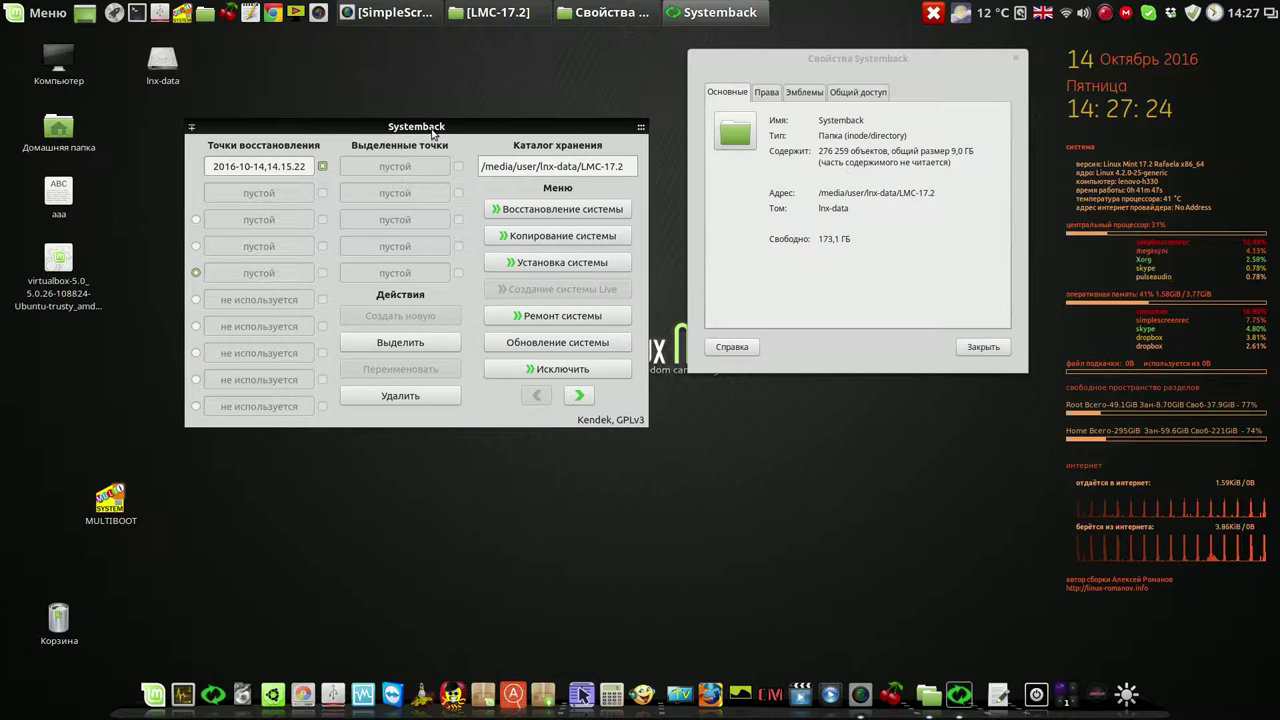
pyautogui.click(955, 150)
pyautogui.moveTo(952, 150); pyautogui.dragTo(973, 150)
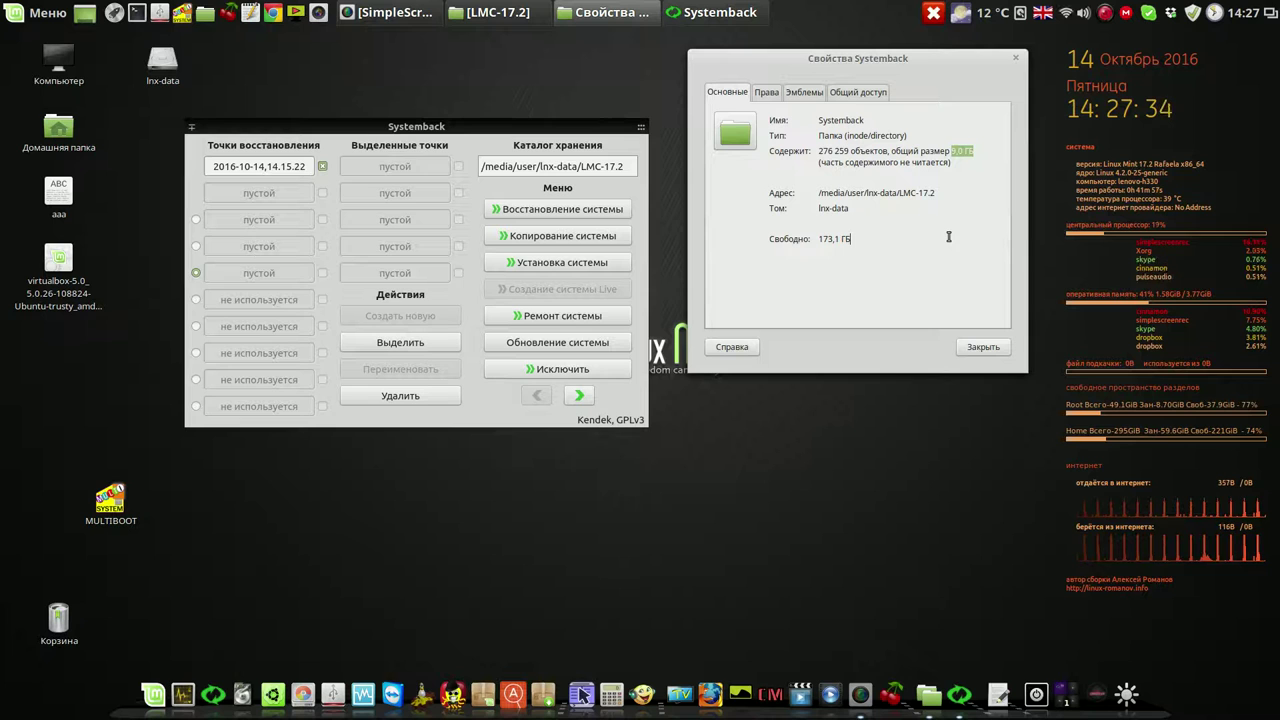
# Close the folder properties, then under Восстановление системы pick Восстановление системных файлов and continue with Далее
pyautogui.click(995, 345)
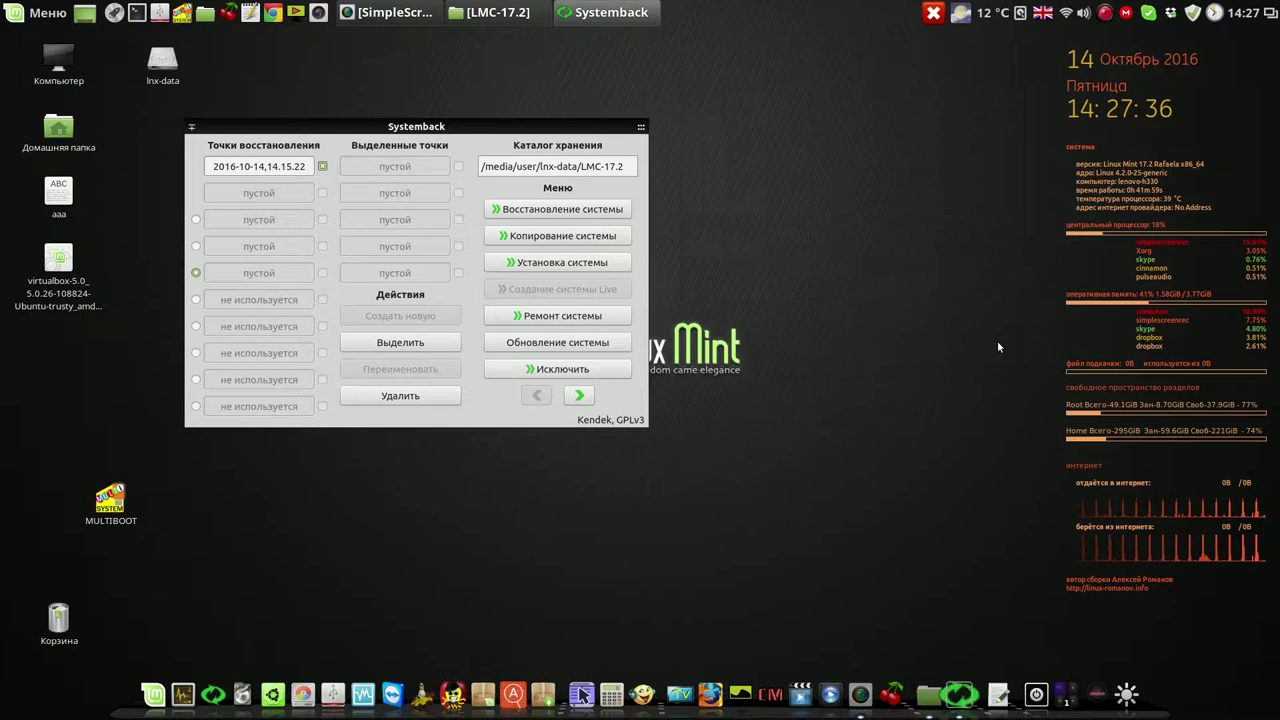
pyautogui.moveTo(548, 137); pyautogui.dragTo(890, 71)
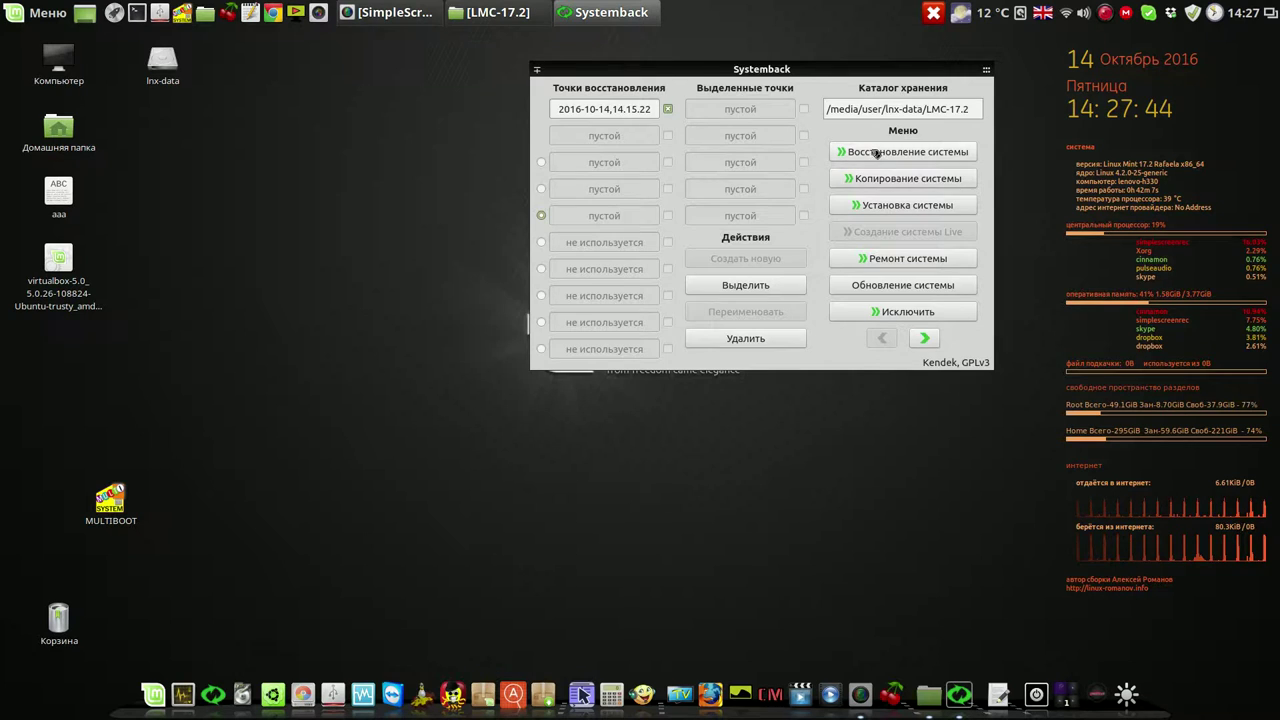
pyautogui.click(876, 153)
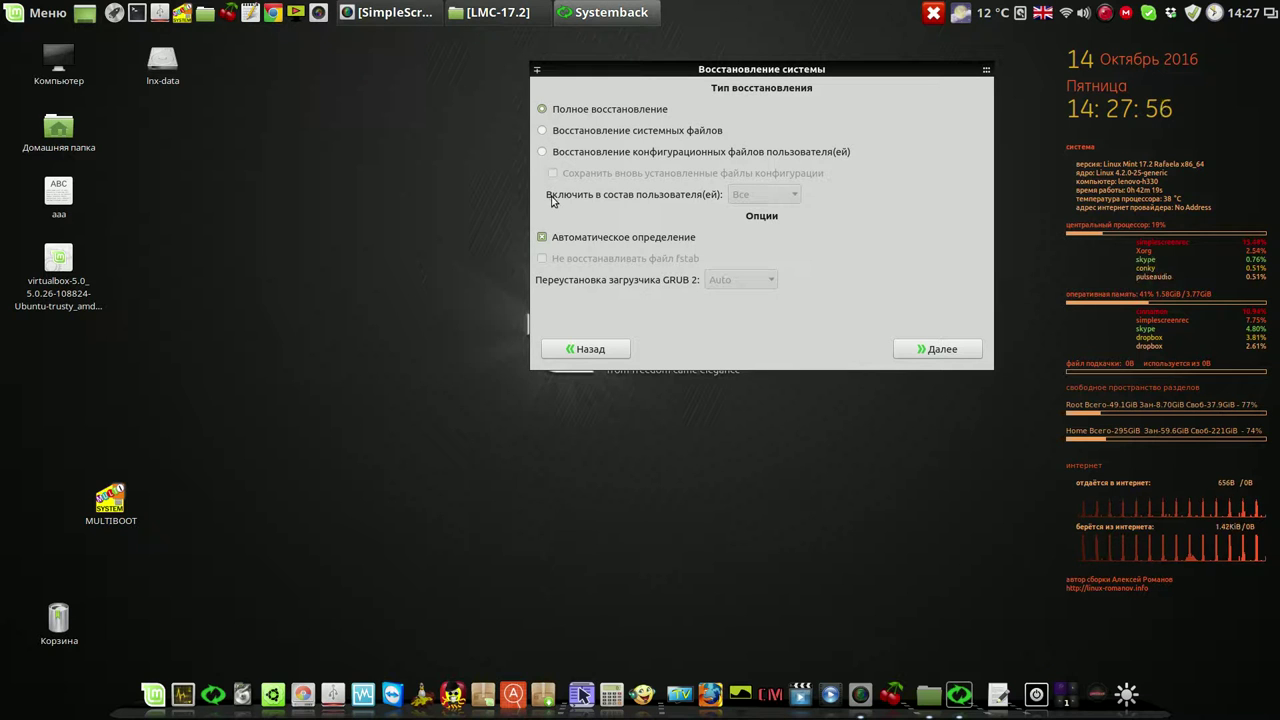
pyautogui.click(545, 131)
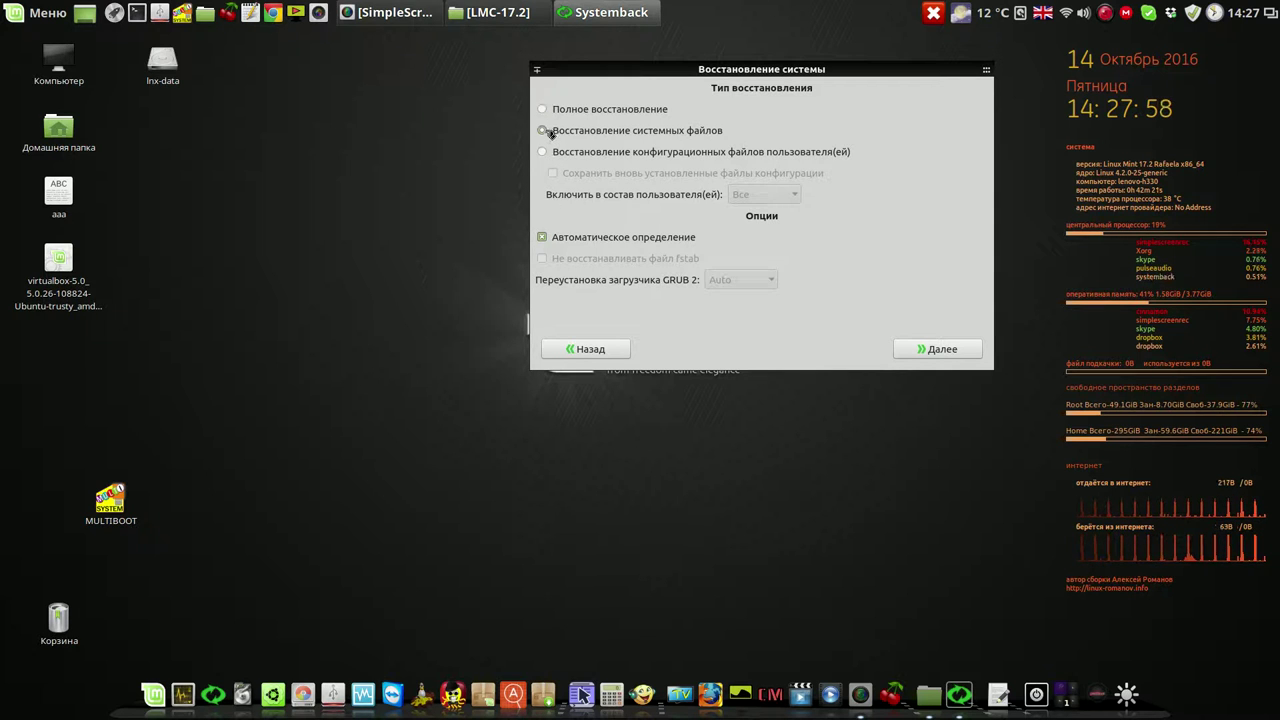
pyautogui.click(942, 350)
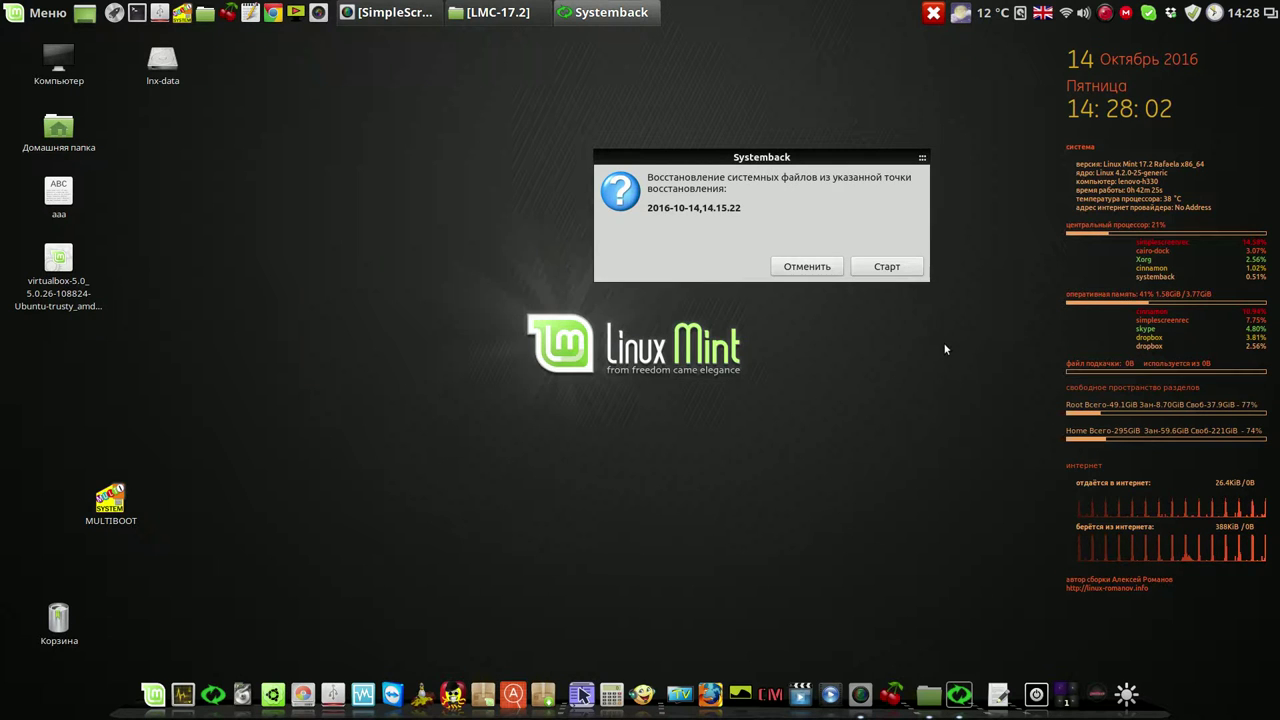
# Start the system-files restore from 2016-10-14,14.15.22 and move the progress window slightly aside
pyautogui.click(888, 266)
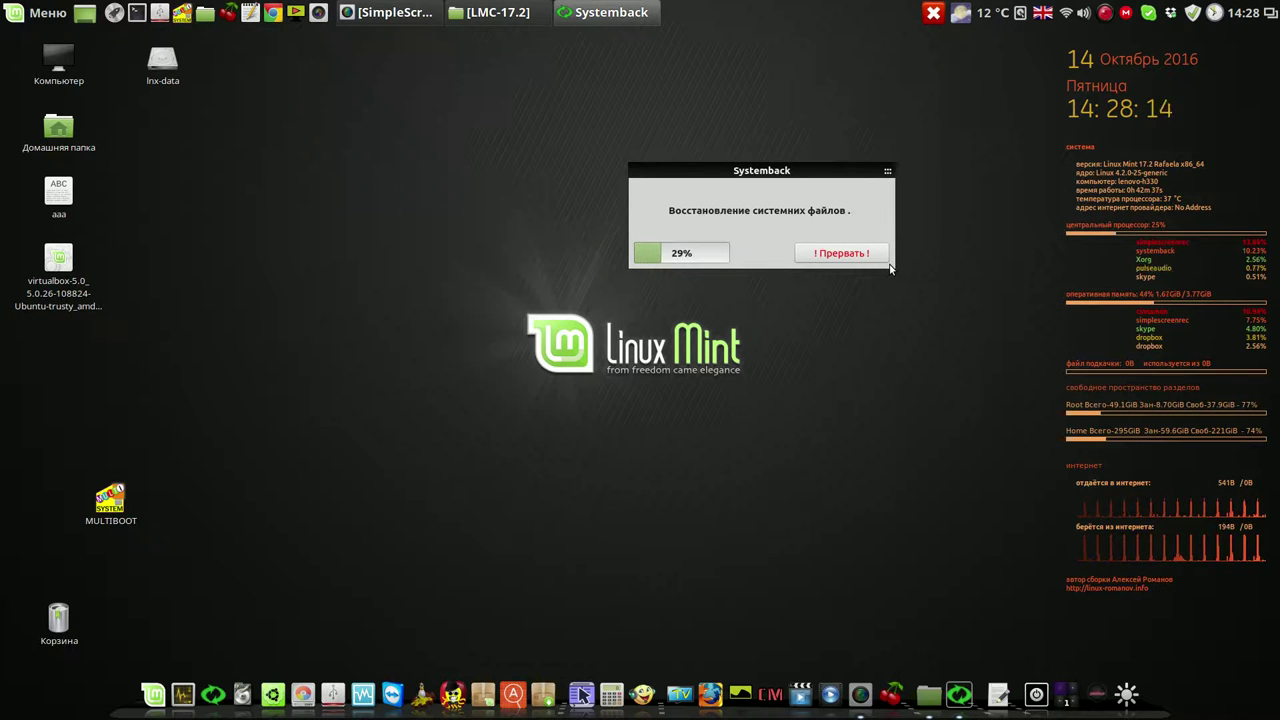
pyautogui.moveTo(766, 168); pyautogui.dragTo(714, 115)
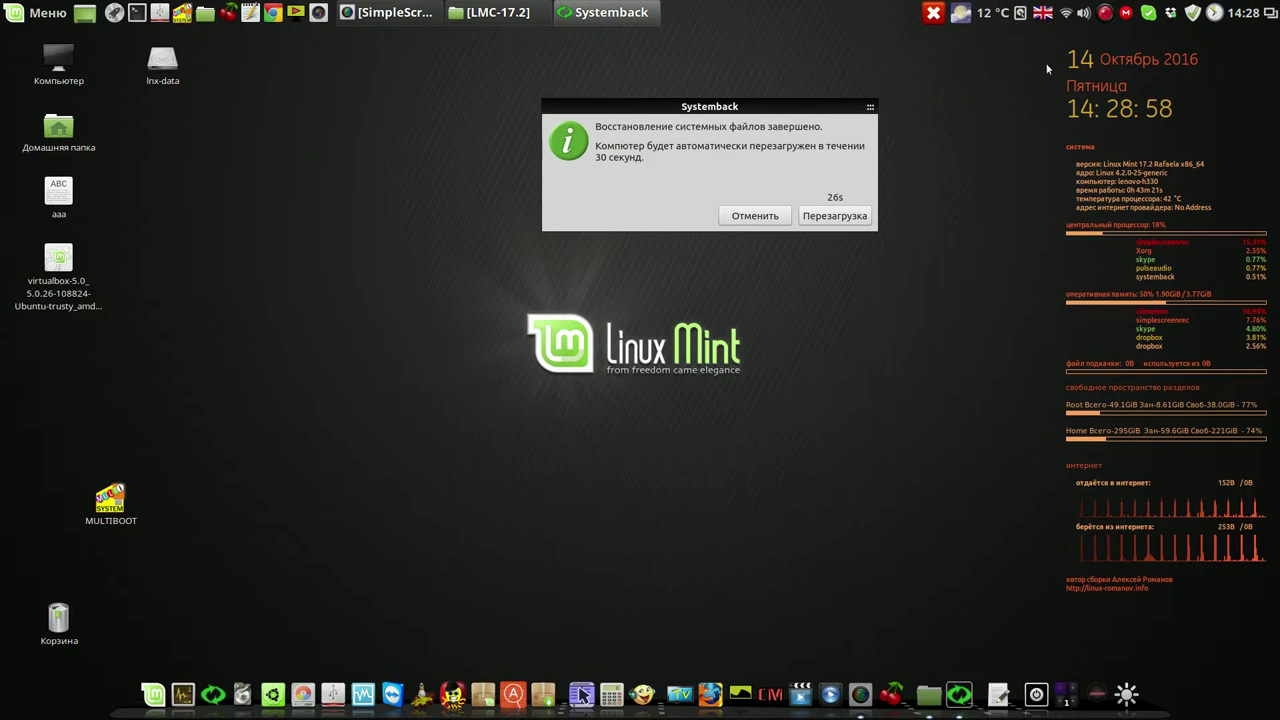
# Pause the SimpleScreenRecorder recording (Приостановить запись) while the machine reboots
pyautogui.click(1105, 13)
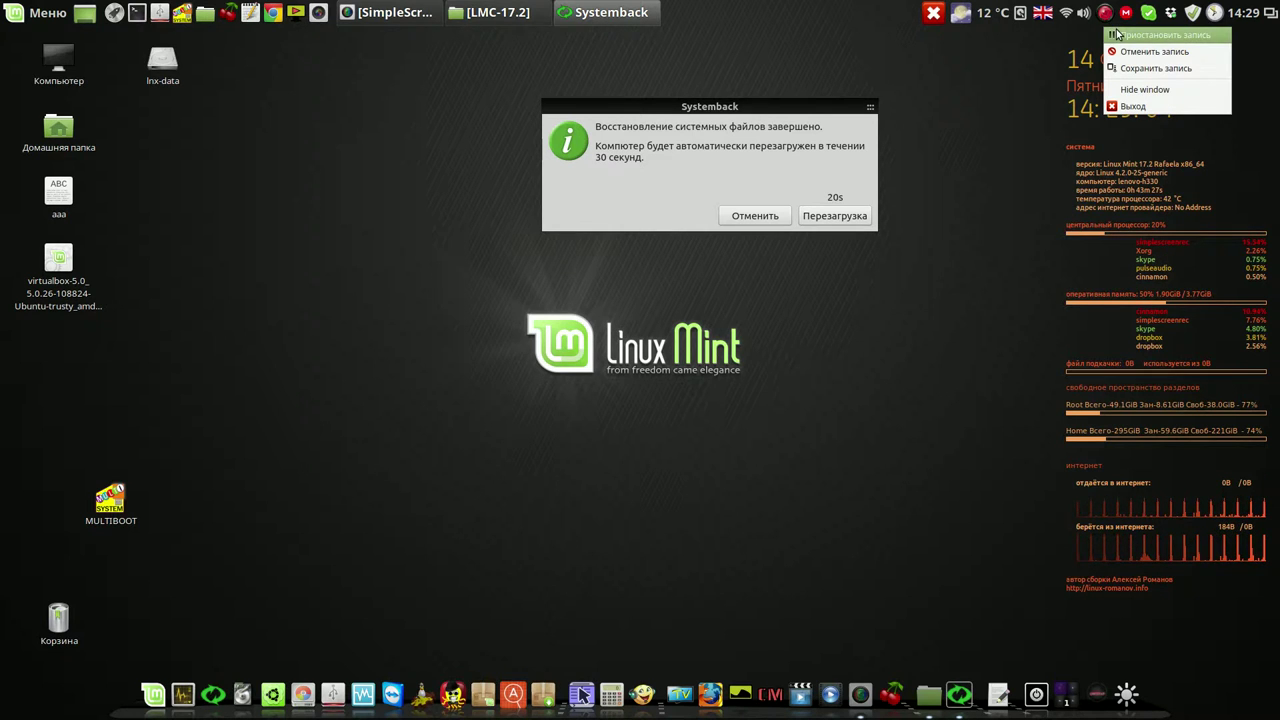
pyautogui.click(1117, 35)
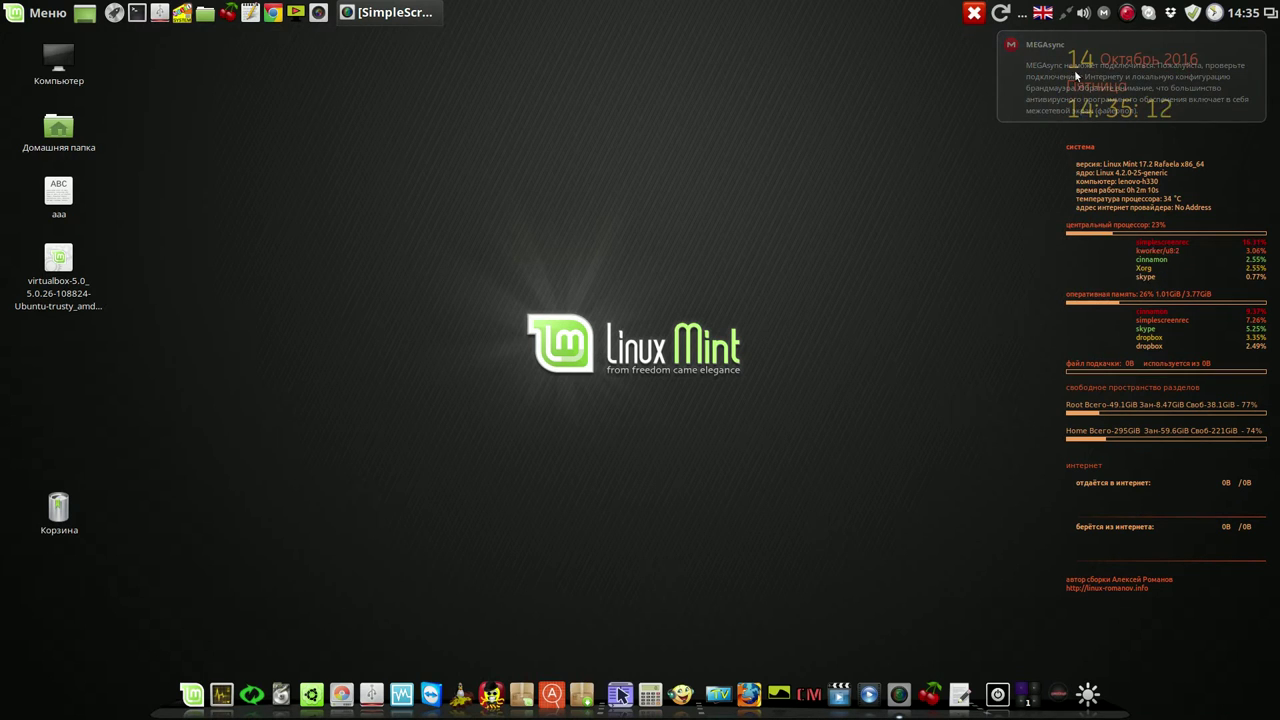
# Glance at the Wi-Fi network list, then clear the MEGAsync connection-failure notification with Очистить уведомления
pyautogui.click(1065, 15)
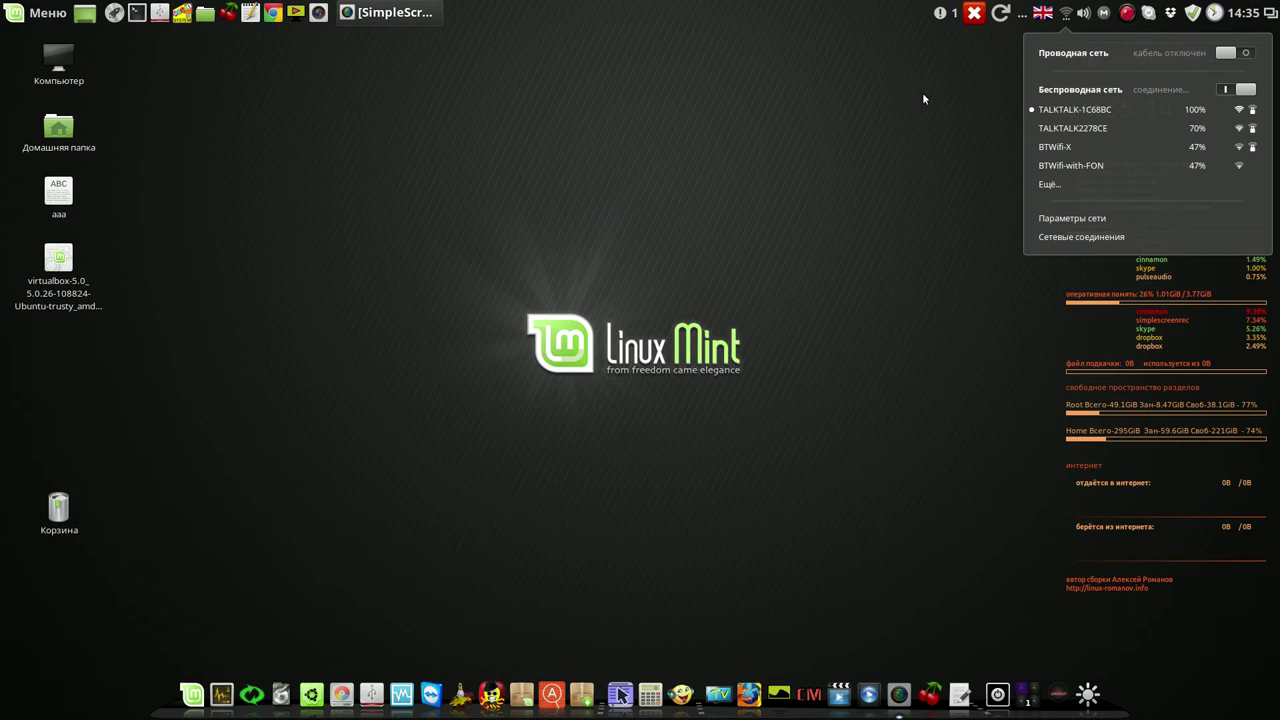
pyautogui.click(884, 91)
pyautogui.click(940, 14)
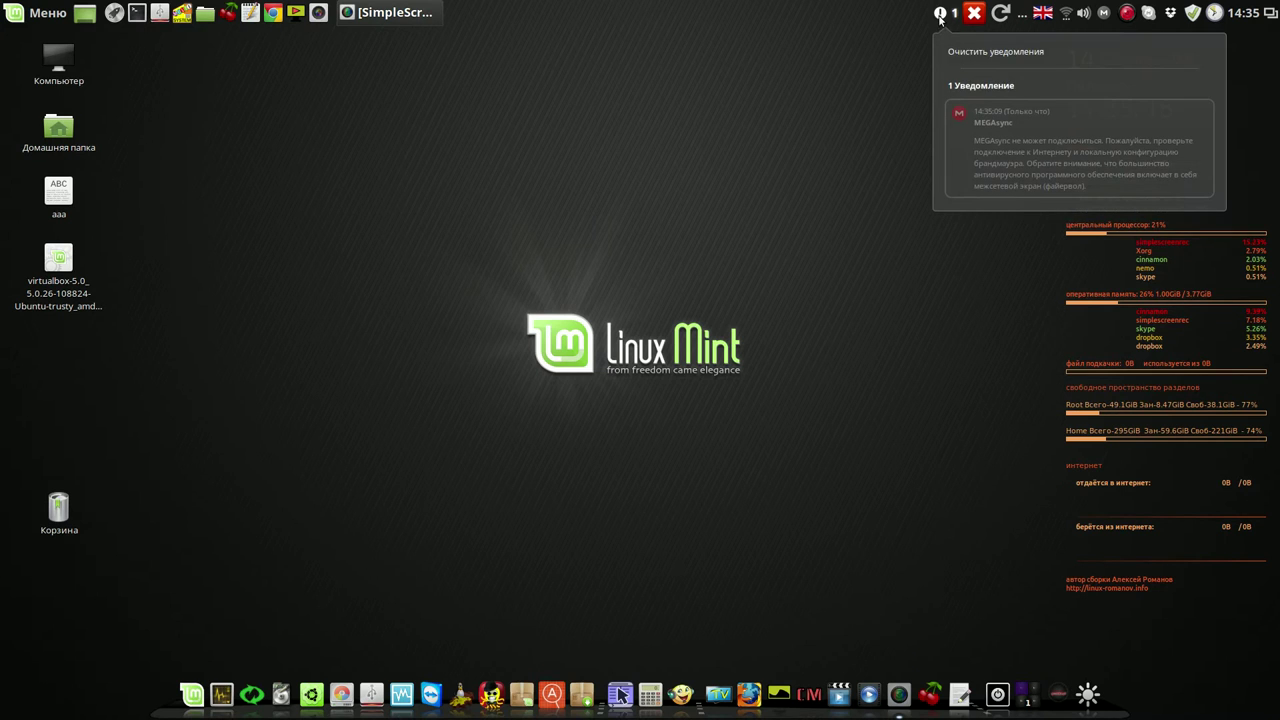
pyautogui.click(965, 50)
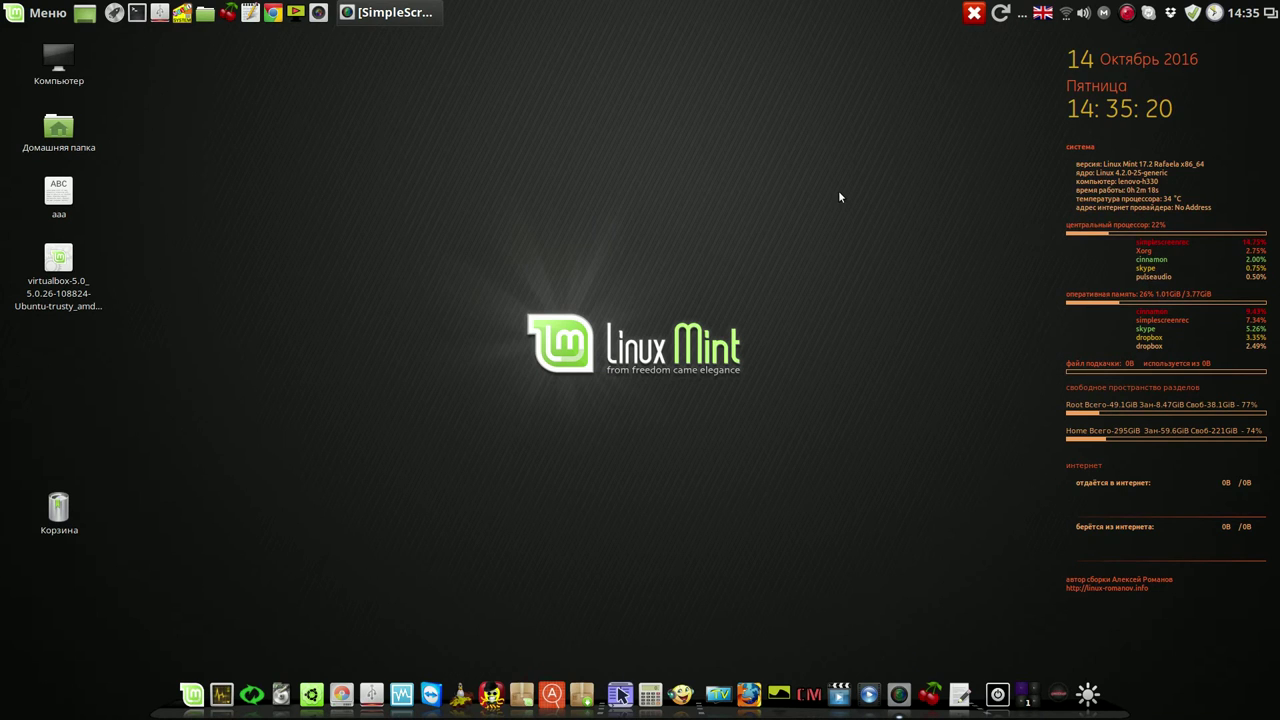